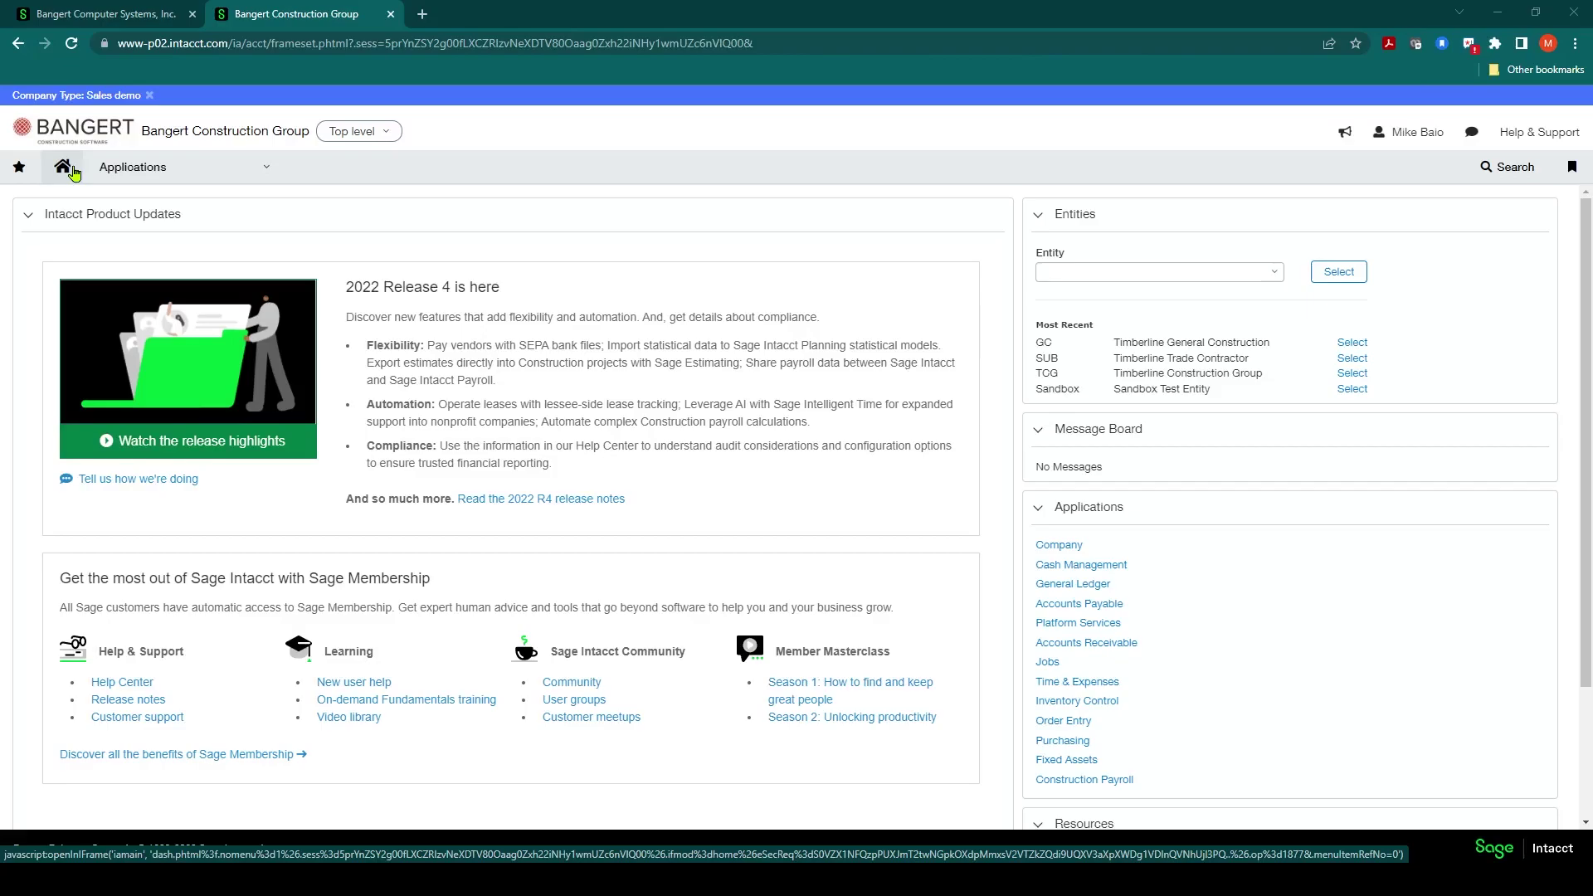
- Open the General Ledger accounts list and filter it by account number 2014
click(246, 174)
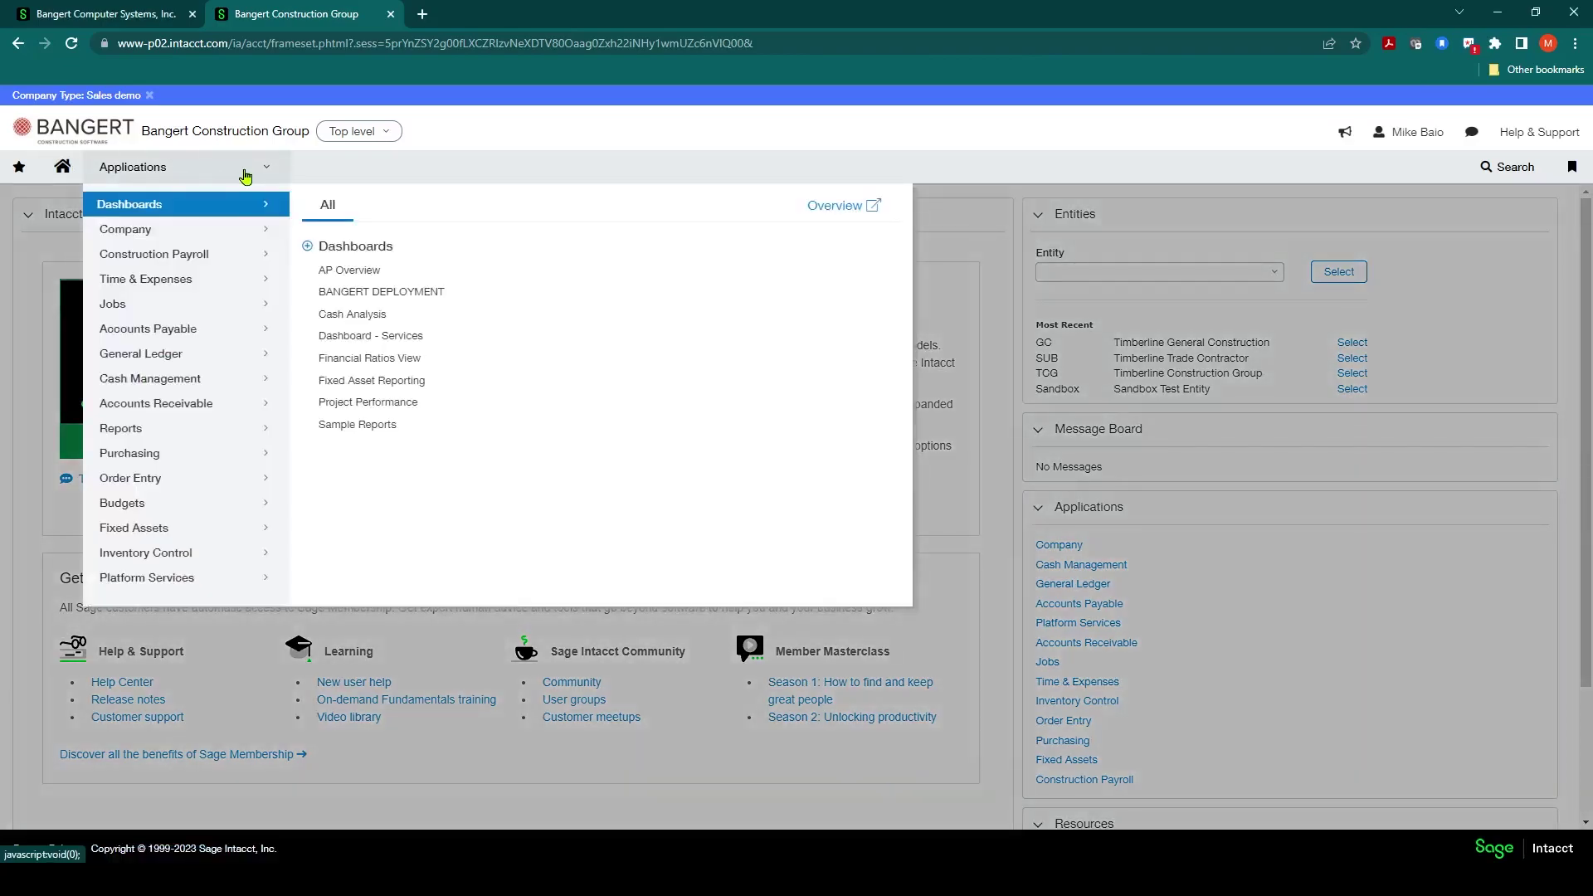
click(187, 359)
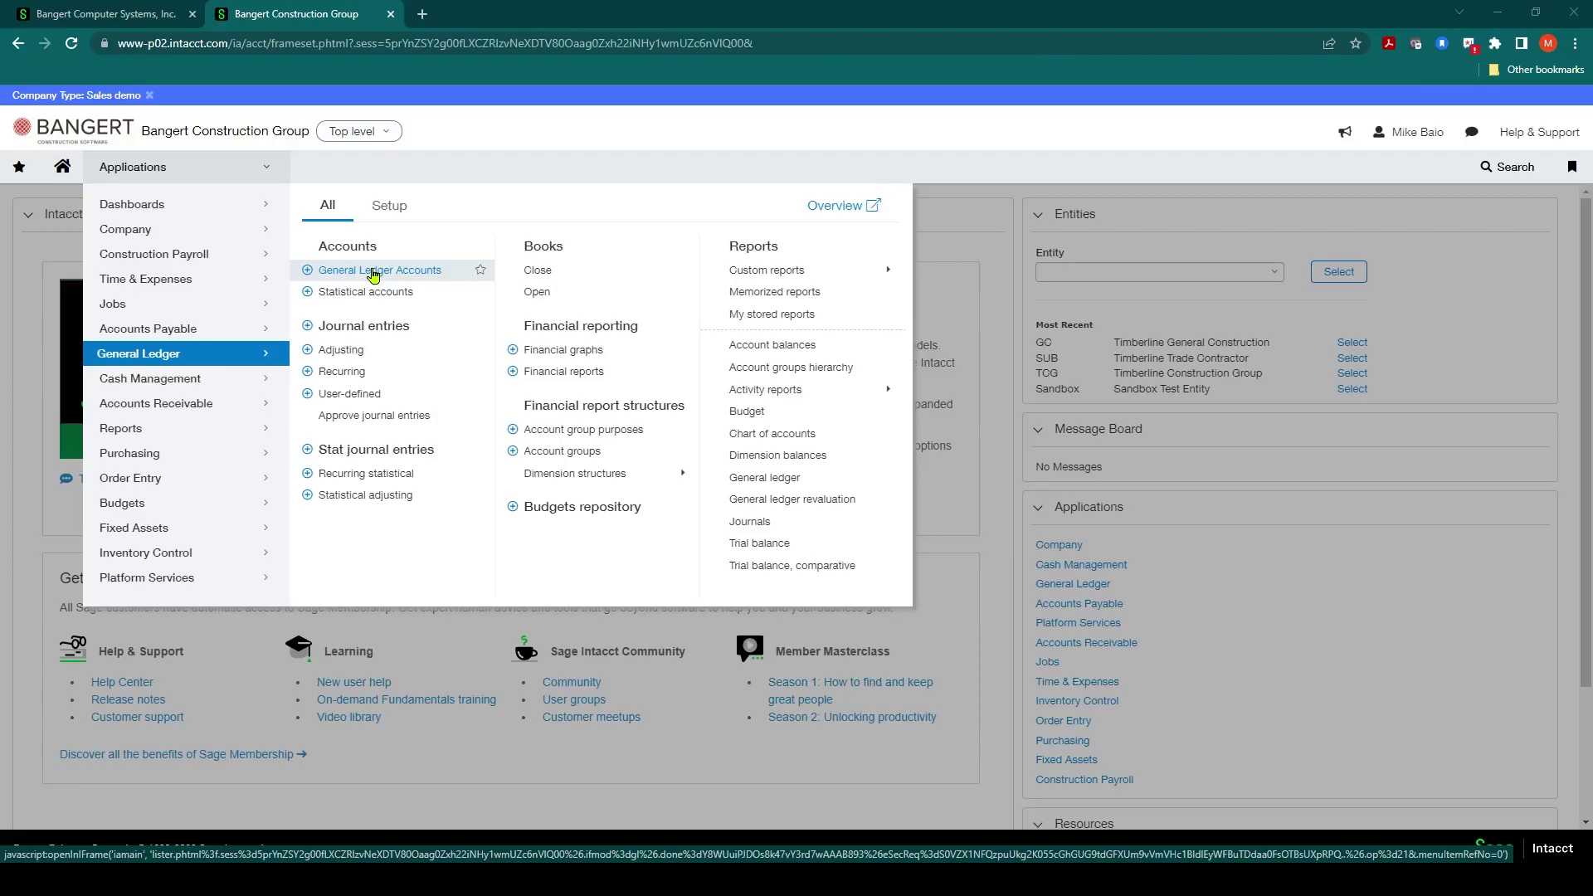
click(373, 272)
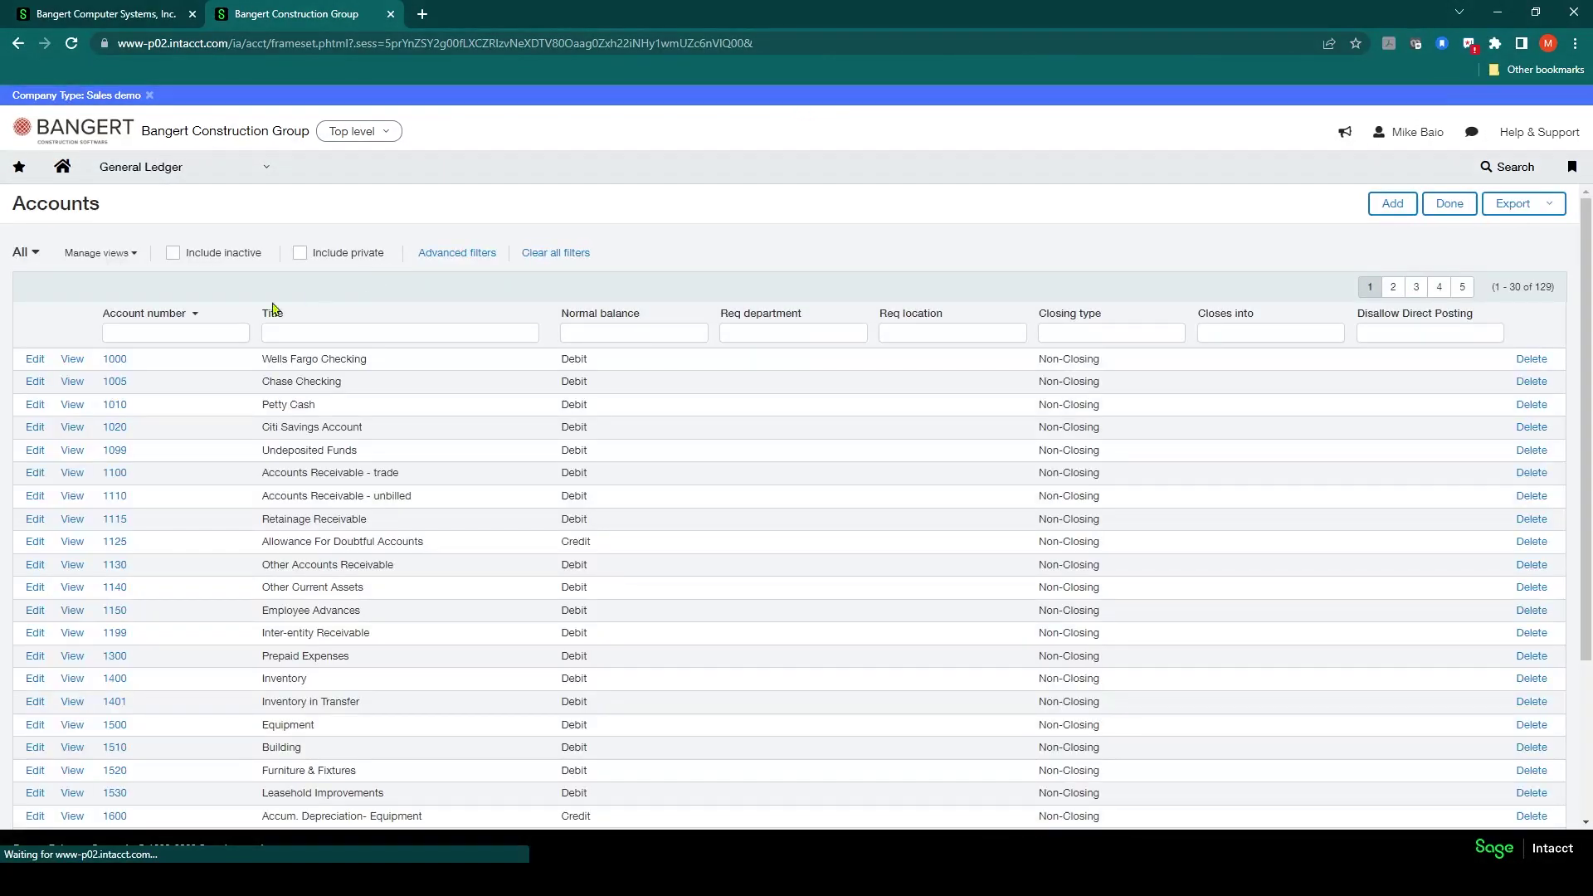
click(192, 331)
text(2014)
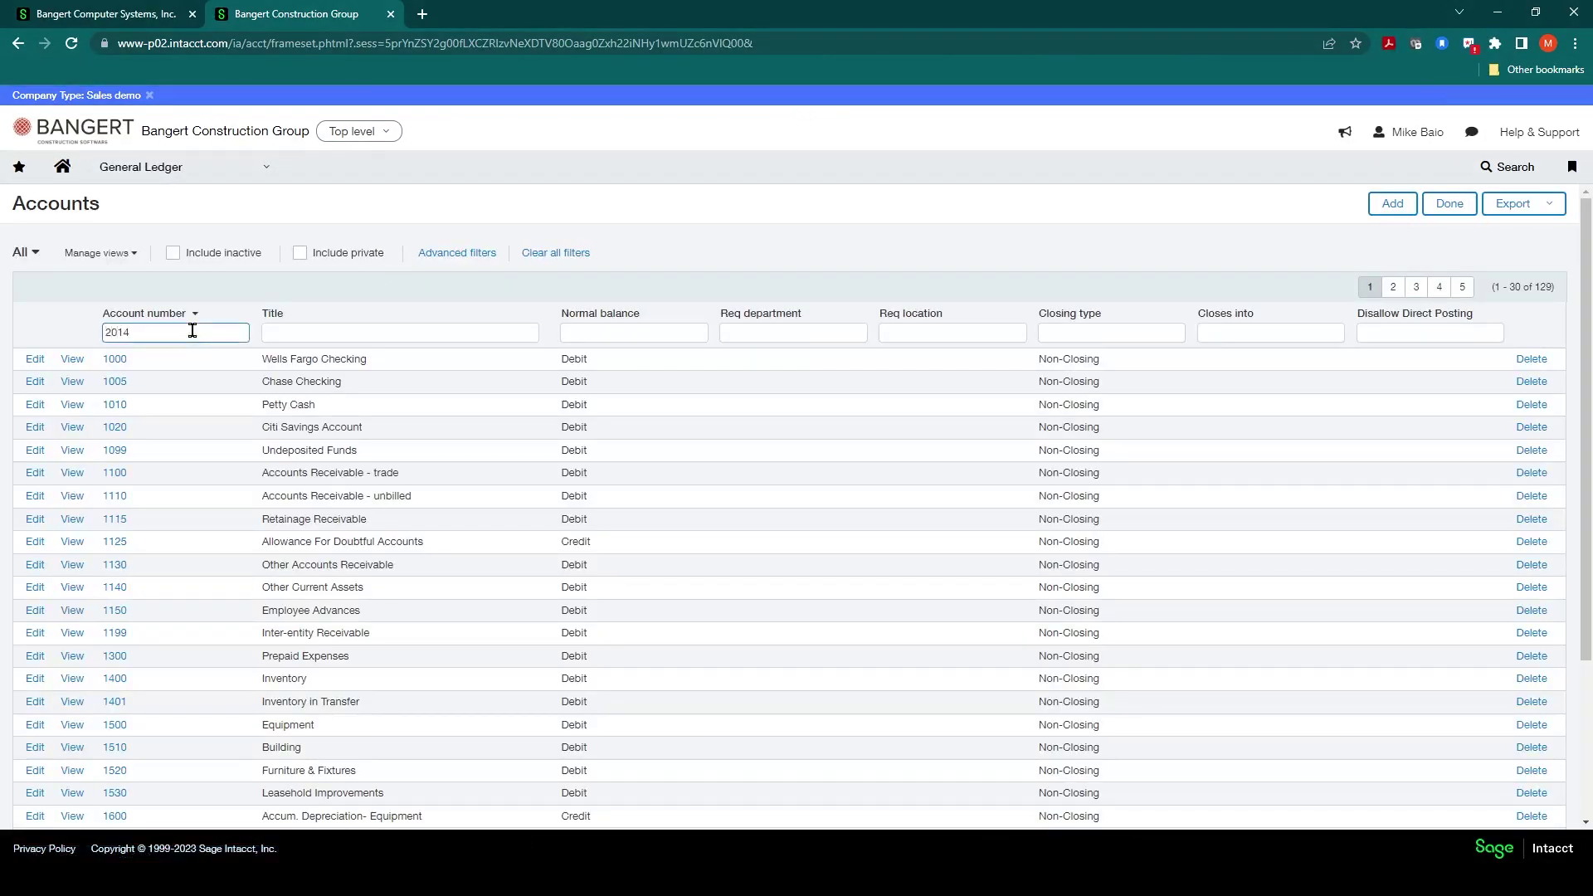
key(Return)
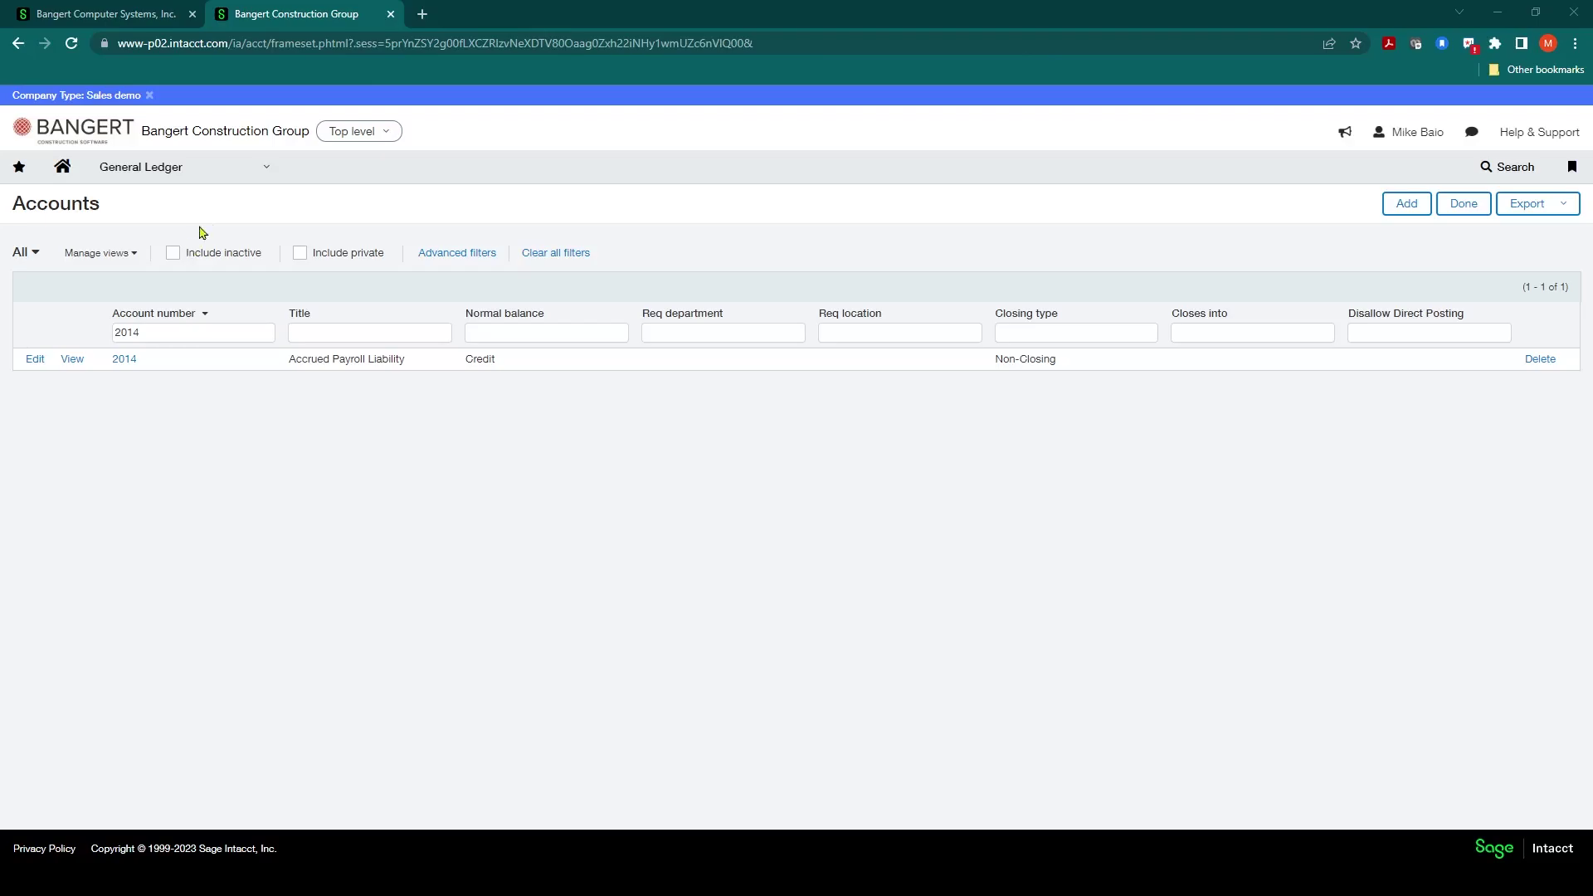
- Open the standard cost type catalog from the Jobs setup and turn off its hierarchy display
mouse_move(236, 169)
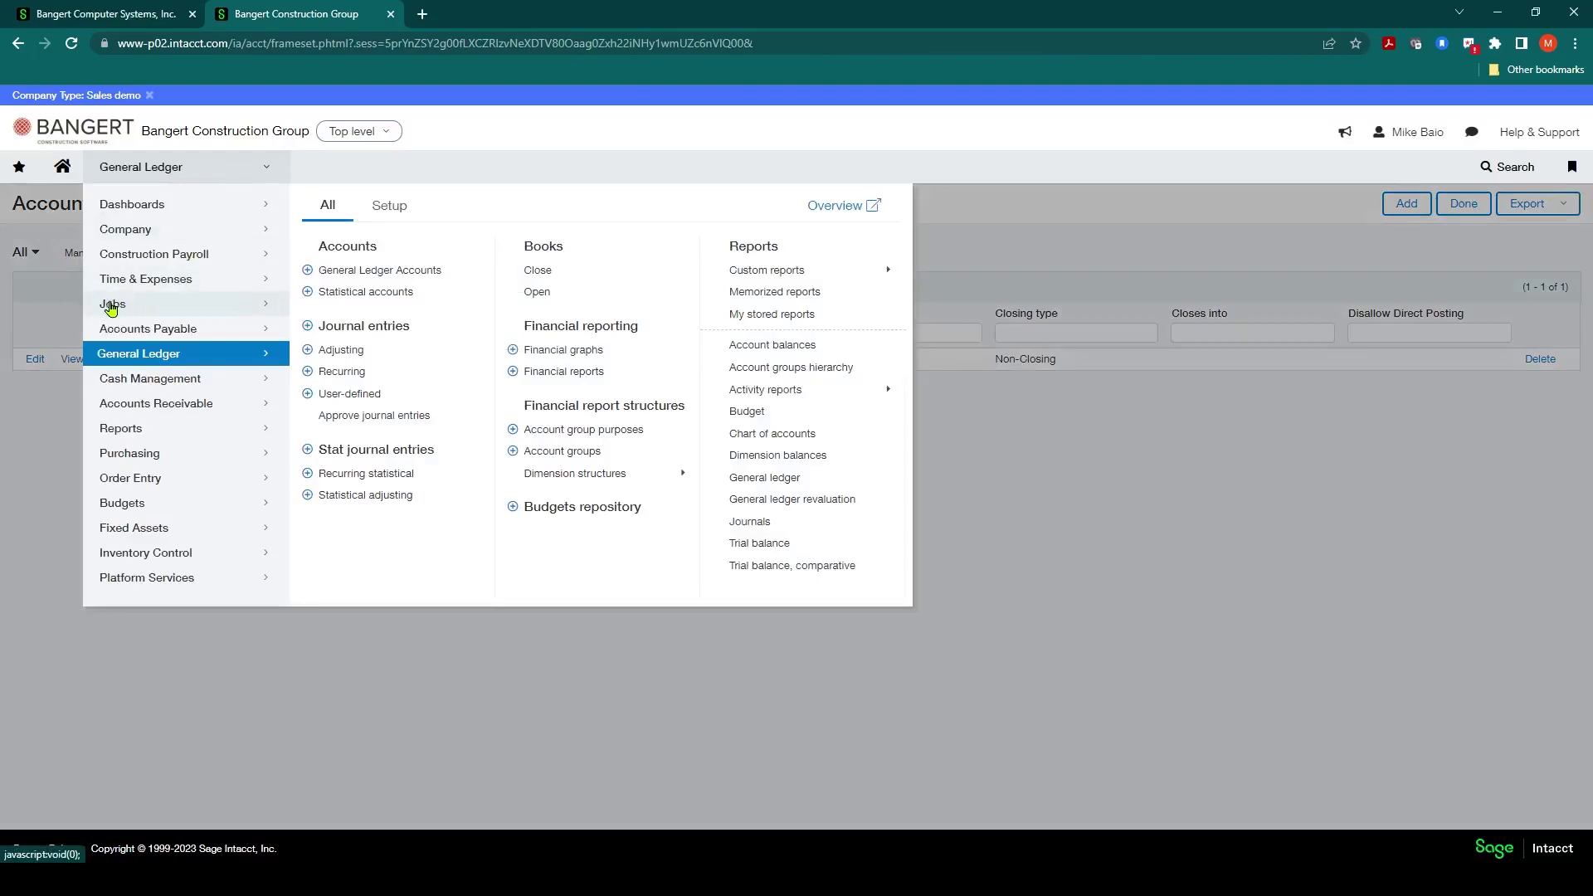
click(110, 306)
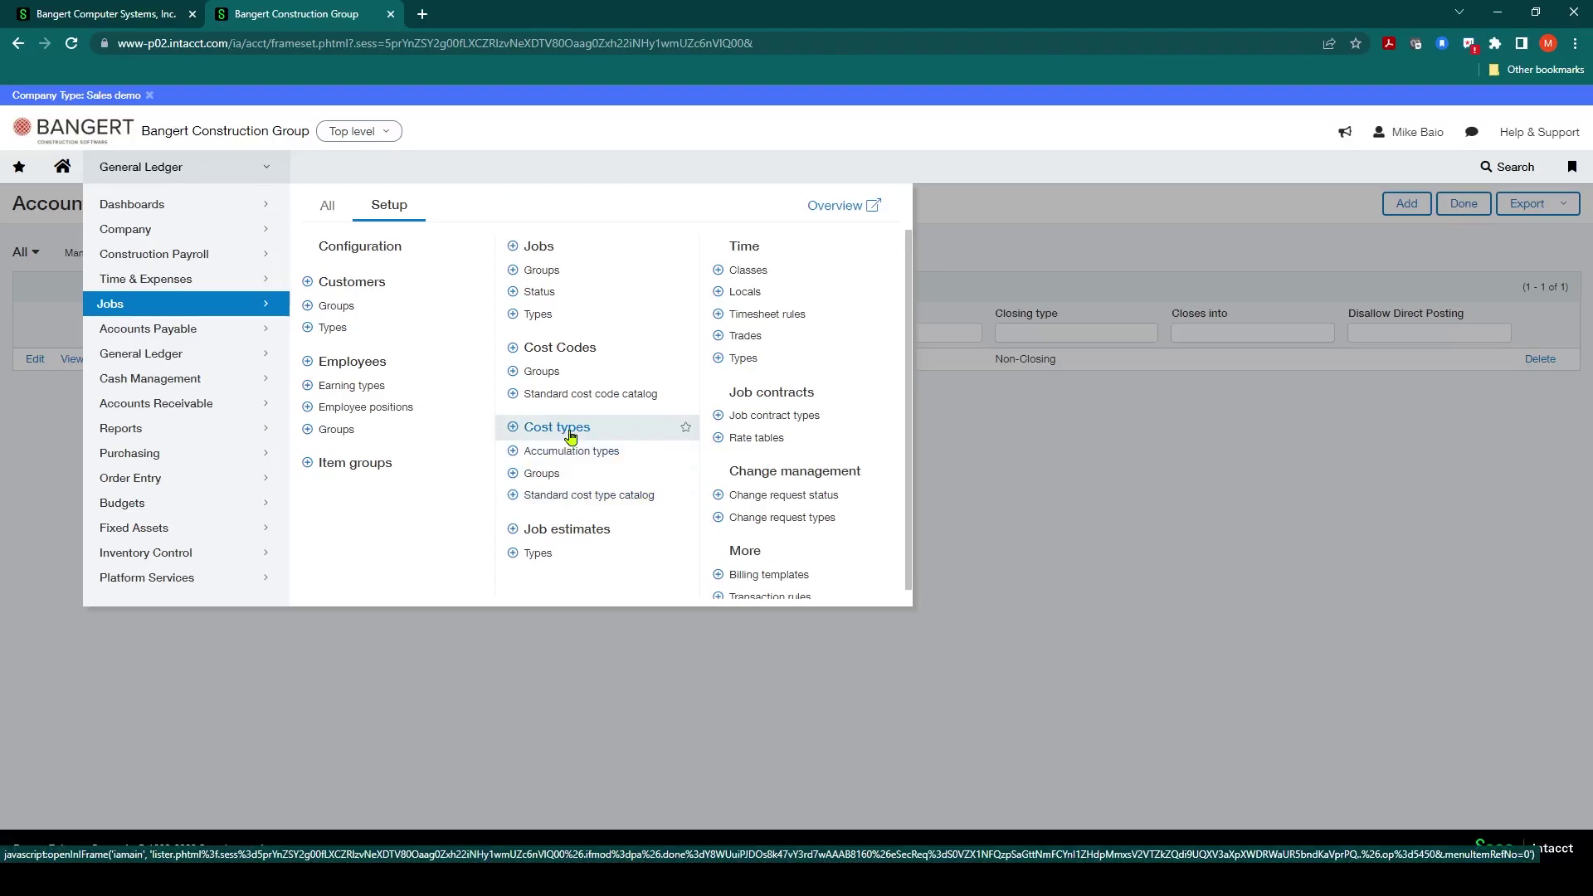
click(560, 498)
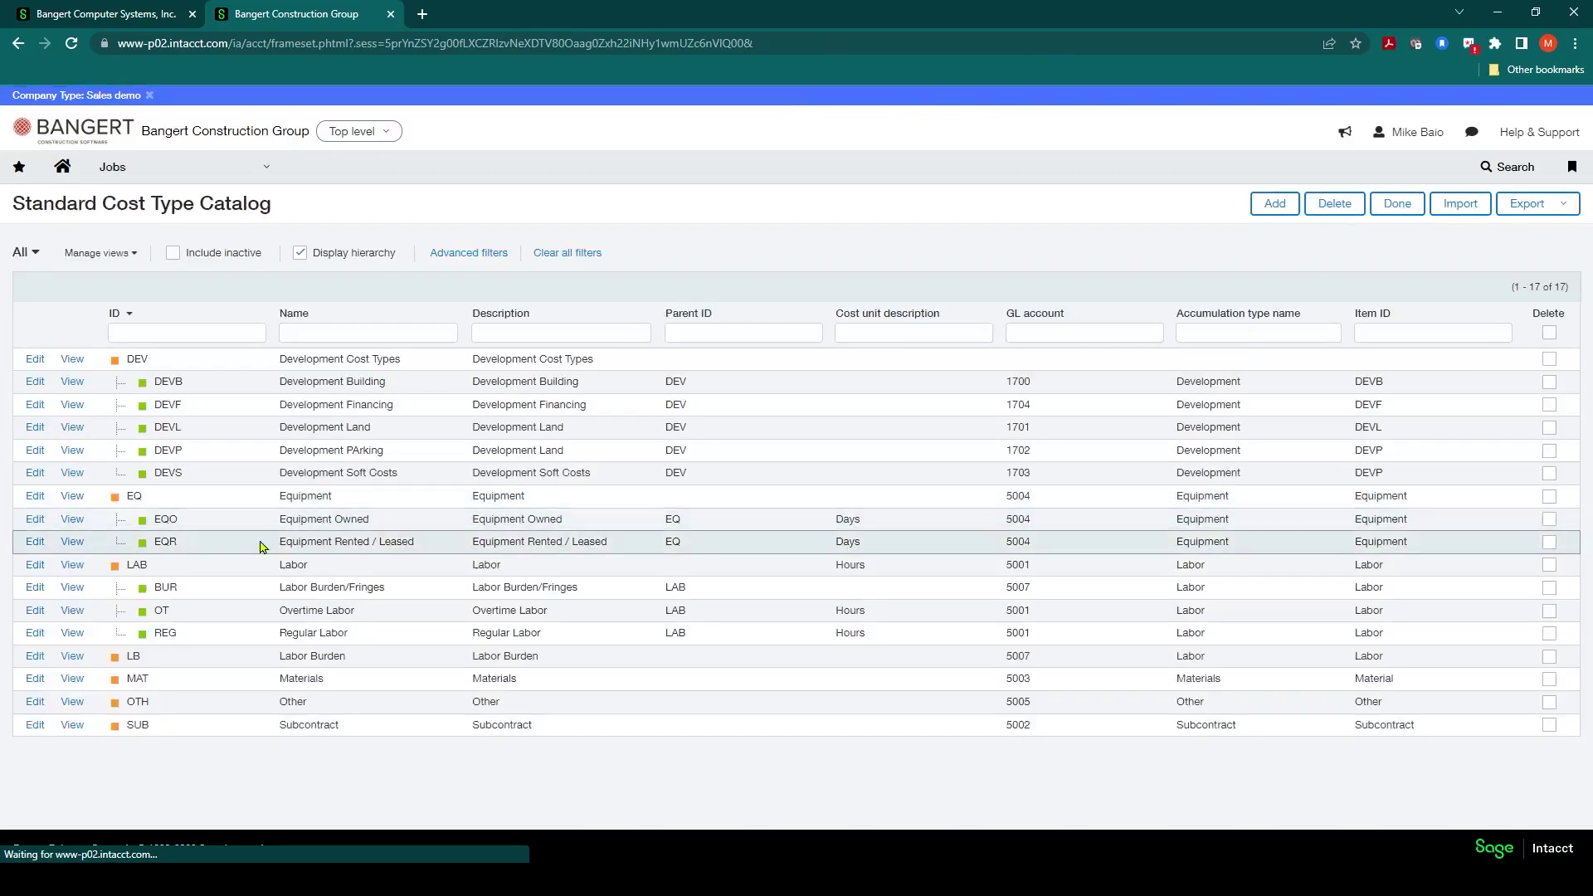
click(300, 252)
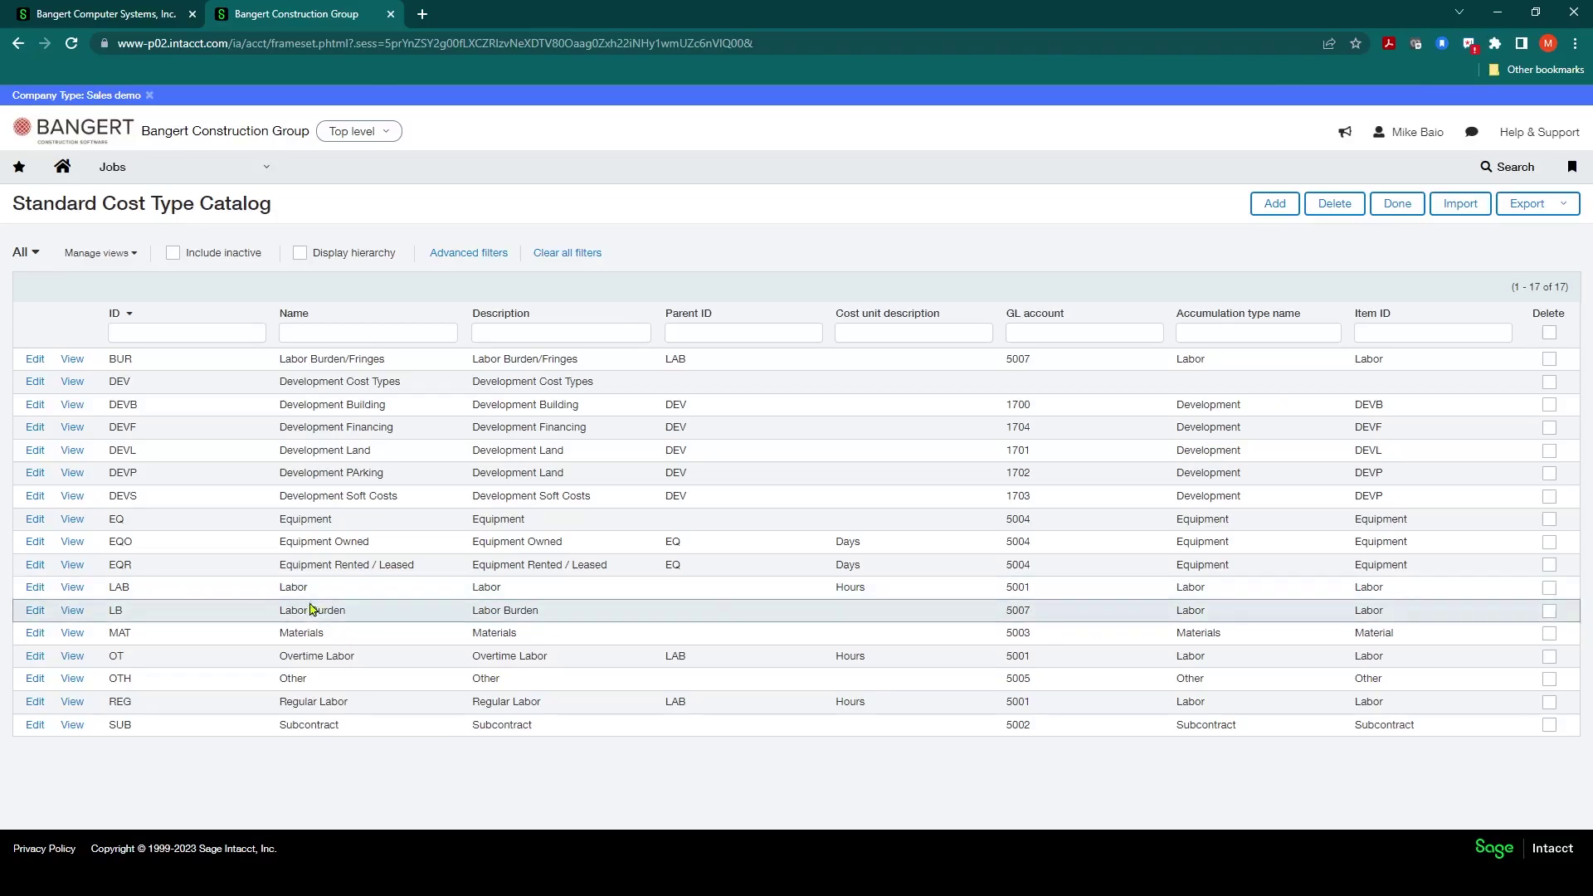
- Open the Project Taxes rule from the journal entry mapping rules in Construction Payroll
click(67, 170)
click(164, 169)
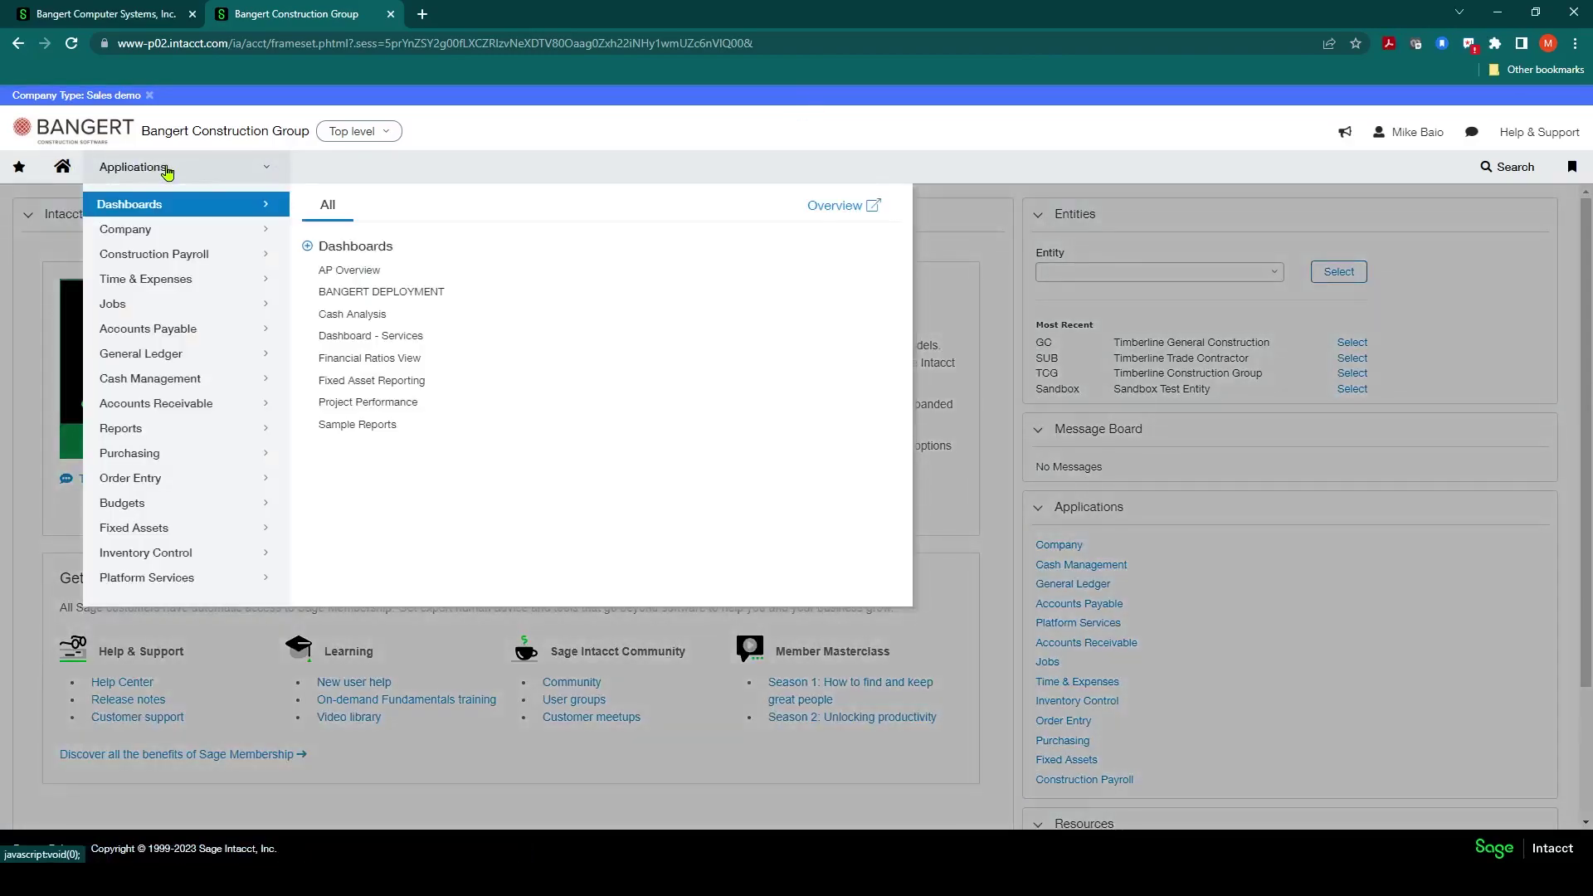
click(200, 263)
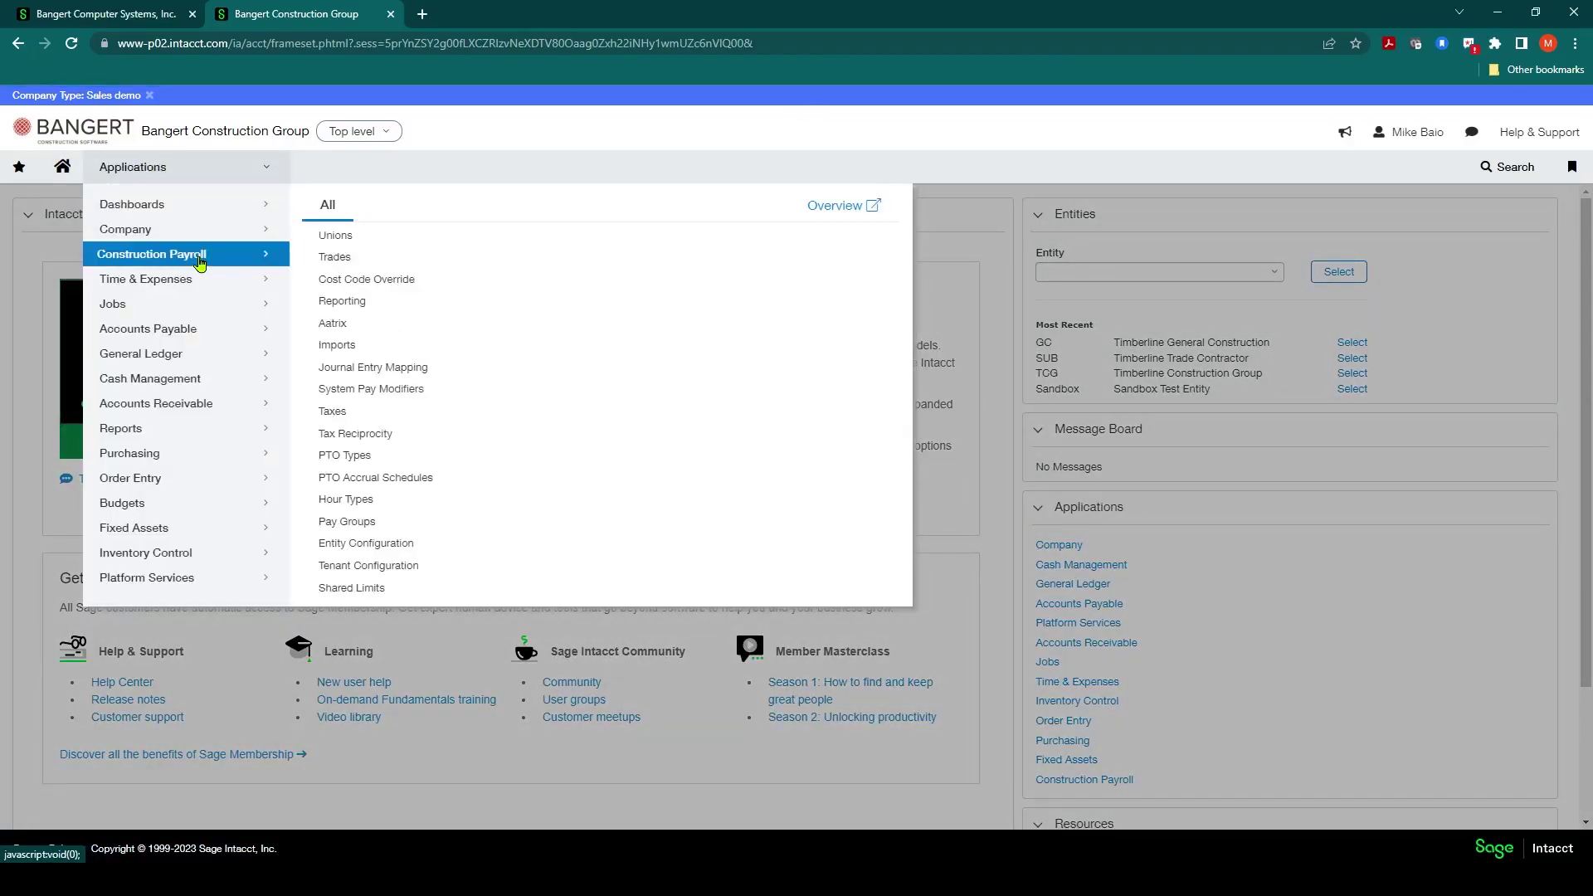
click(368, 376)
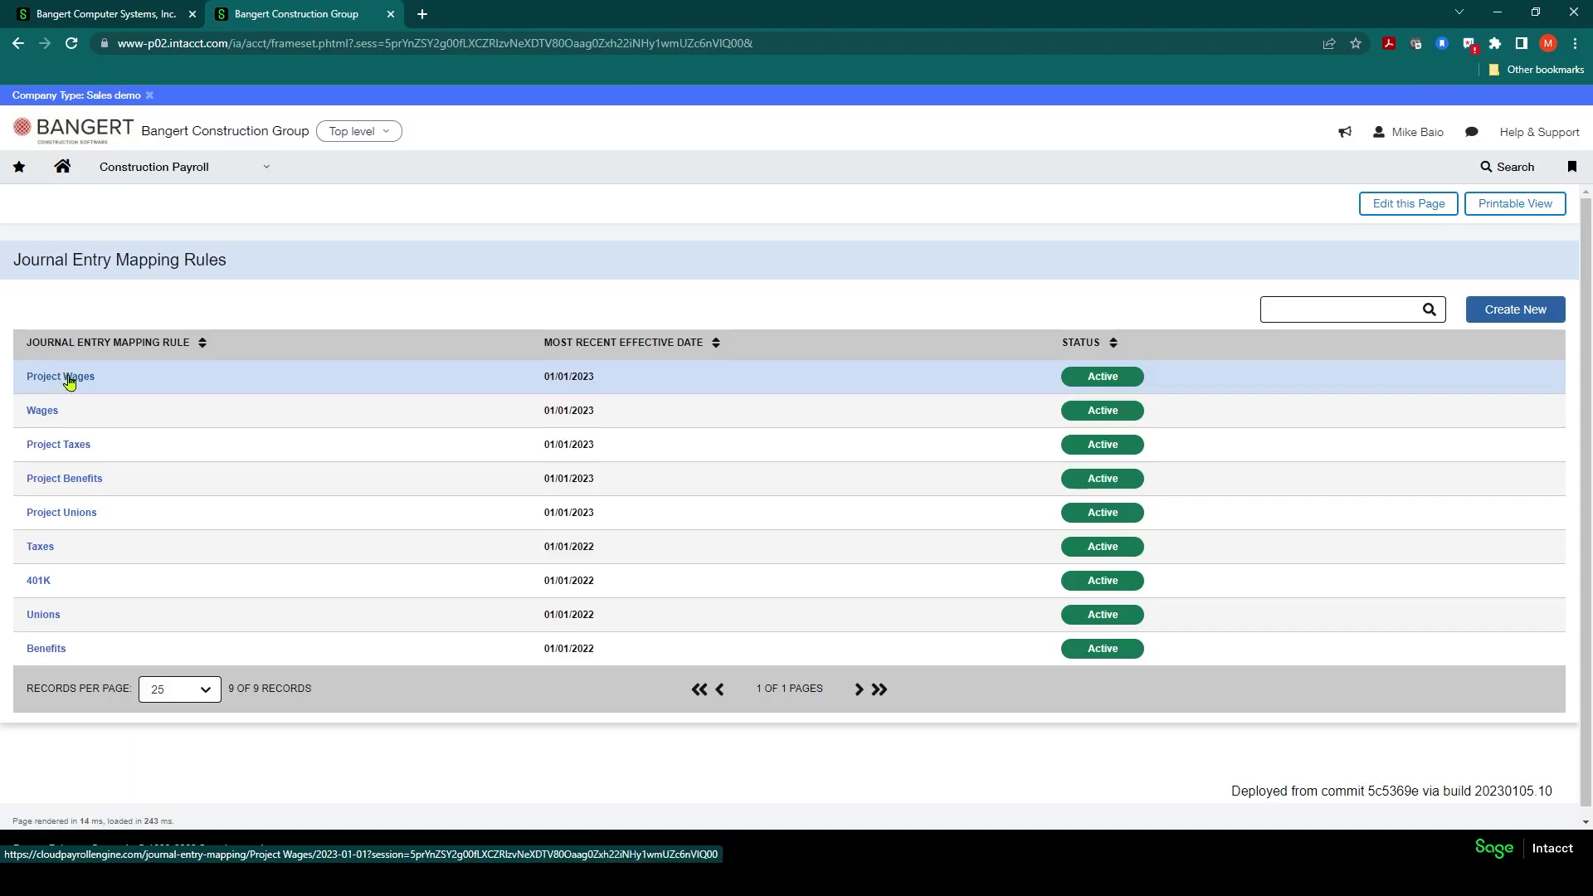
click(49, 448)
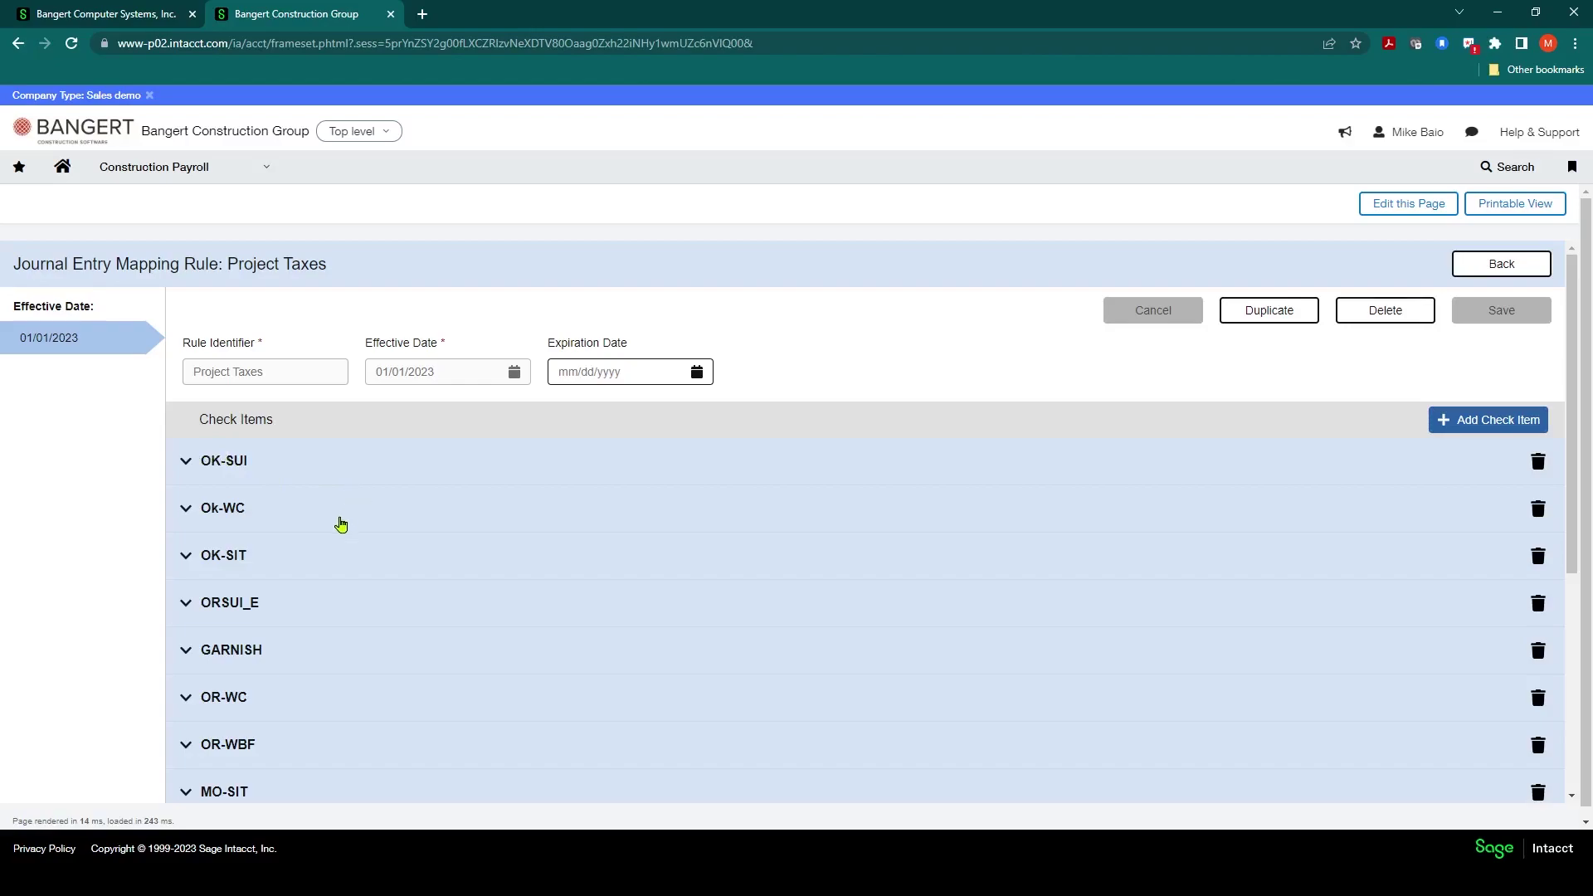
- Expand the OK-SUI check item and examine the account choices for its credit line, leaving OK-SIT collapsed
scroll(340, 526, down, 1)
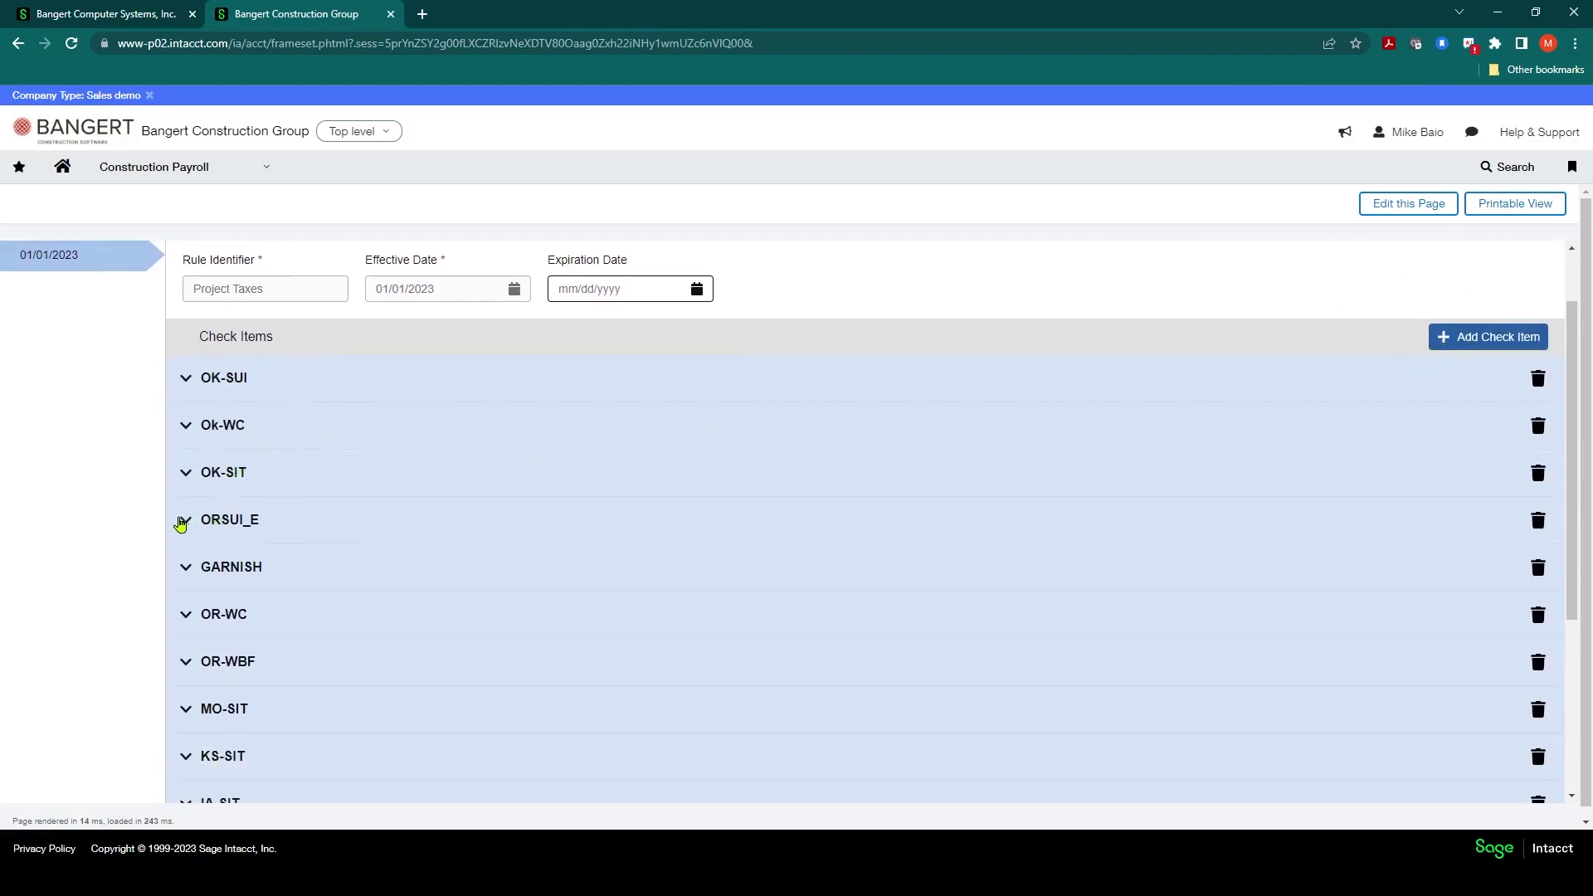
scroll(183, 492, up, 1)
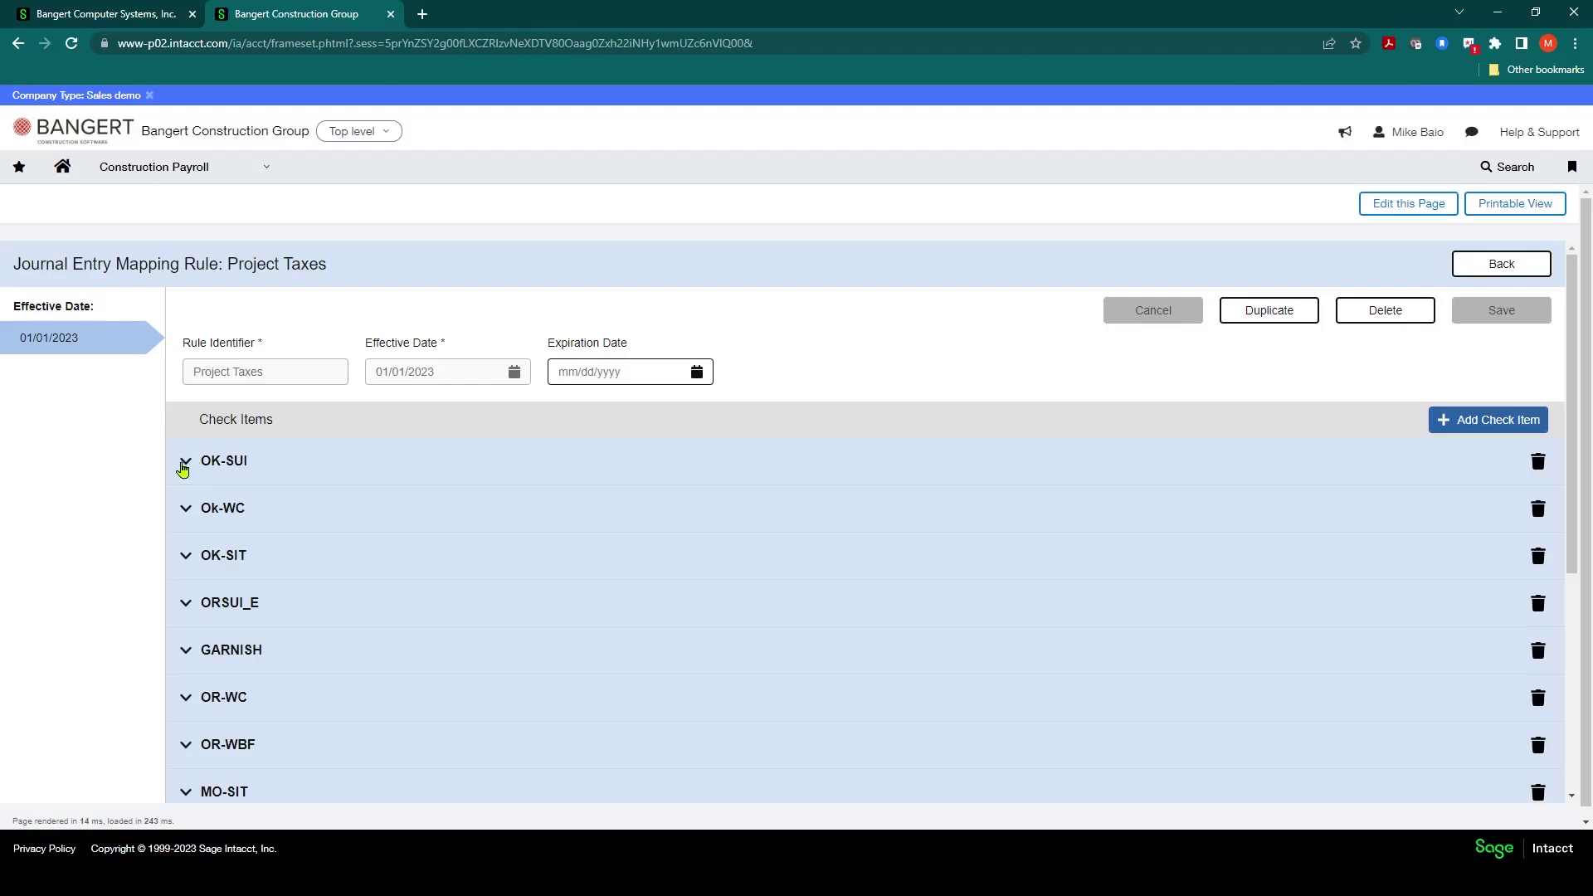
click(184, 468)
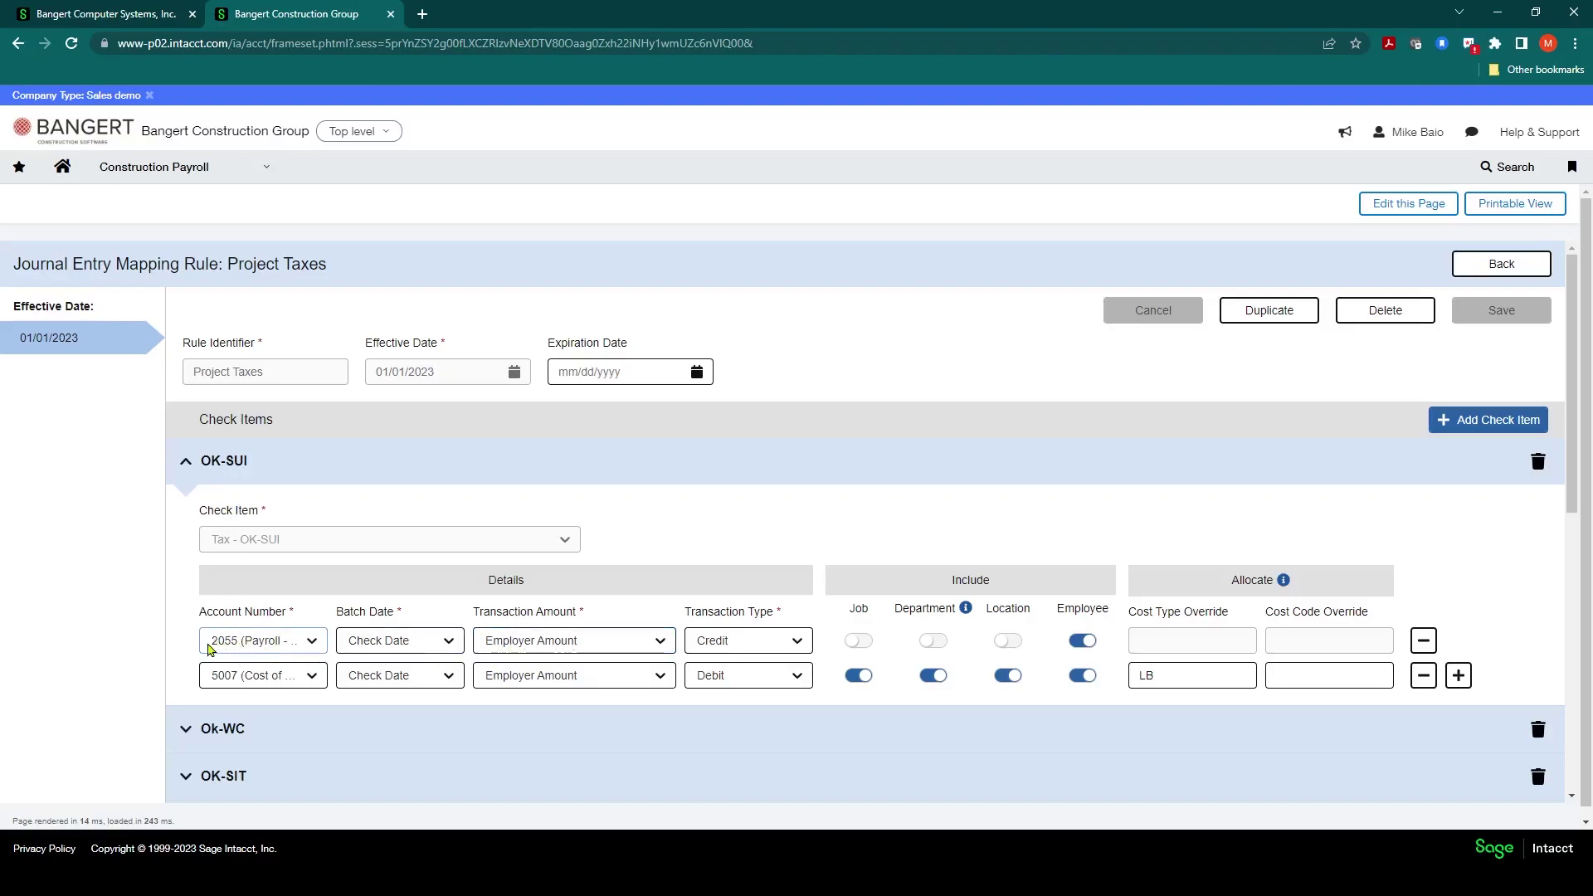
click(288, 647)
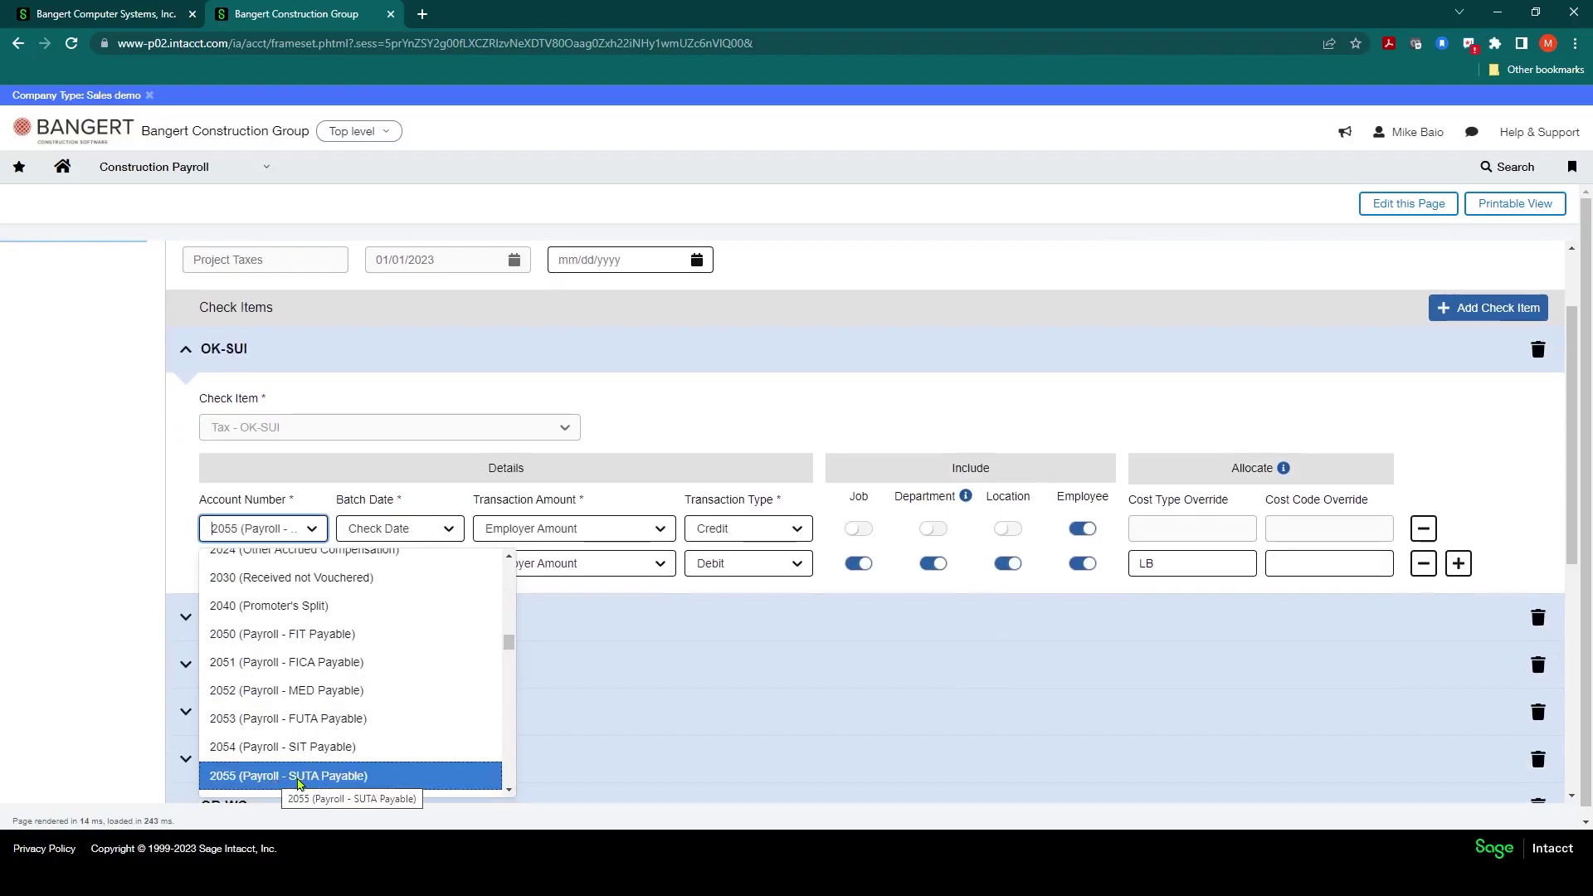
click(598, 676)
click(598, 675)
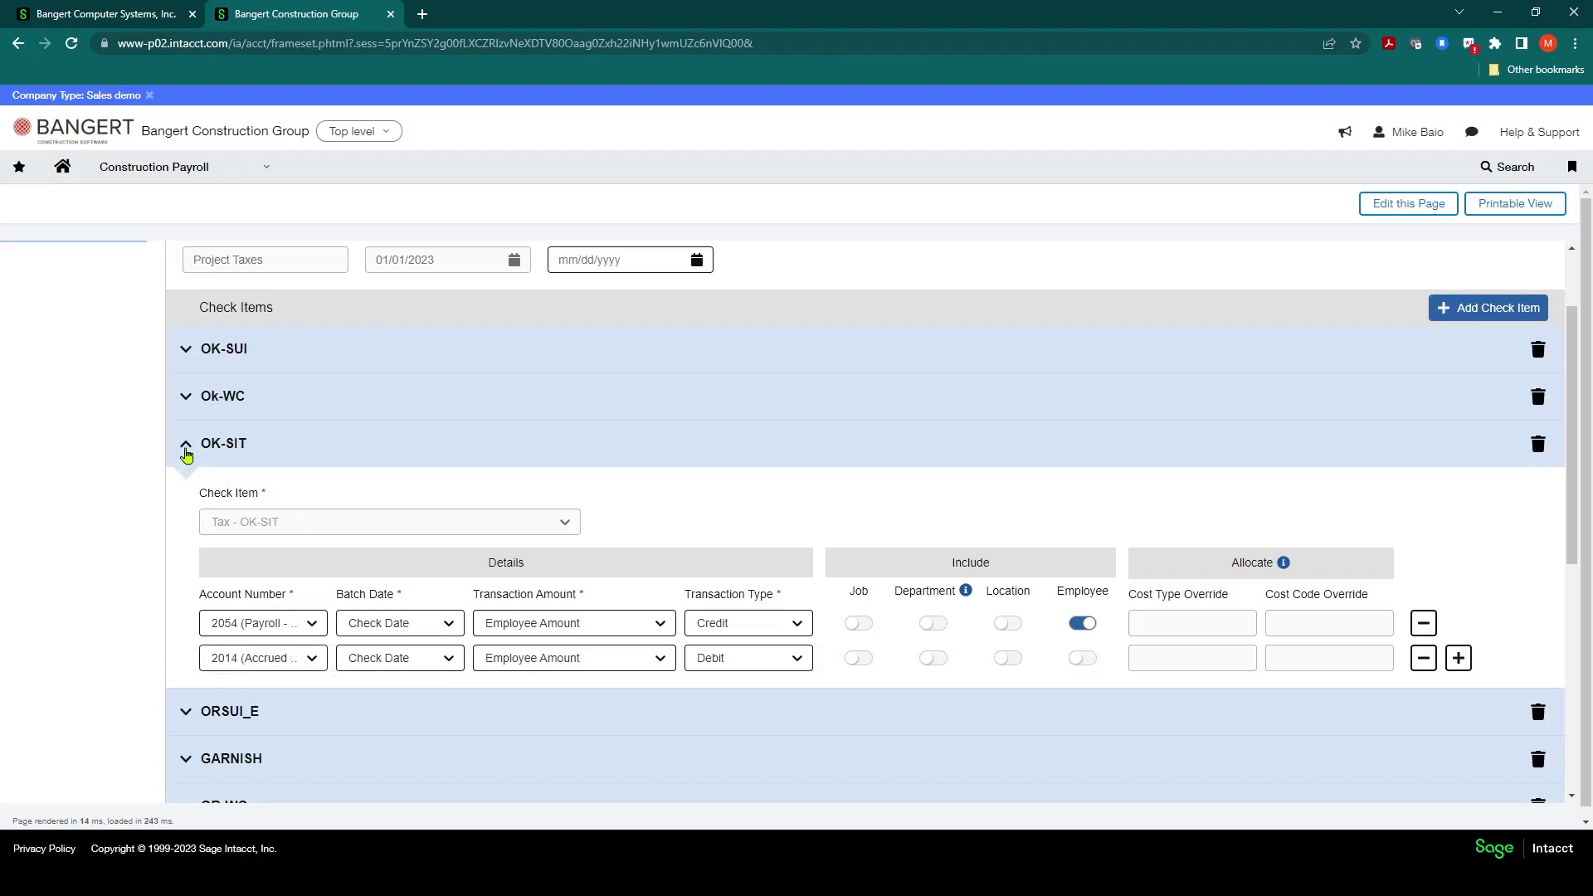
click(184, 445)
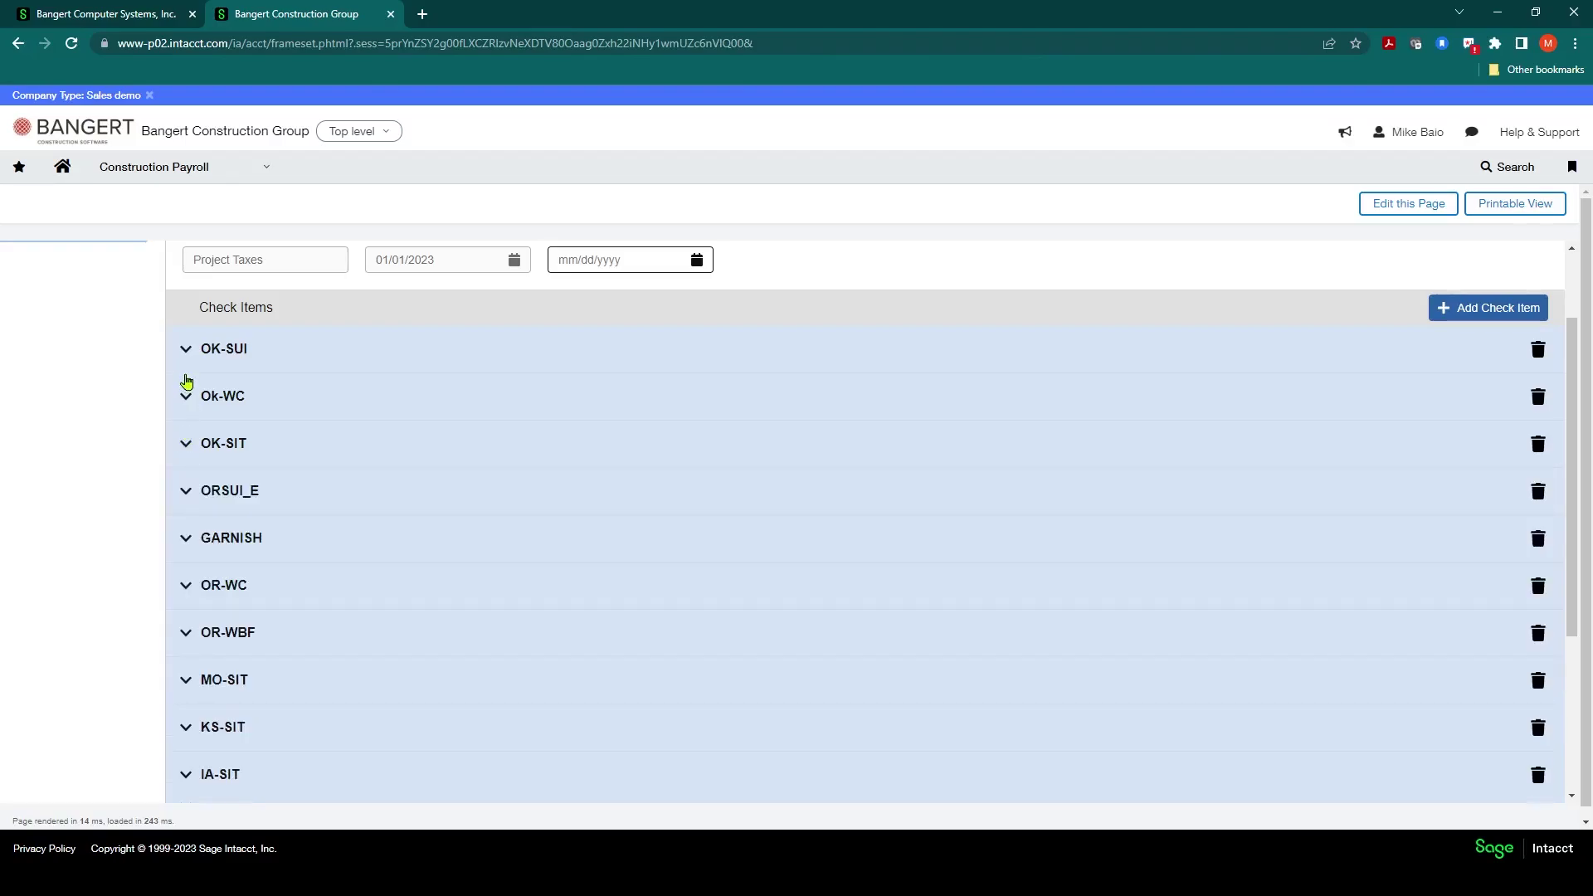
- Inspect the debit line of the OK-SUI check item, including its account choices and cost type override
click(185, 349)
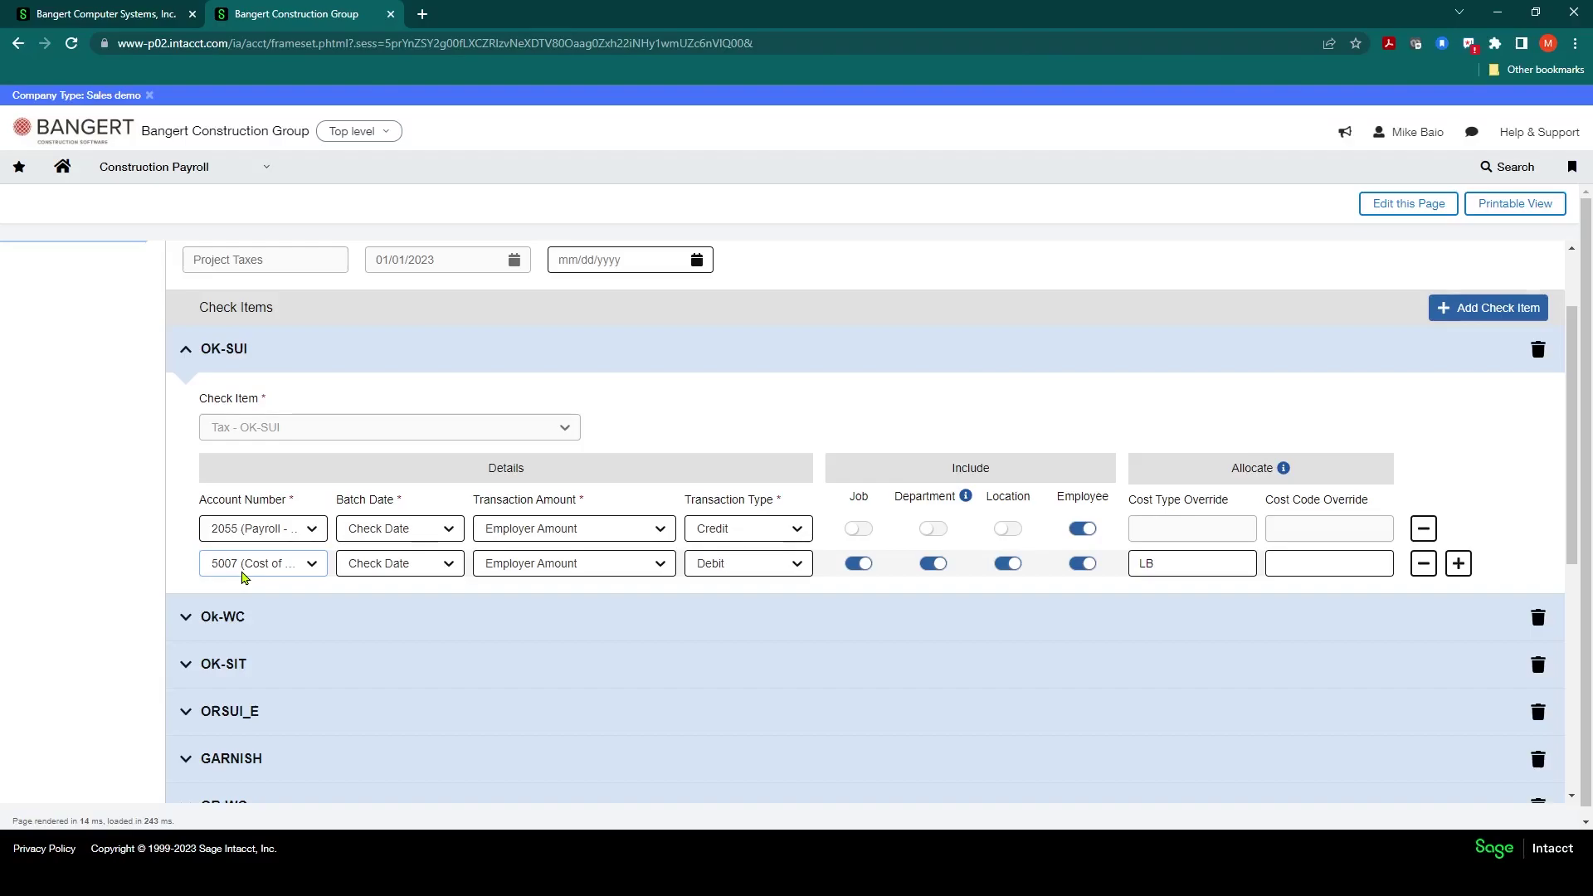
click(311, 565)
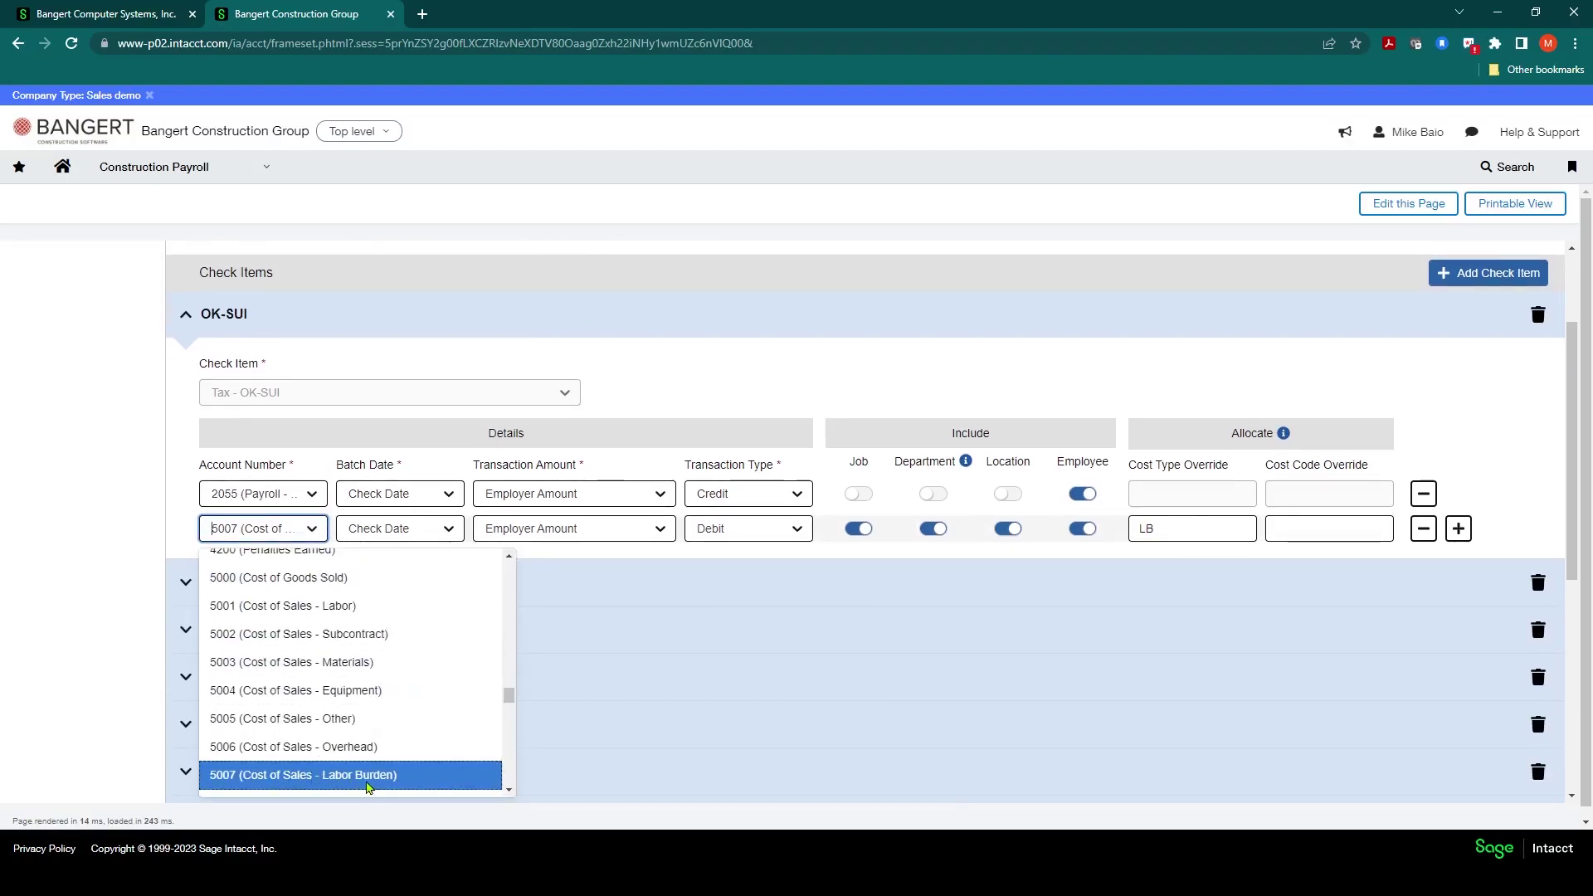
click(668, 554)
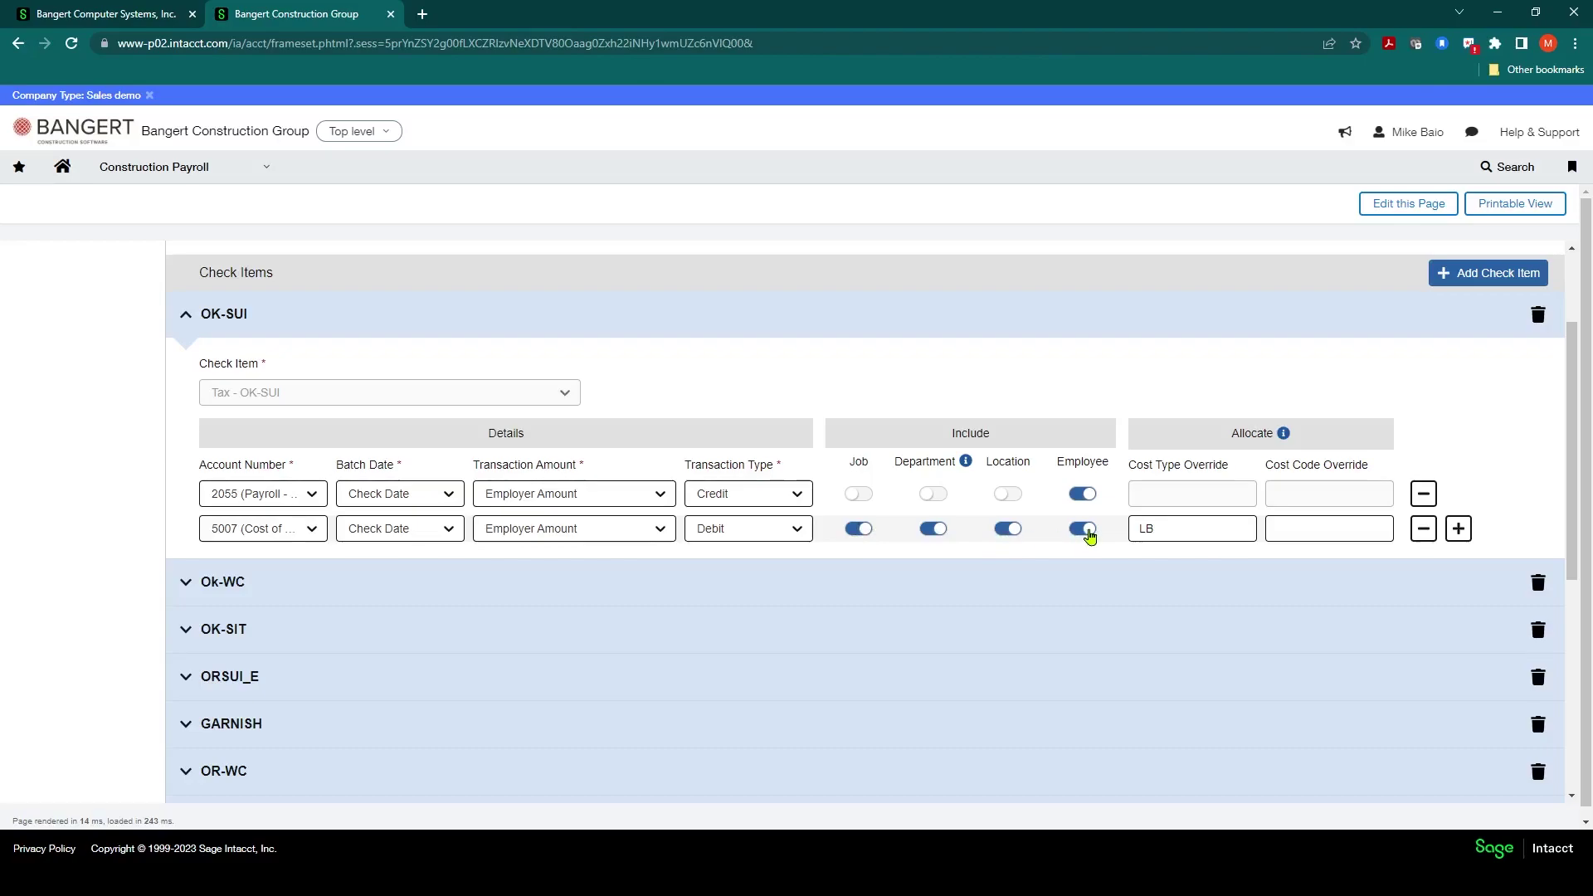
click(1170, 528)
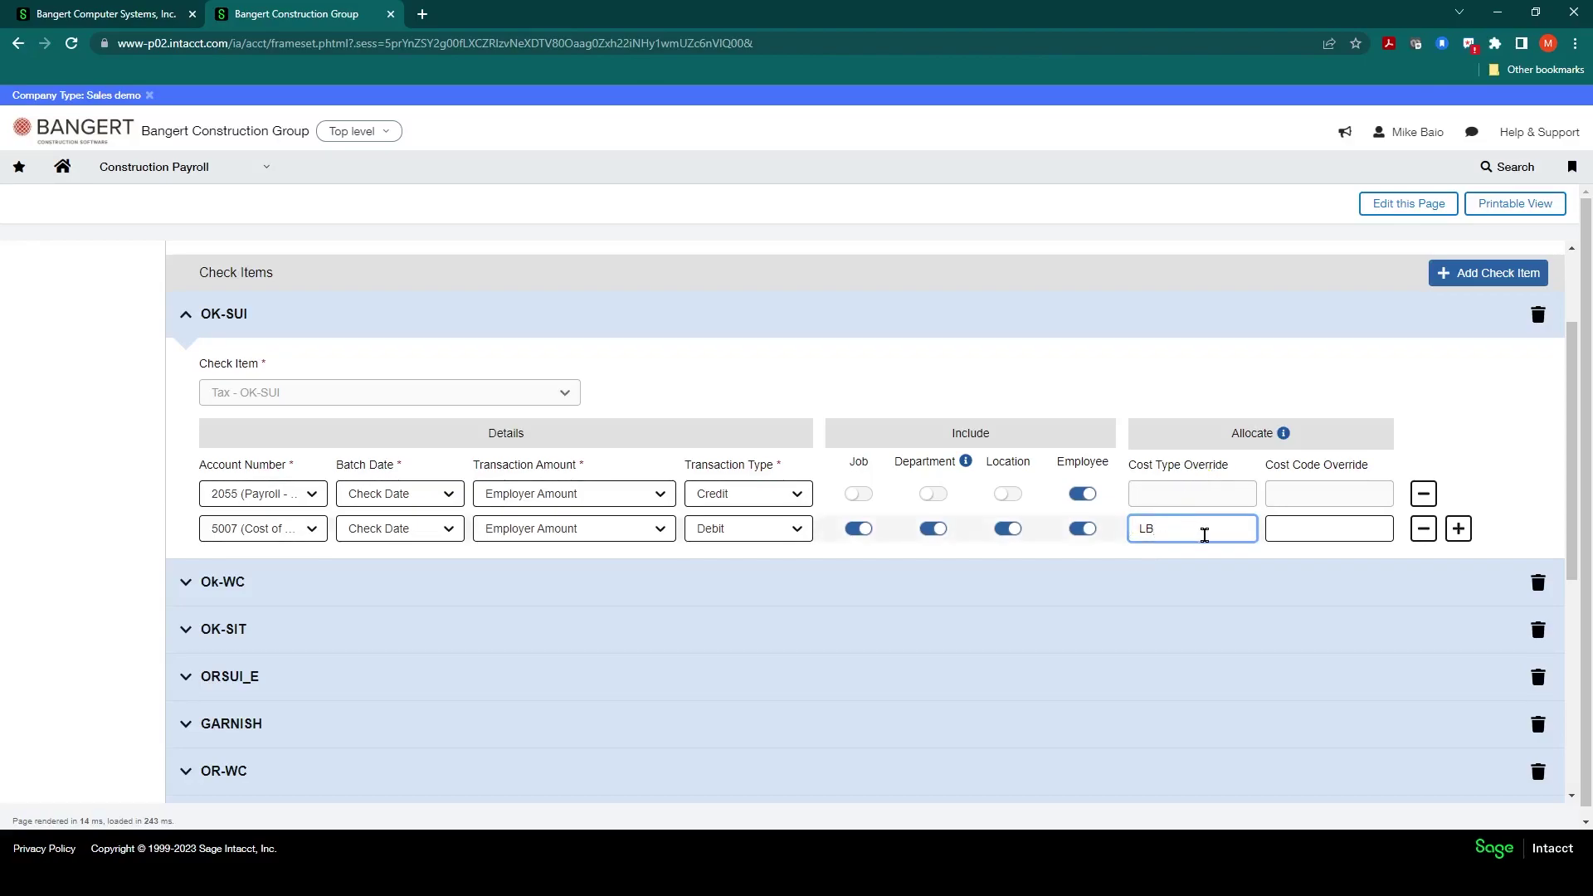
- Review the FUTA check item and its credit line's account choices, and return to the mapping rules list
scroll(216, 634, down, 1)
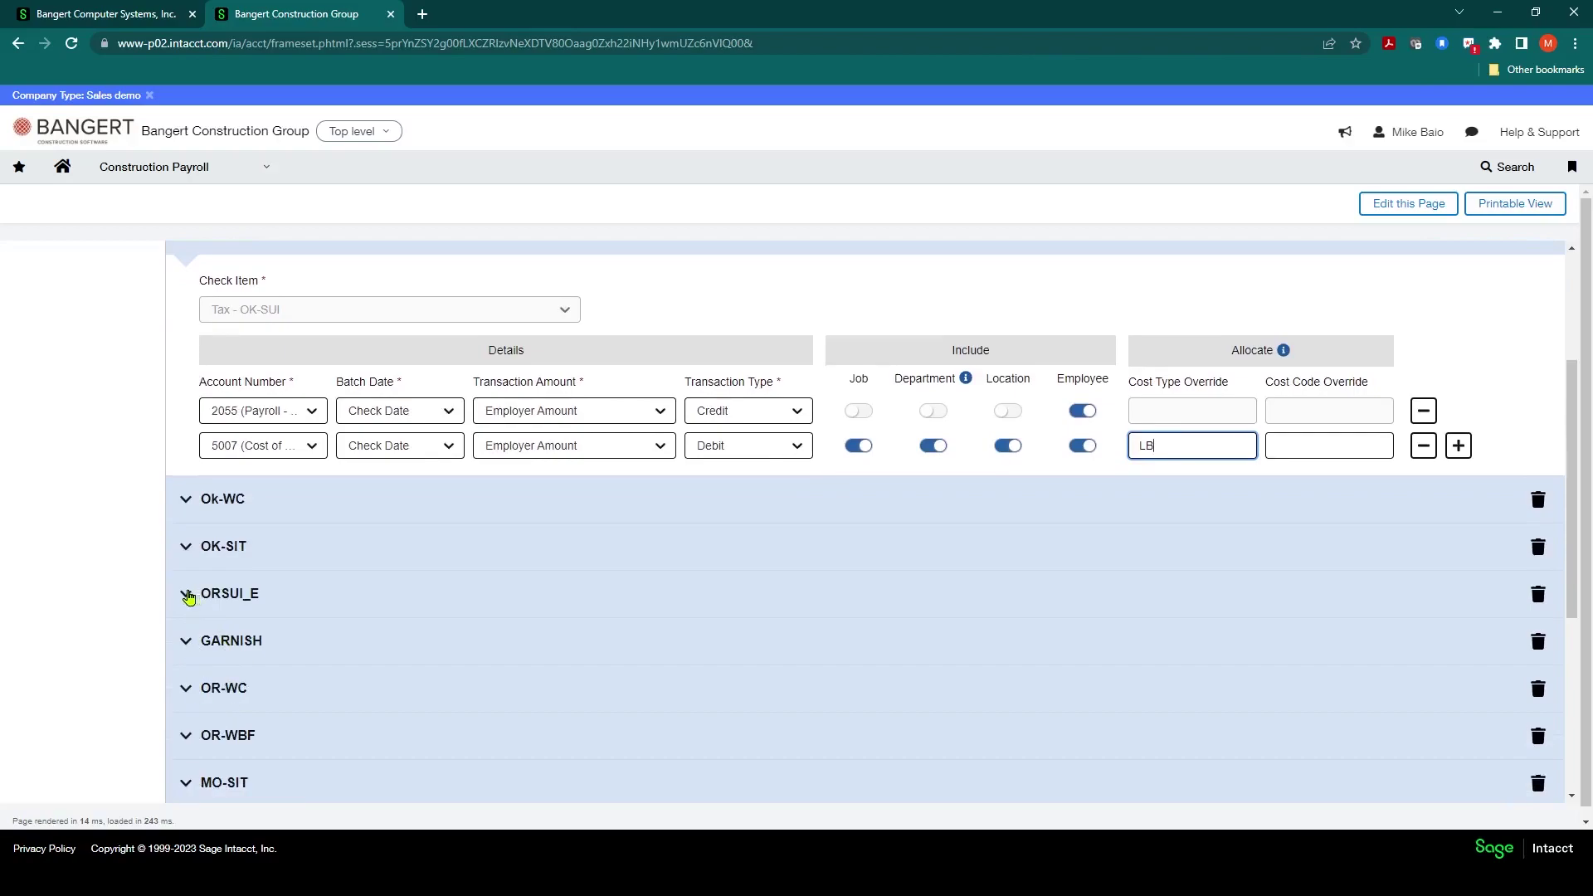
scroll(191, 666, down, 2)
scroll(191, 666, down, 2)
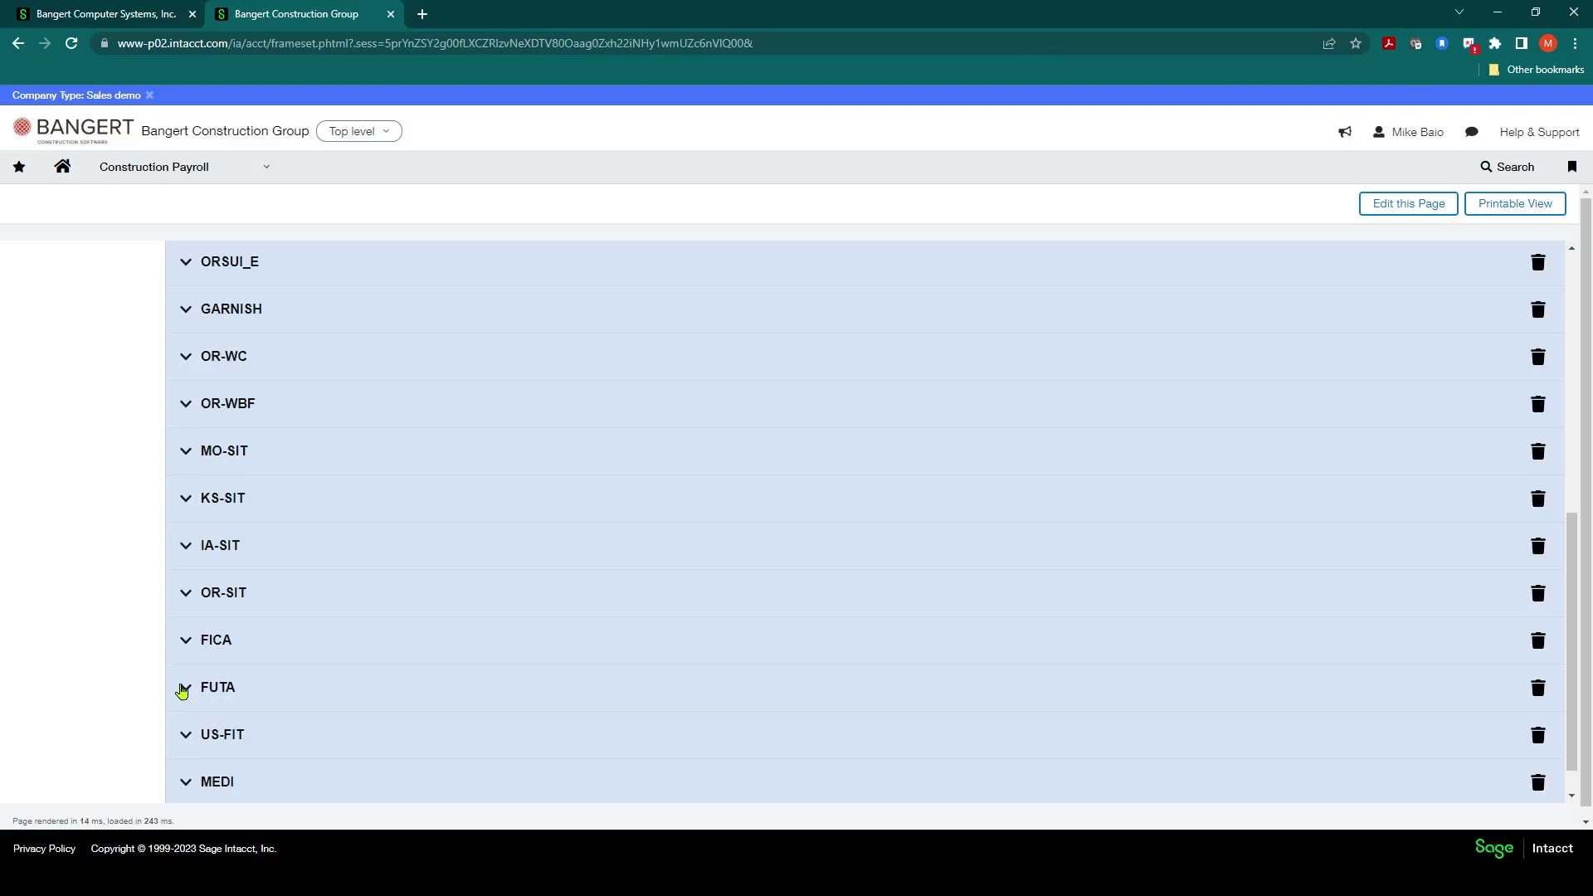
click(183, 689)
scroll(365, 572, down, 1)
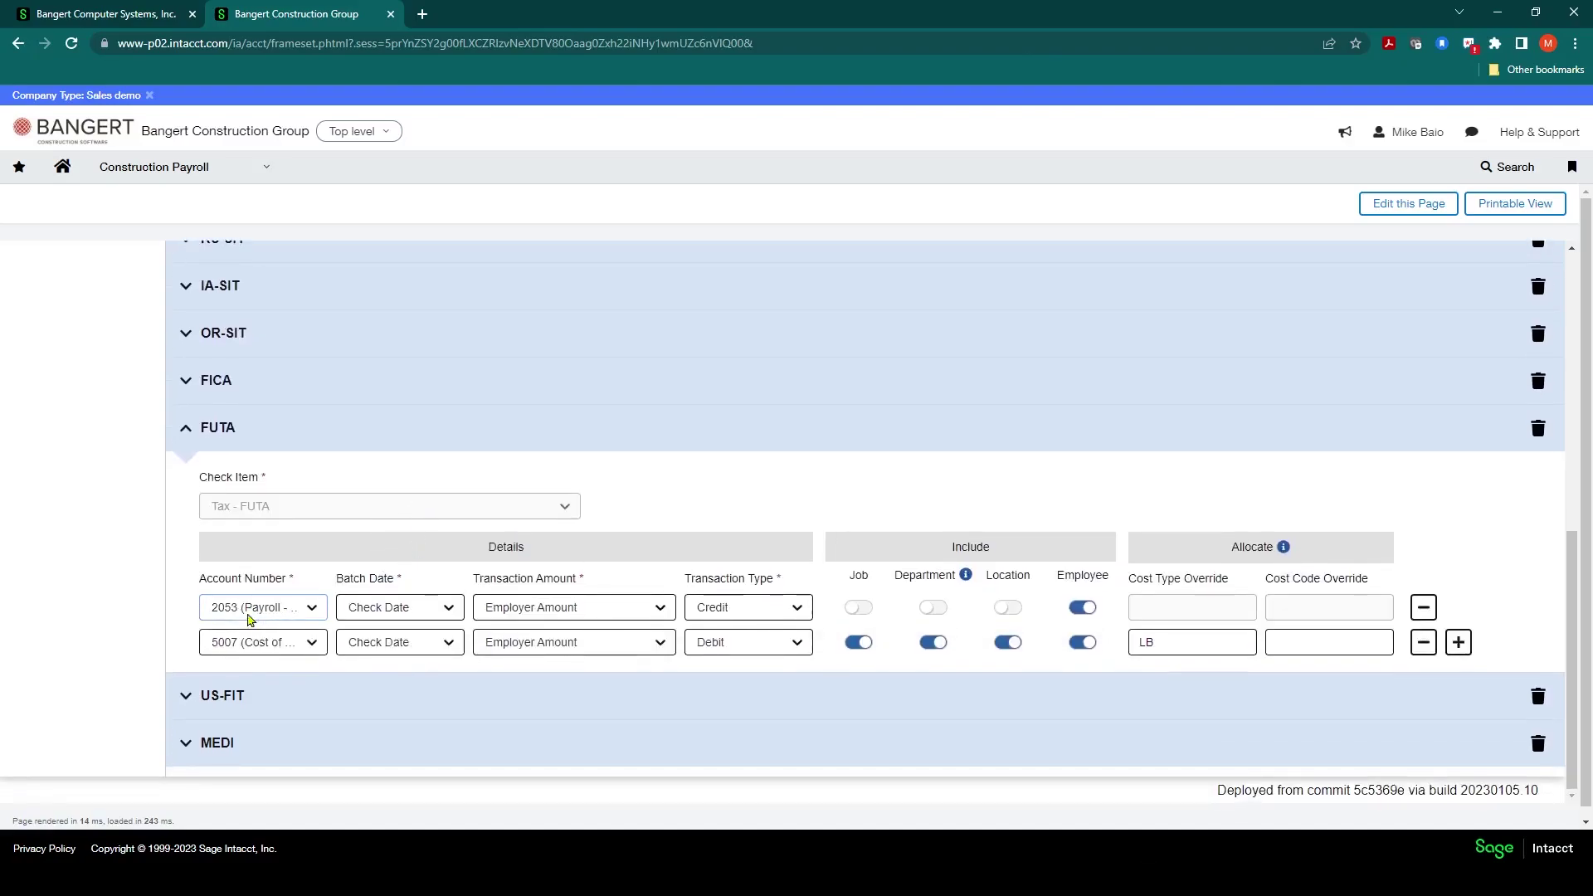
click(309, 611)
scroll(311, 668, down, 2)
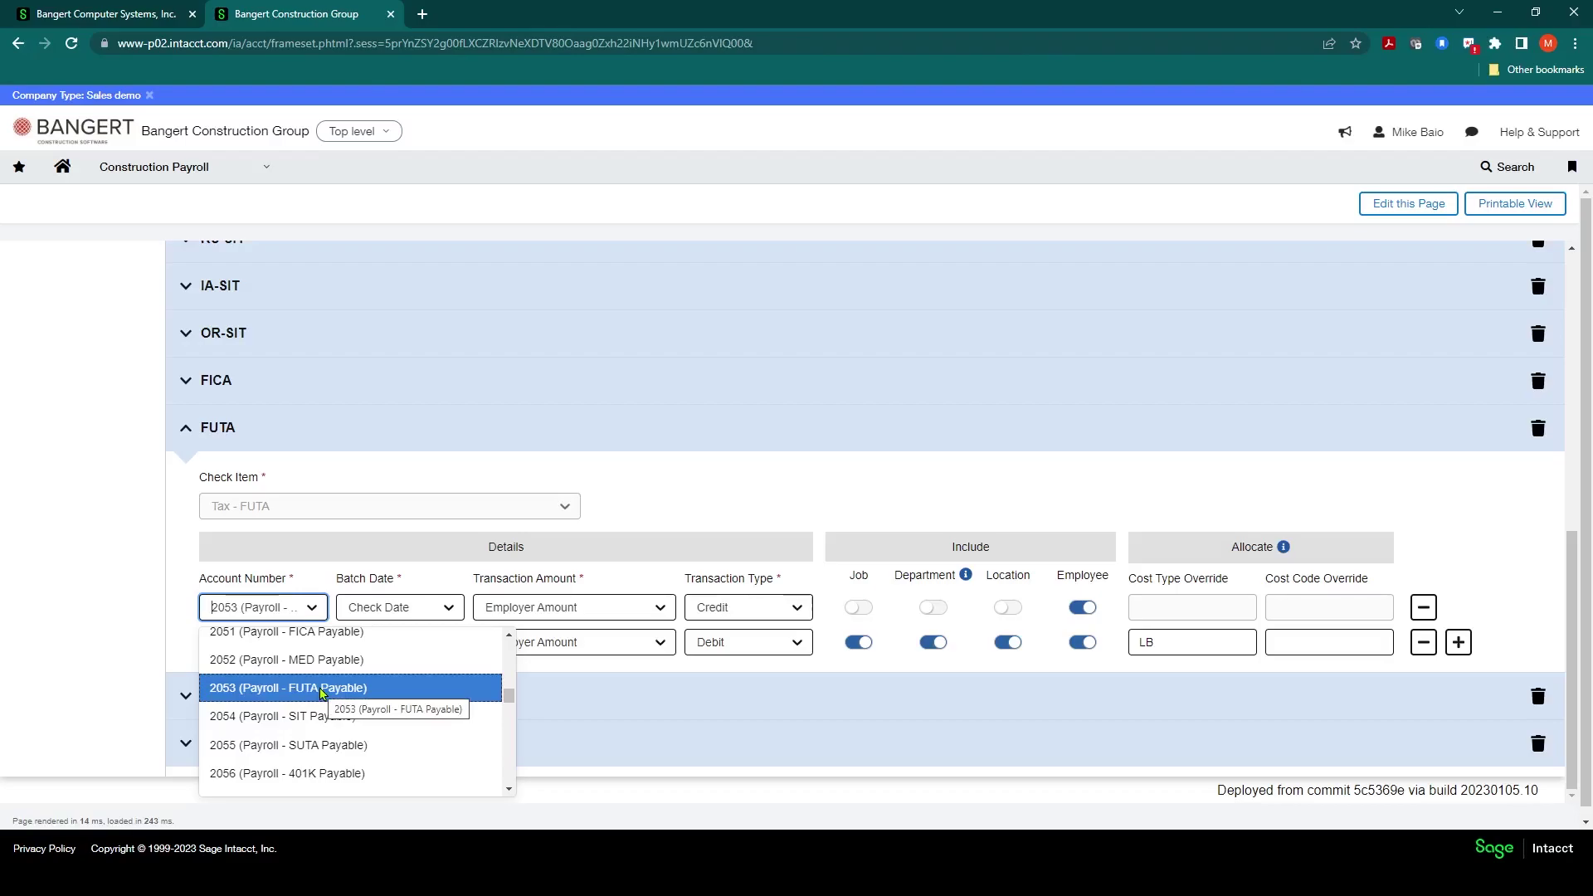
click(852, 691)
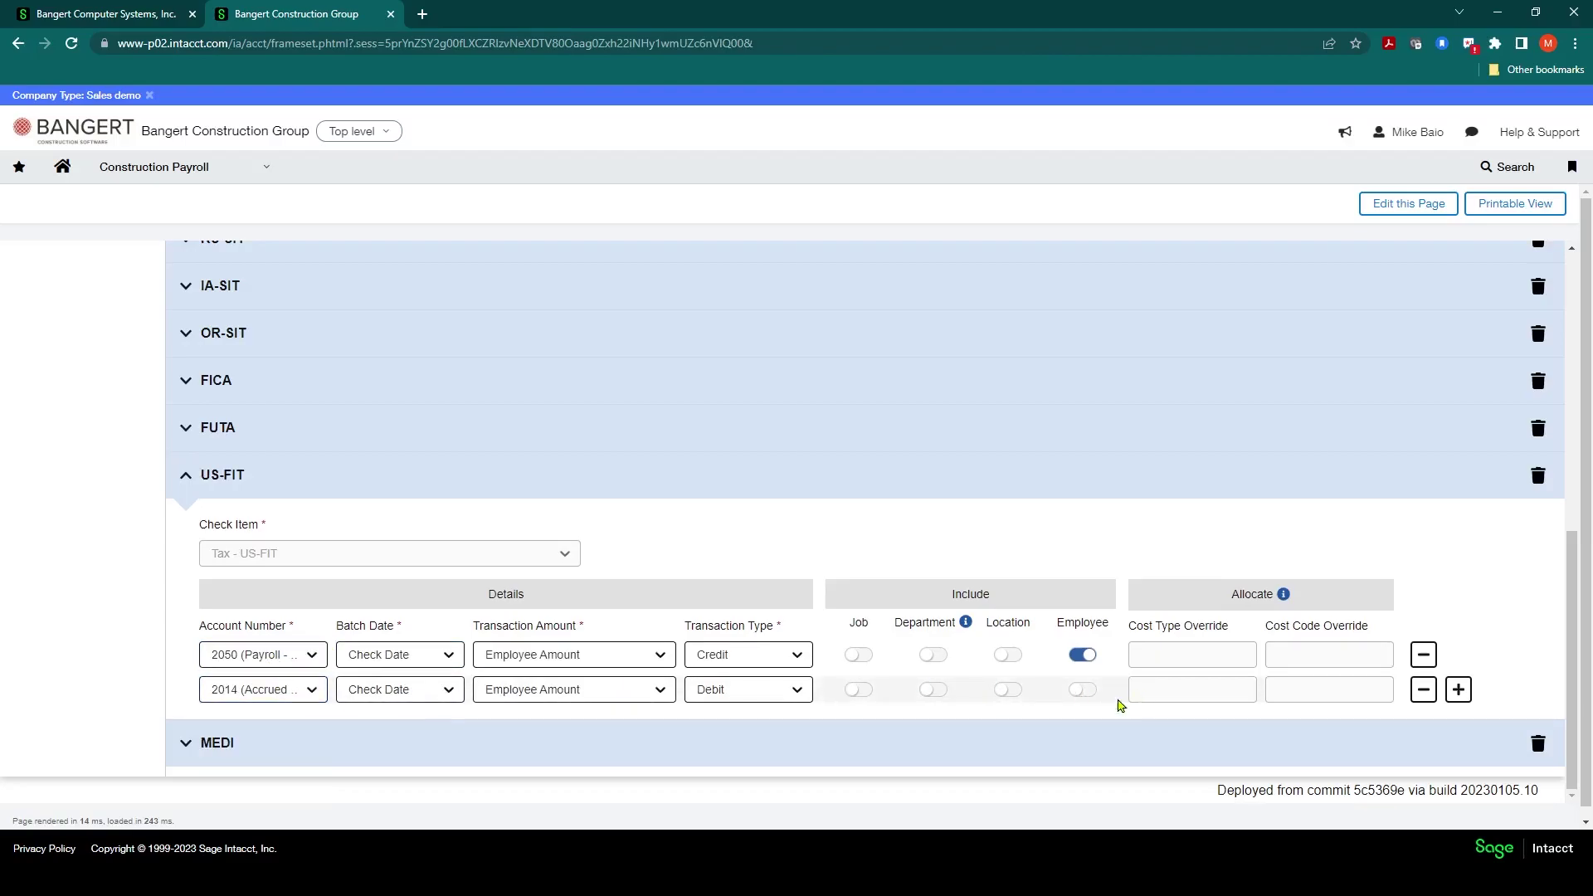
scroll(629, 596, up, 4)
scroll(629, 596, up, 5)
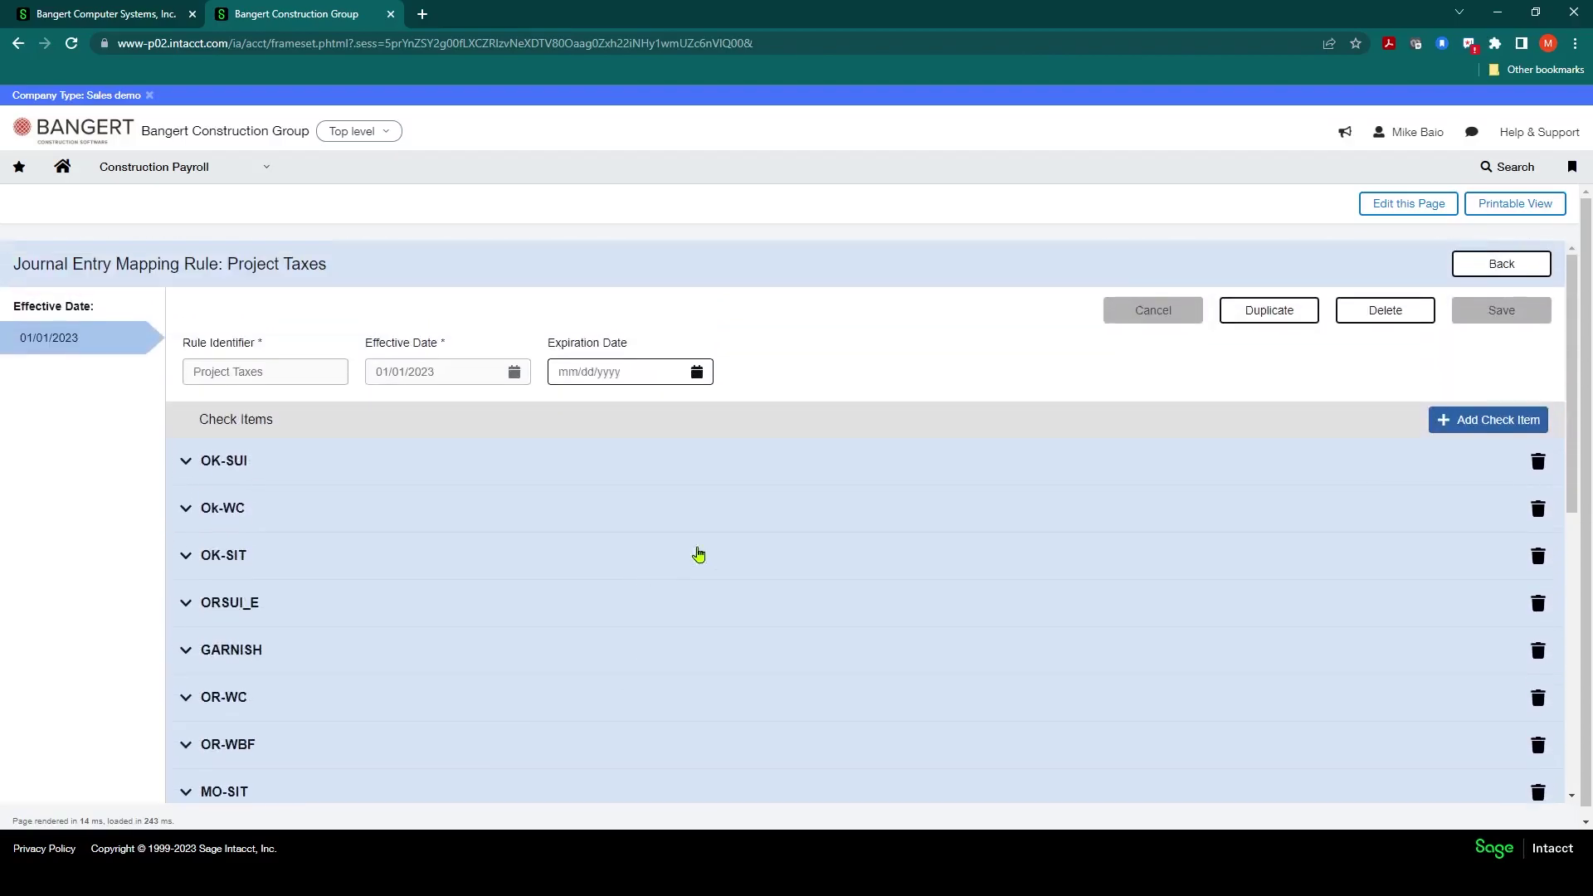
click(1481, 266)
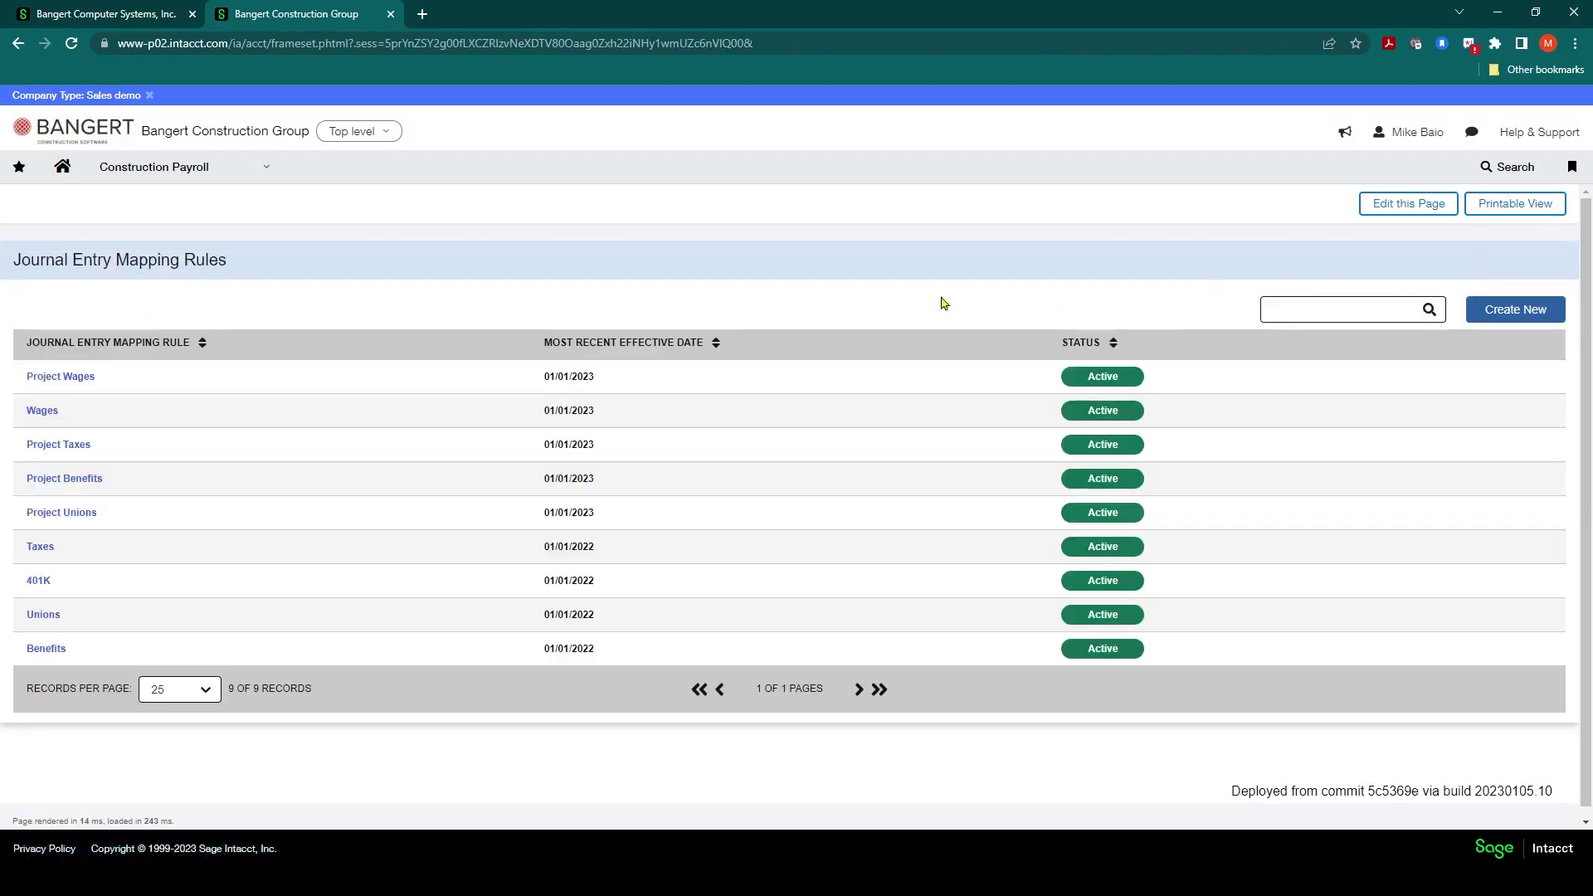
- Open the Taxes mapping rule, inspect its OK-SUI check item, and return to the mapping rules list
click(40, 547)
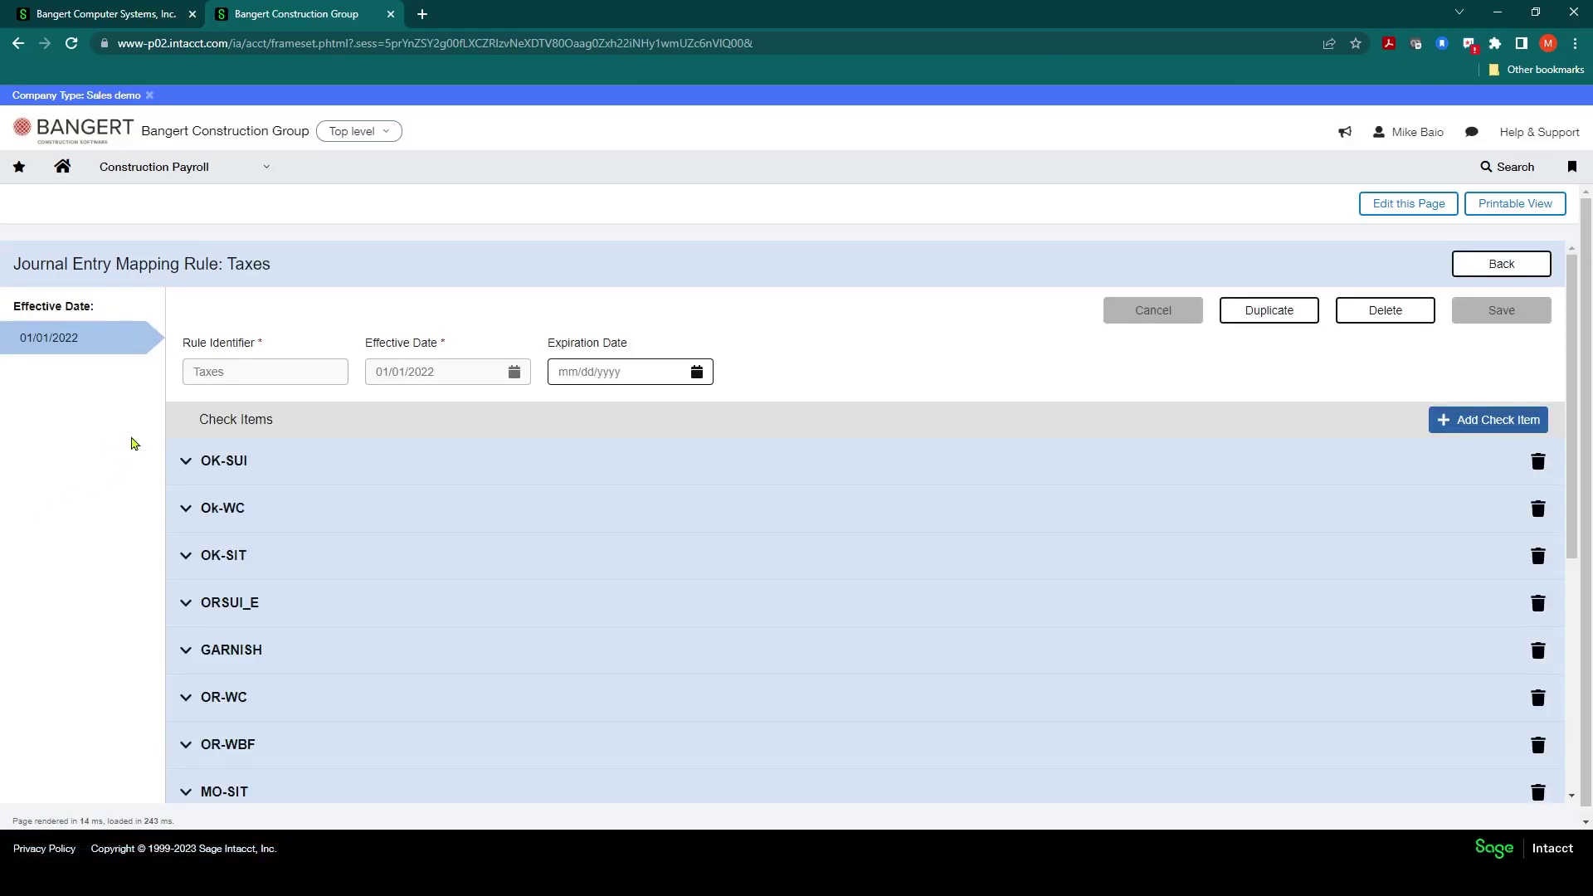
scroll(232, 485, down, 1)
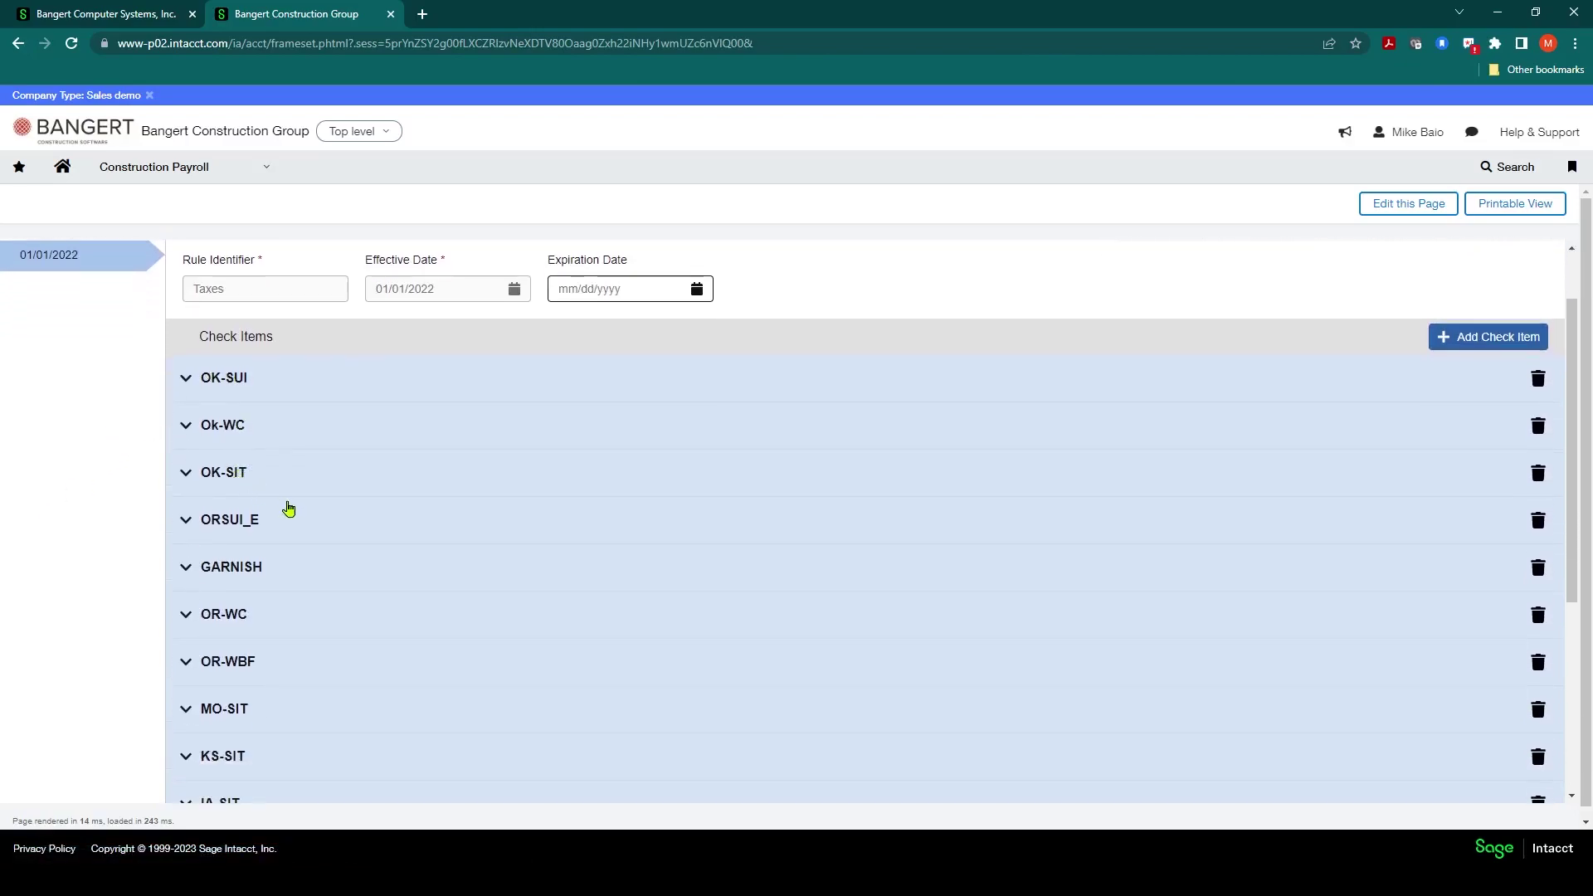
scroll(290, 507, up, 1)
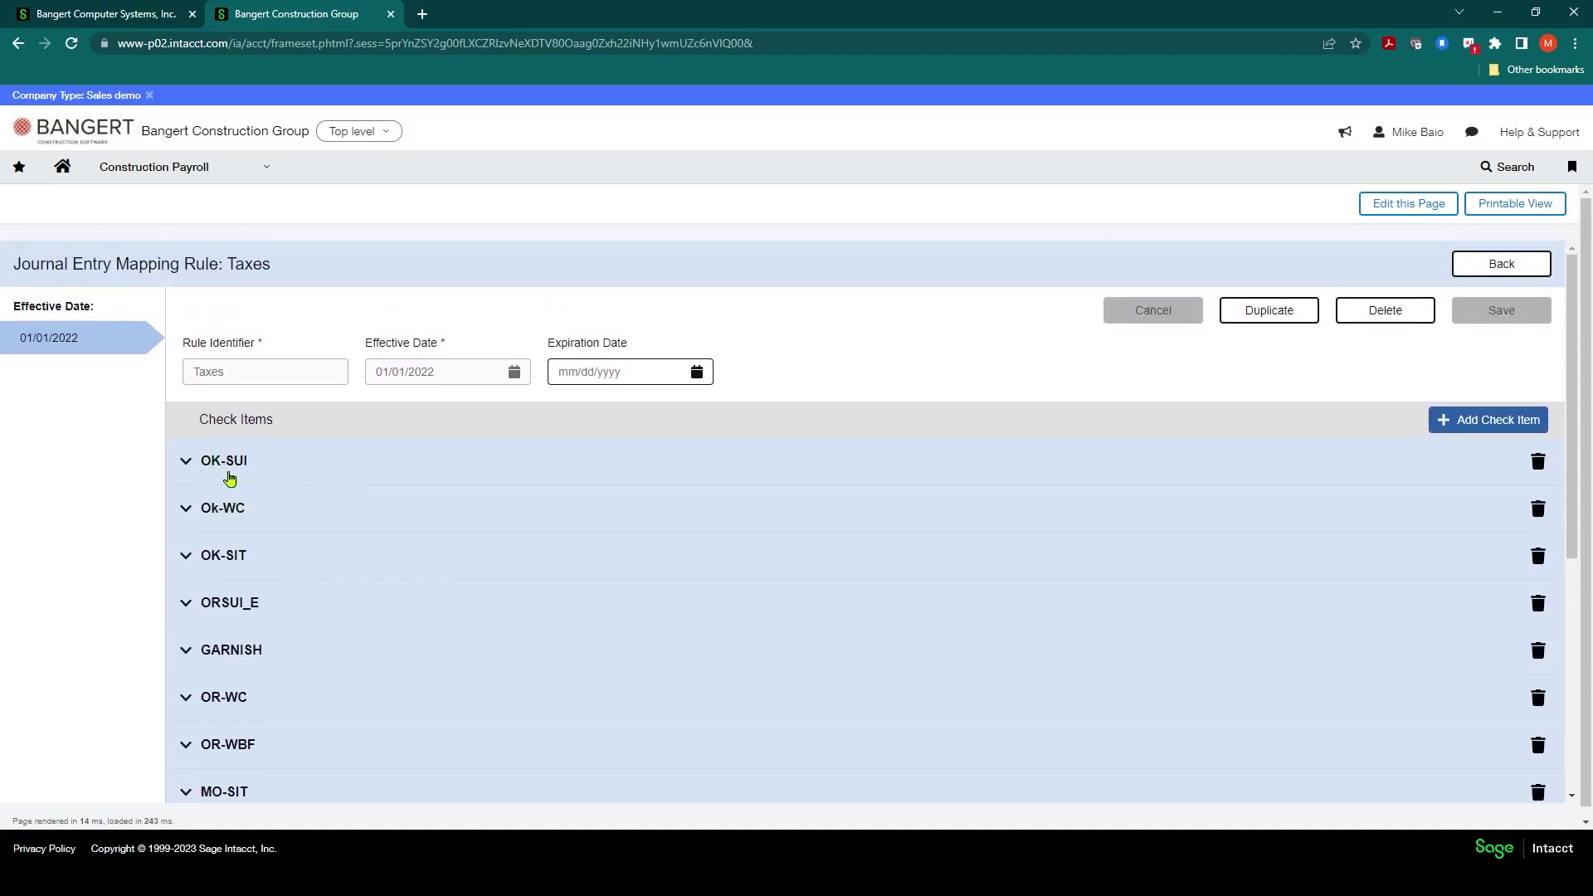
click(186, 467)
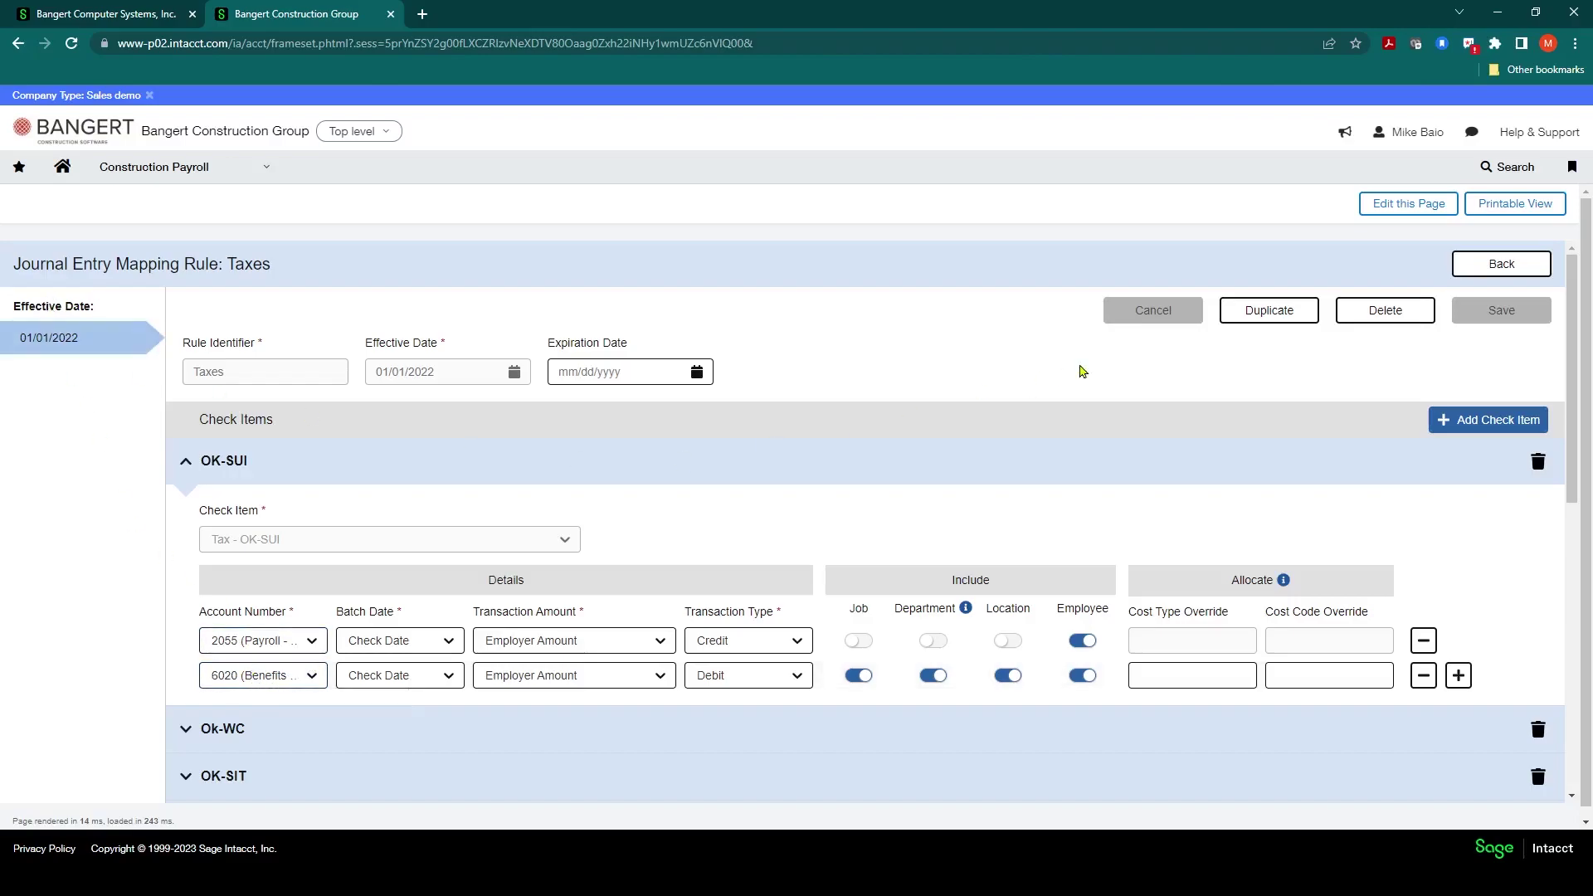
click(1475, 266)
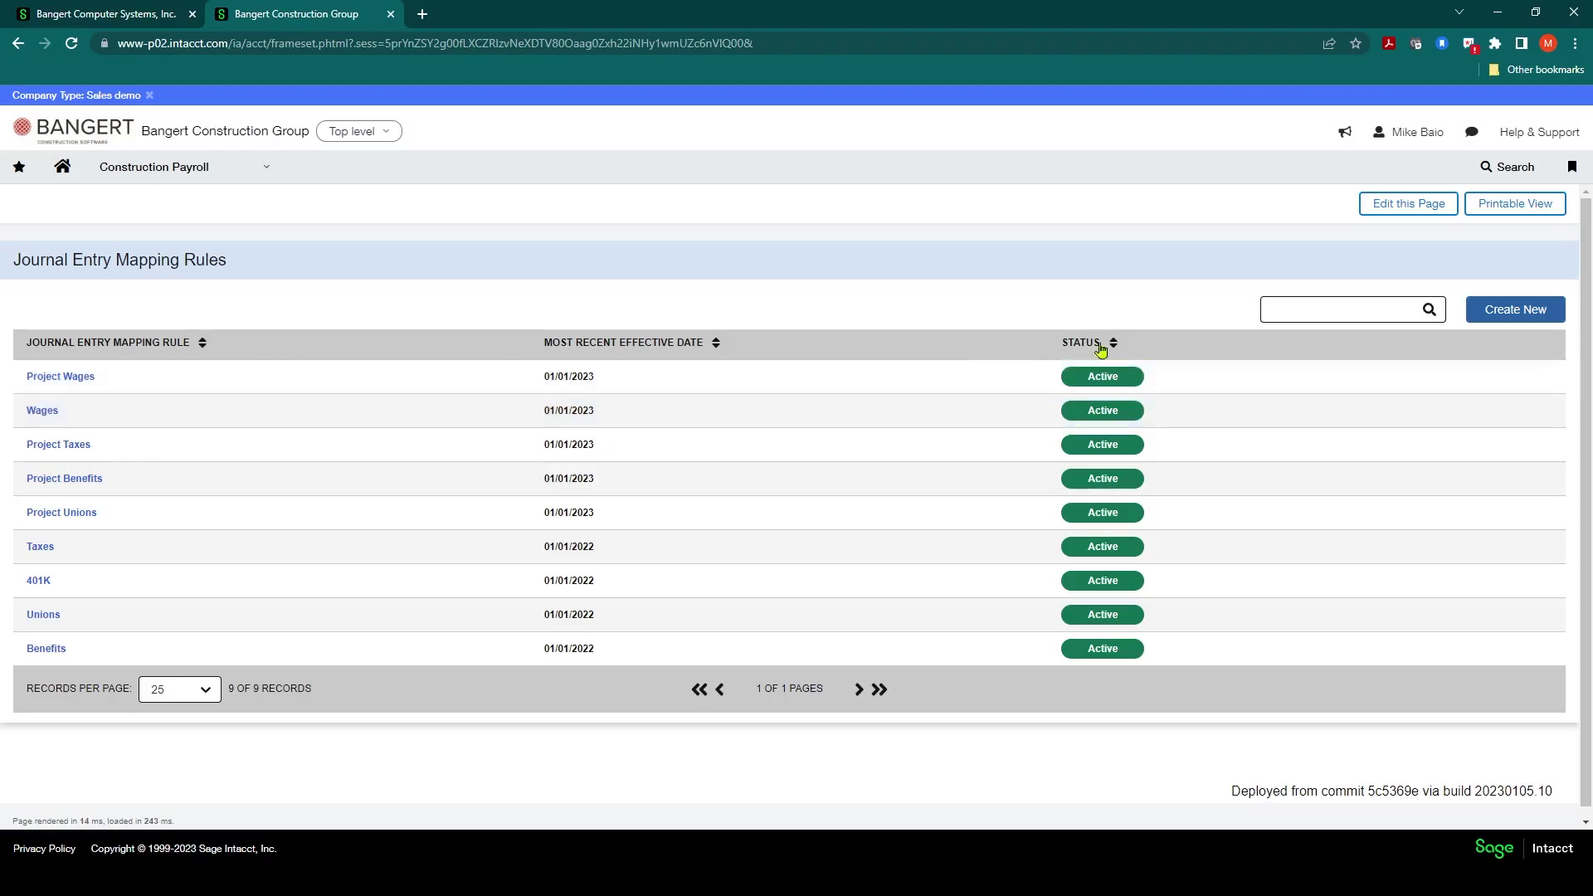
- Create a new journal entry mapping rule identified as Payroll Taxes with an effective date of 01/01/2023
click(1503, 317)
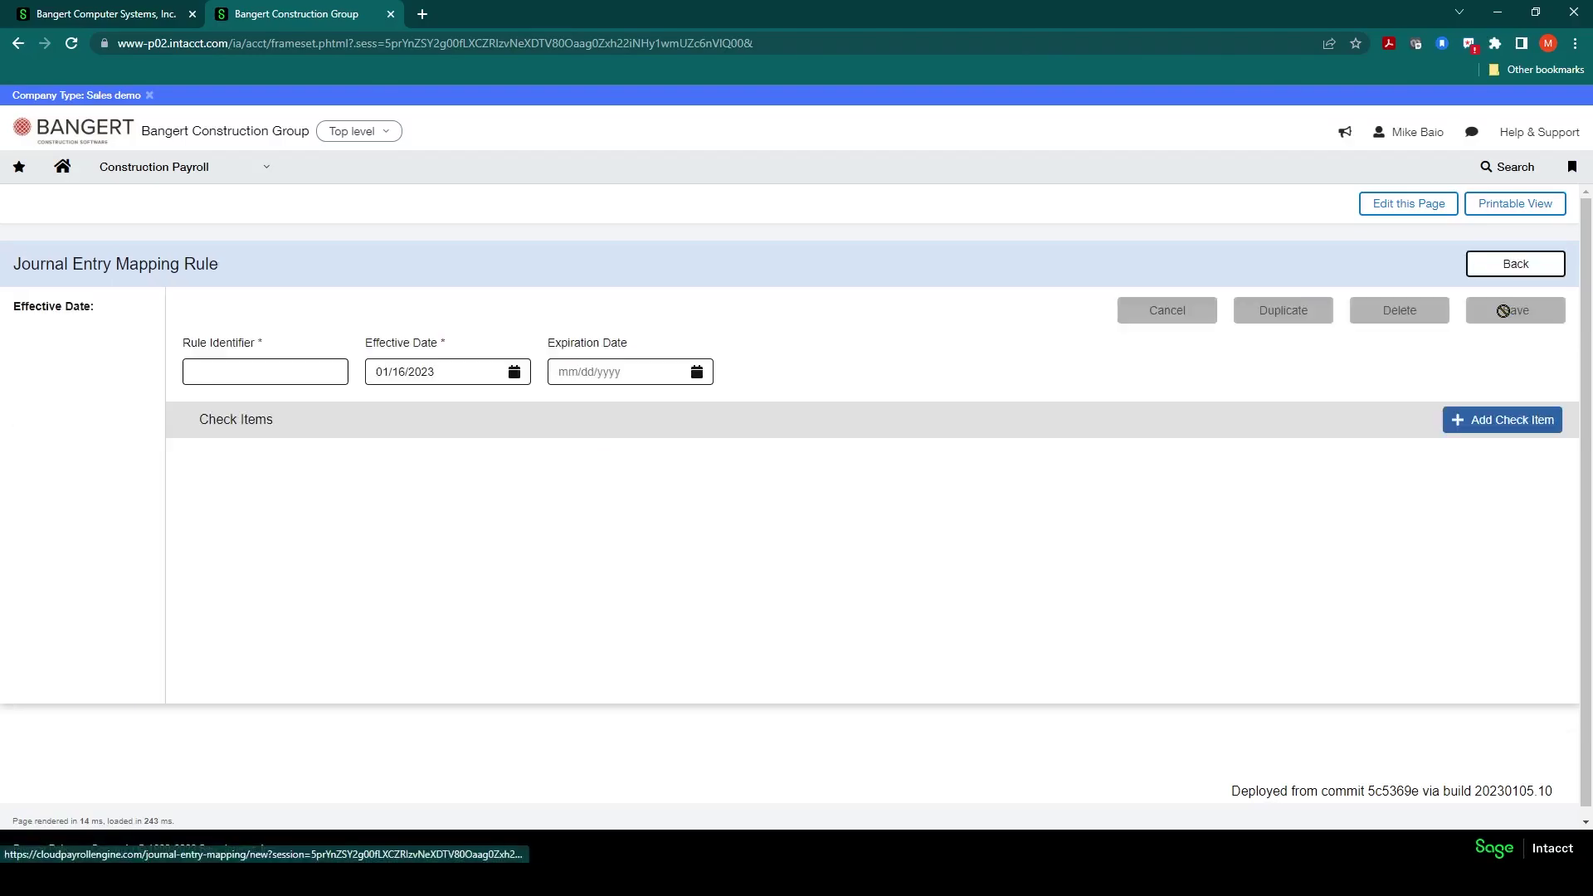
click(301, 372)
click(299, 372)
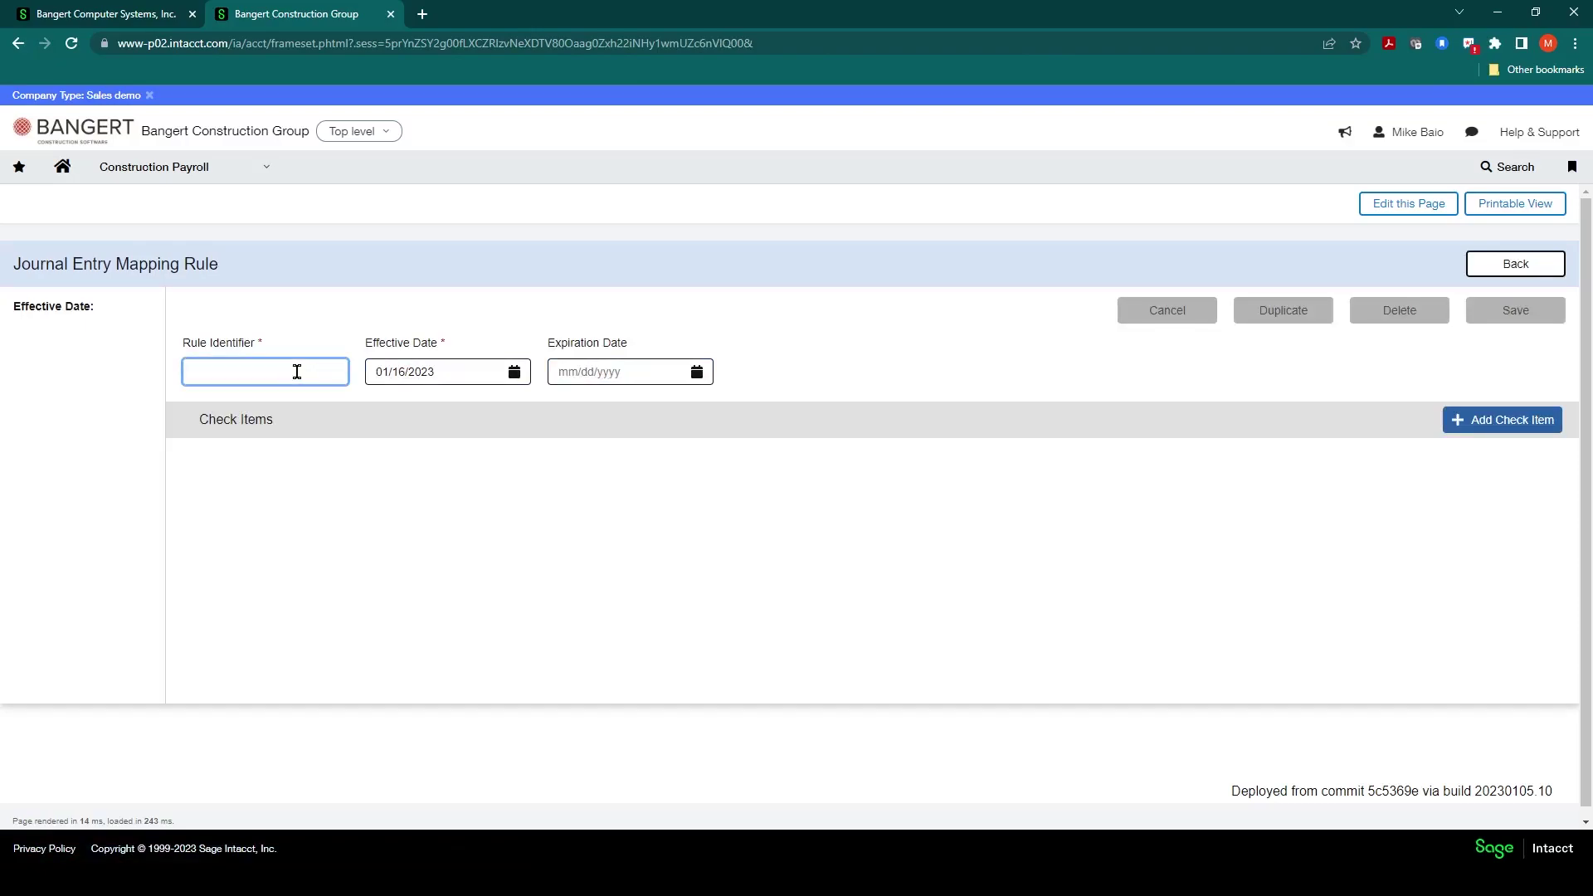
text(Payr)
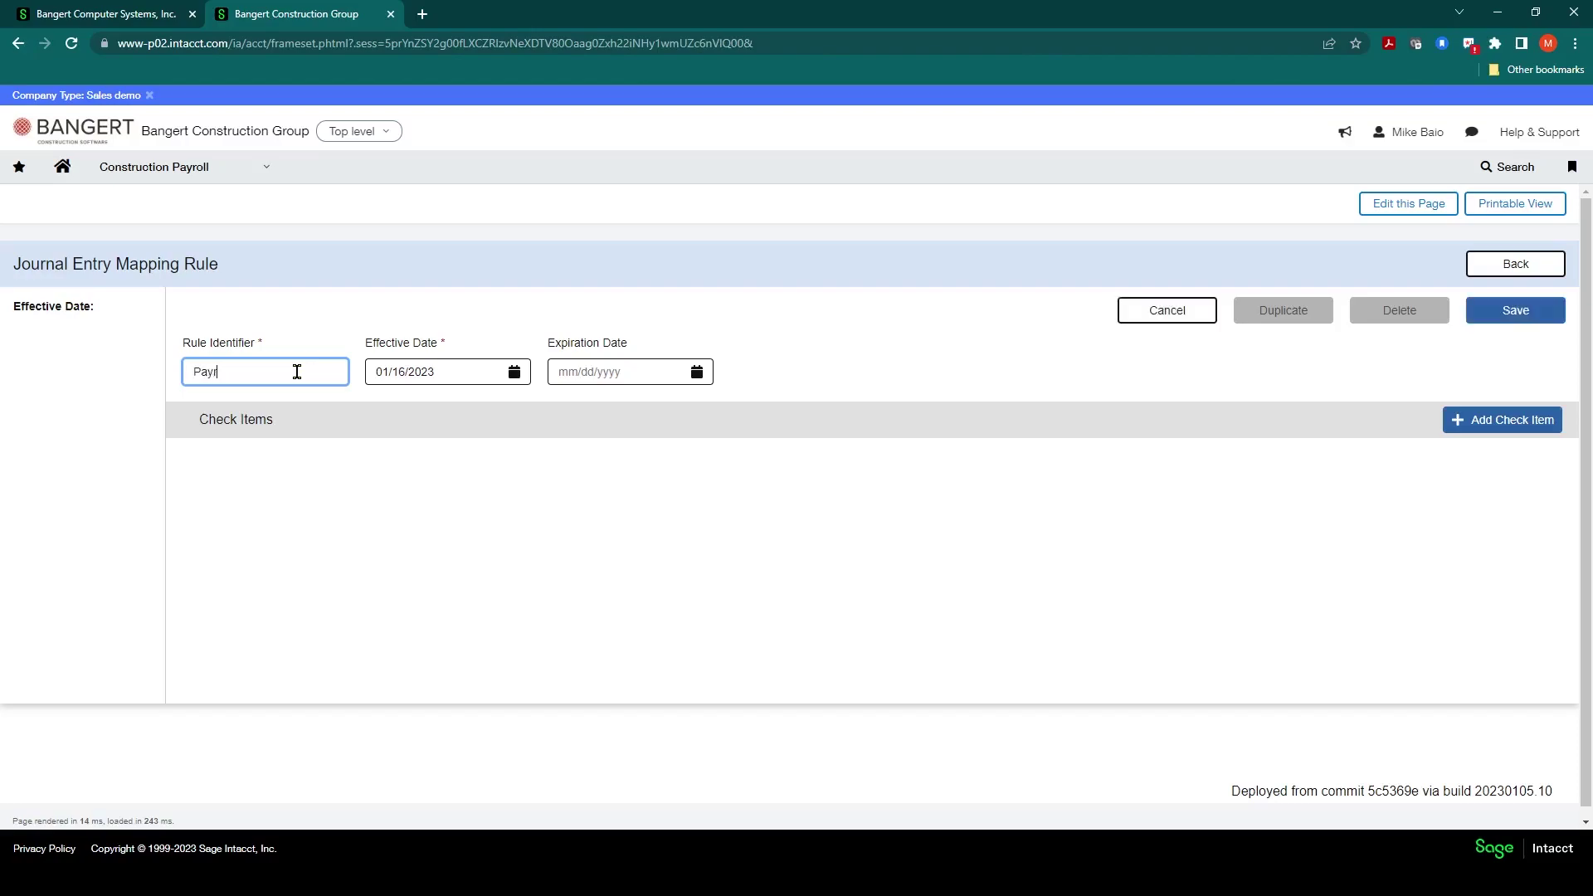
text(oll Taxes)
key(Tab)
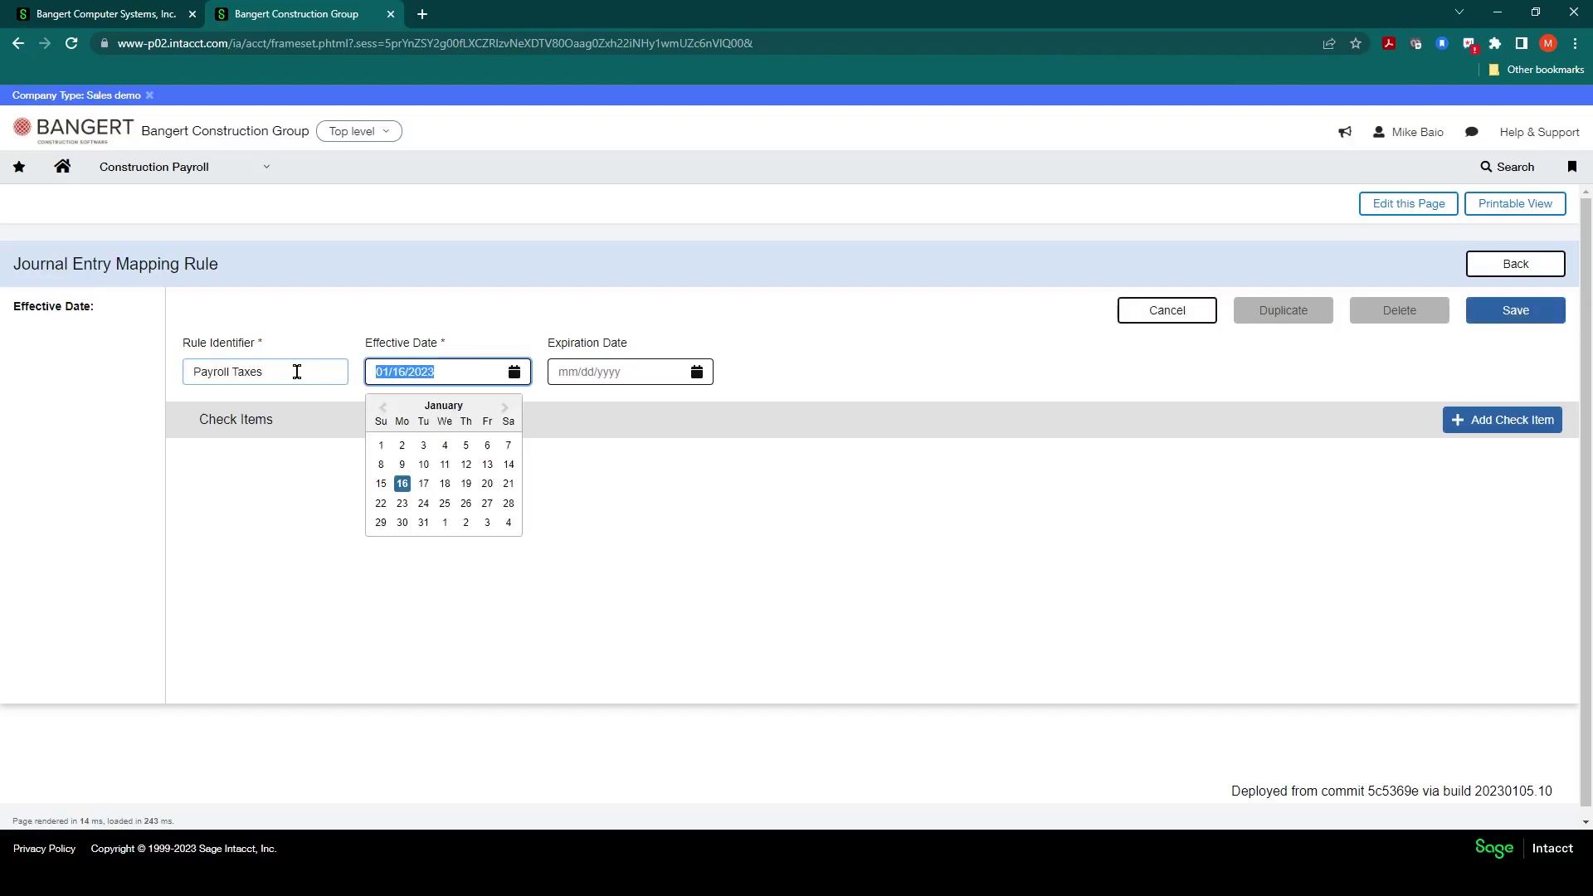
click(381, 446)
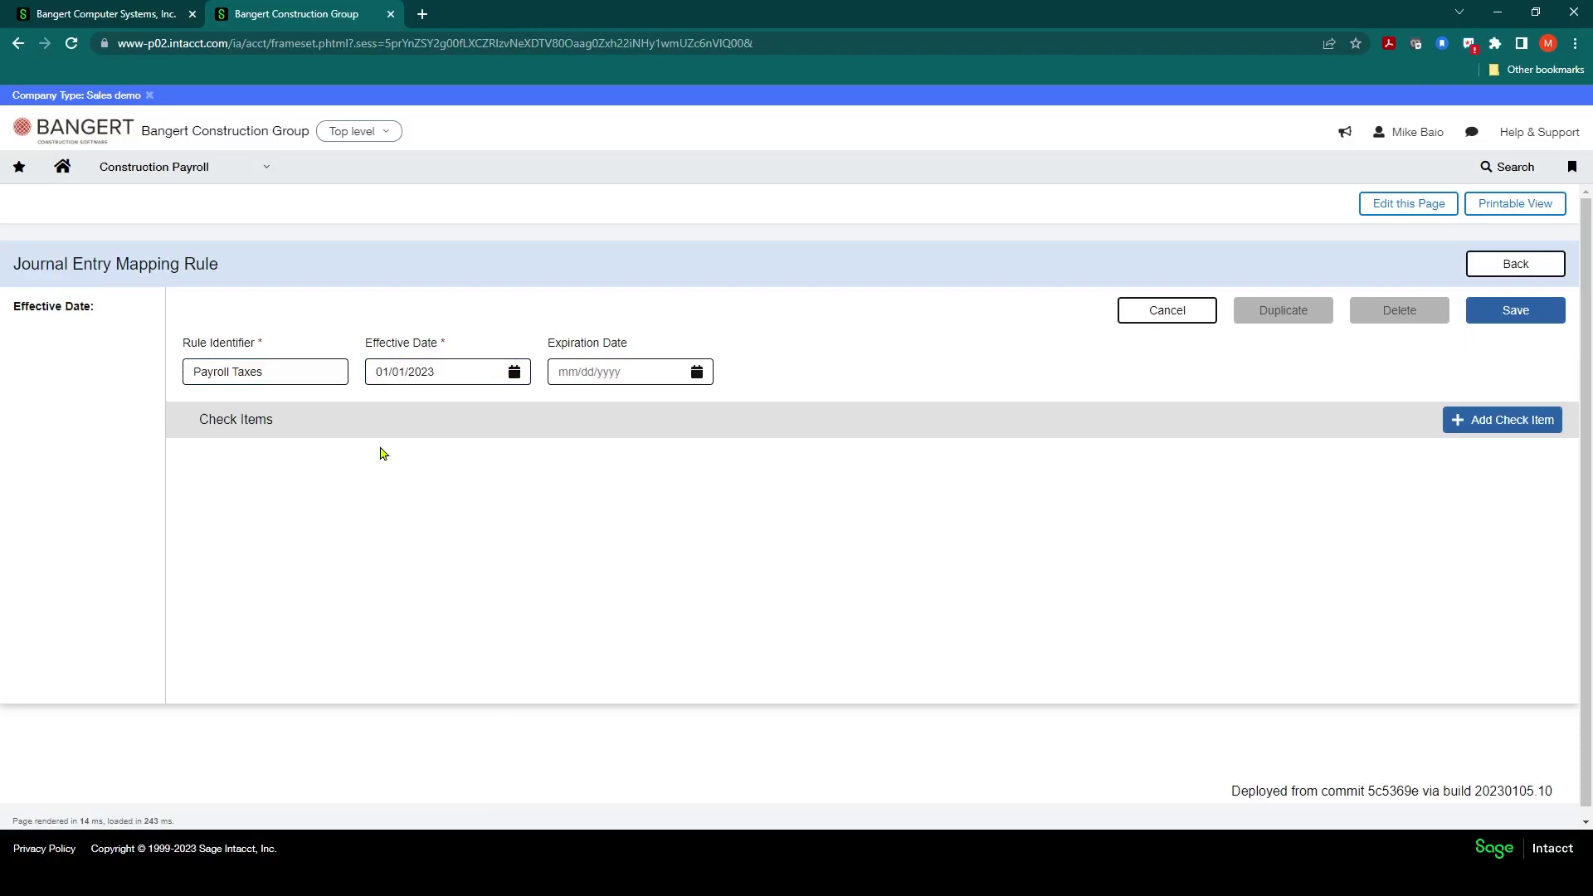
- Add two check items to the Payroll Taxes rule and set the first one to Tax - FICA
click(1459, 427)
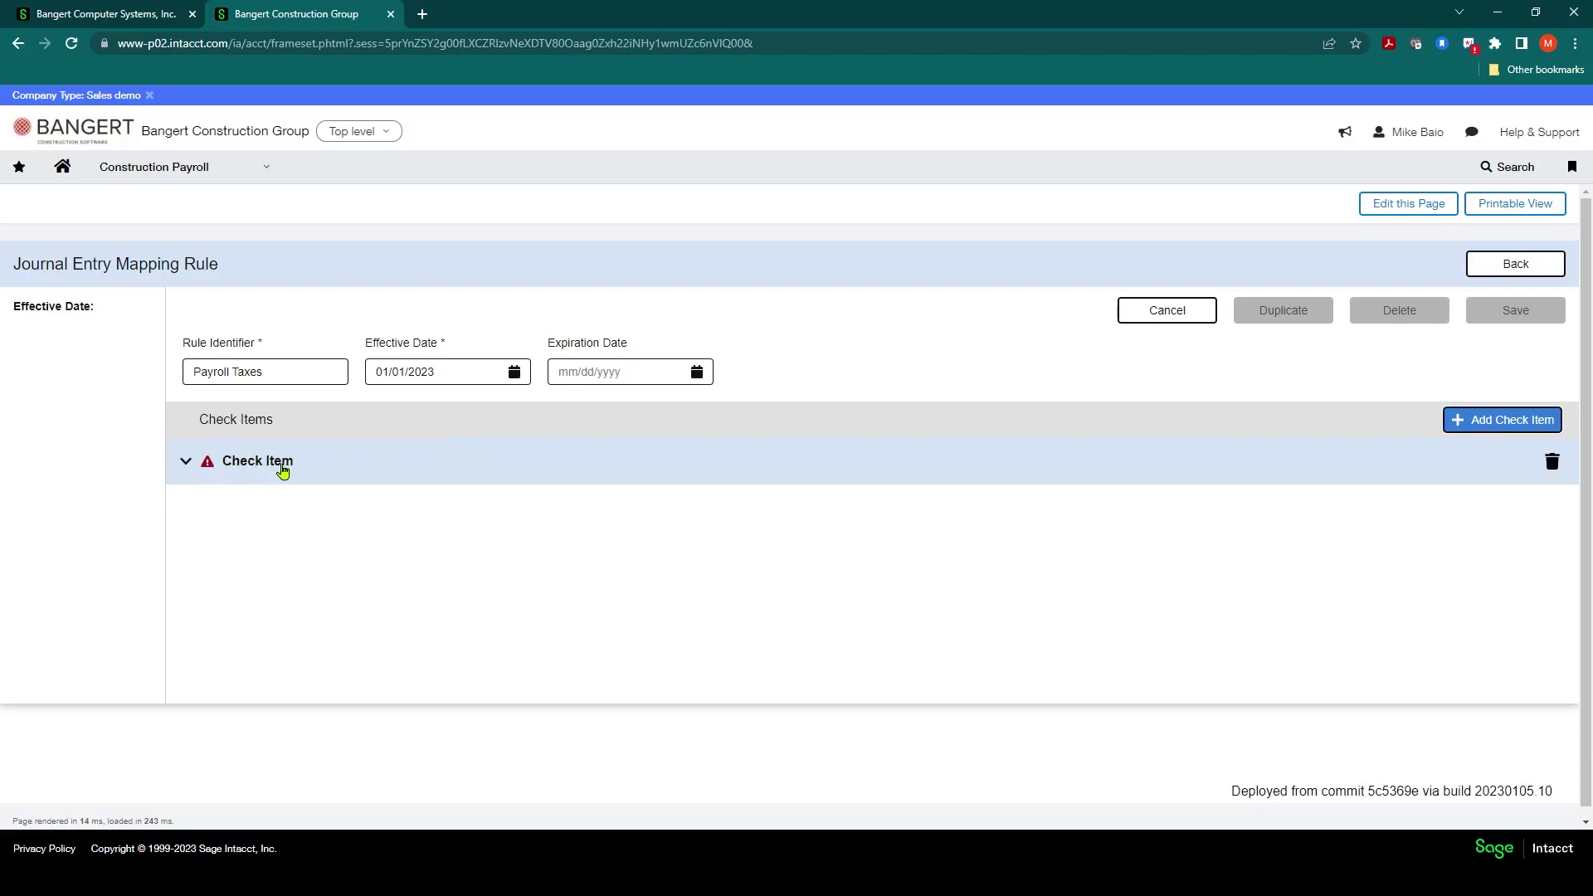
click(1457, 426)
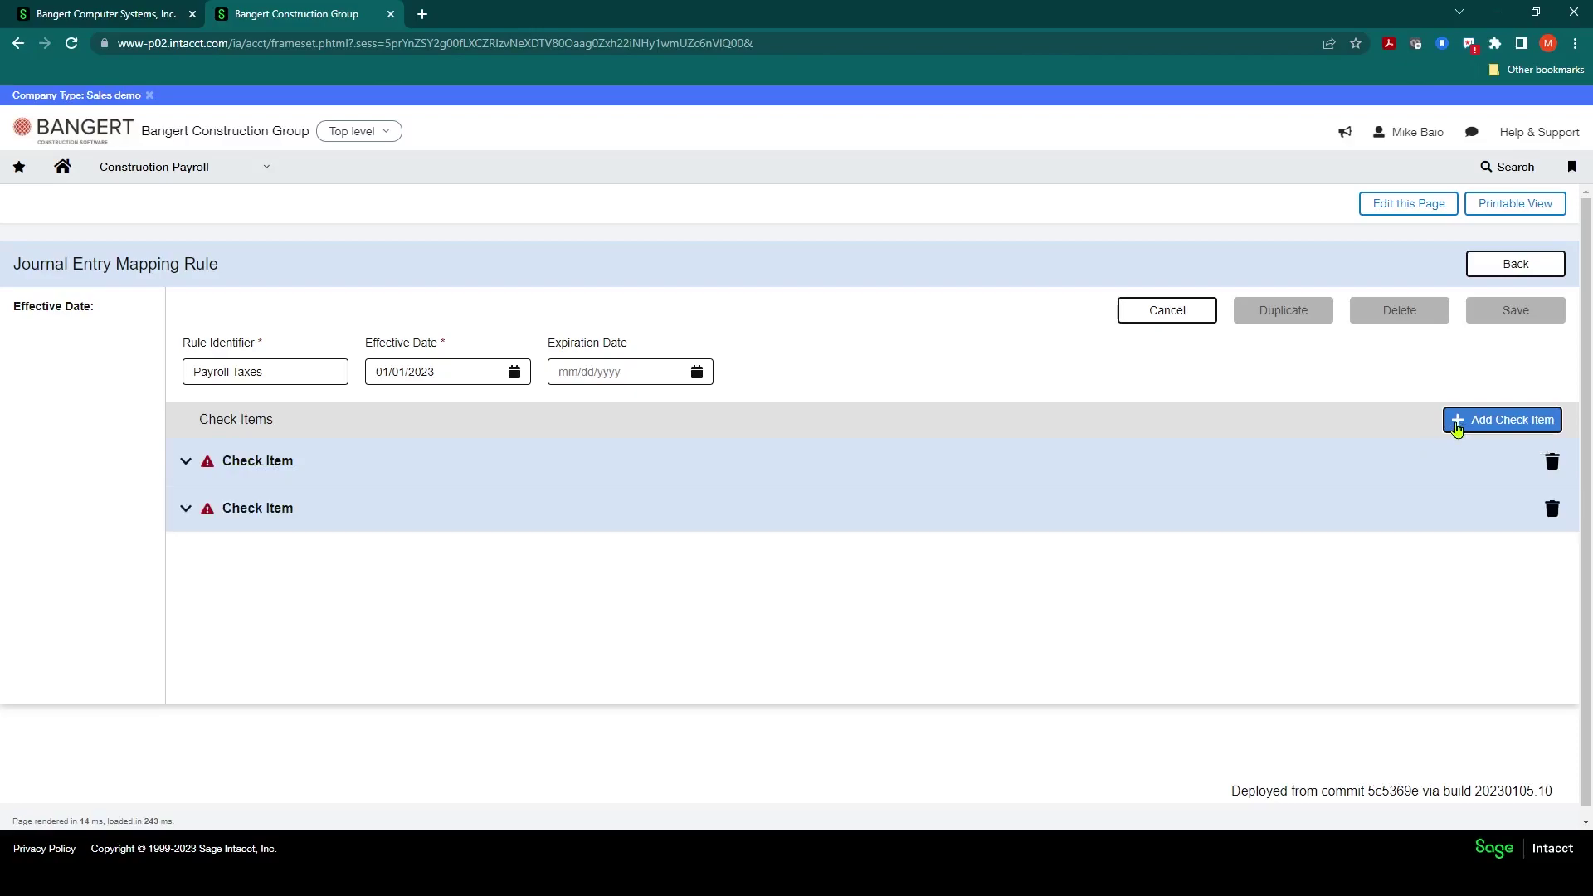
click(185, 463)
click(565, 542)
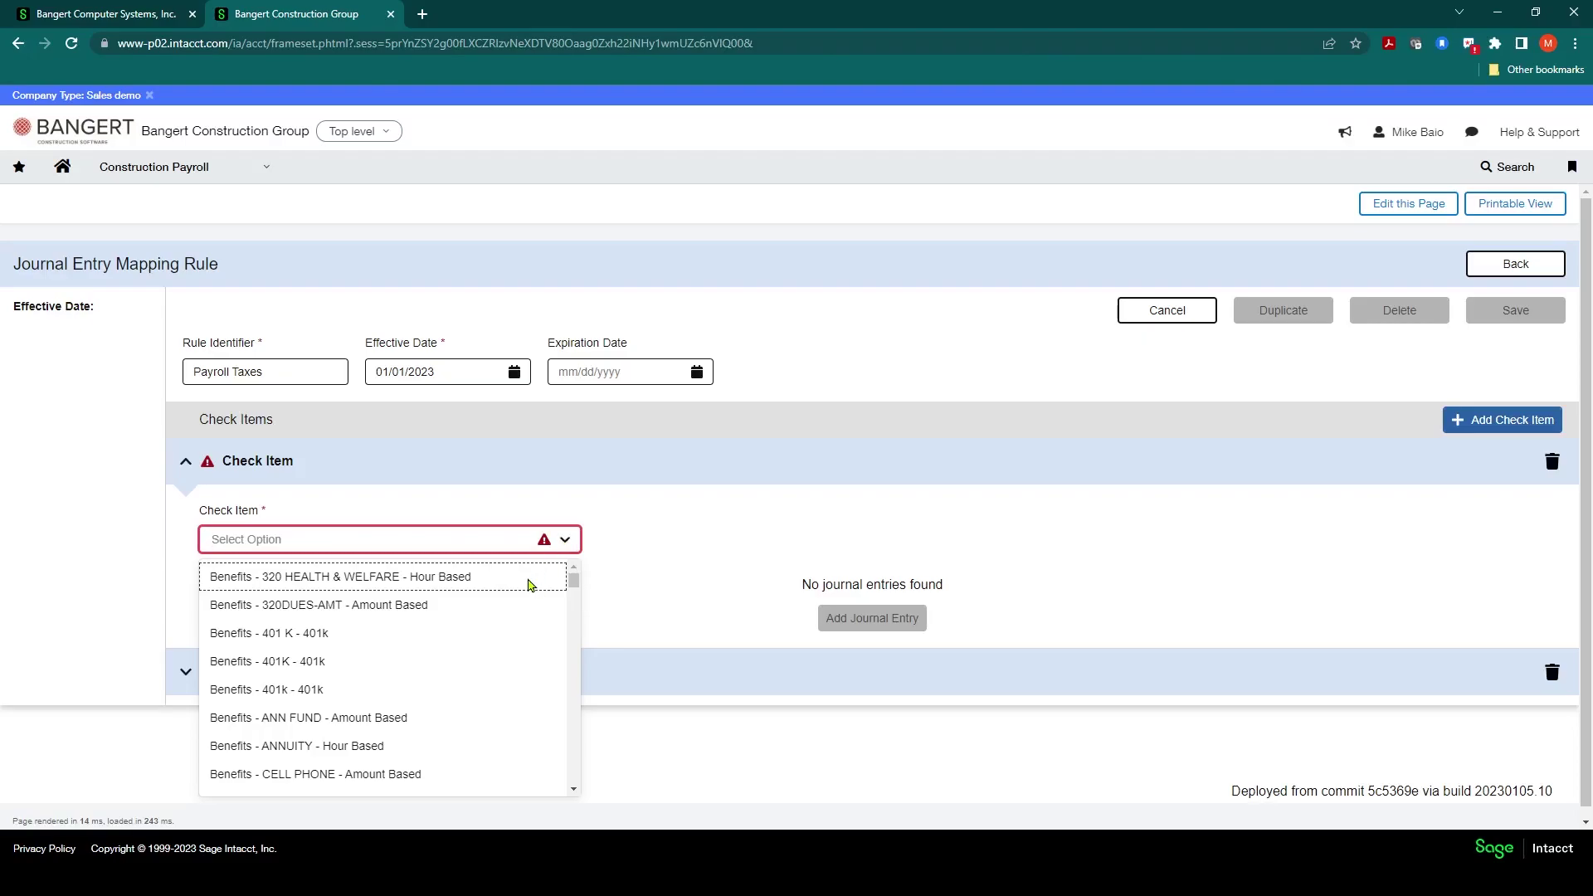
text(fic)
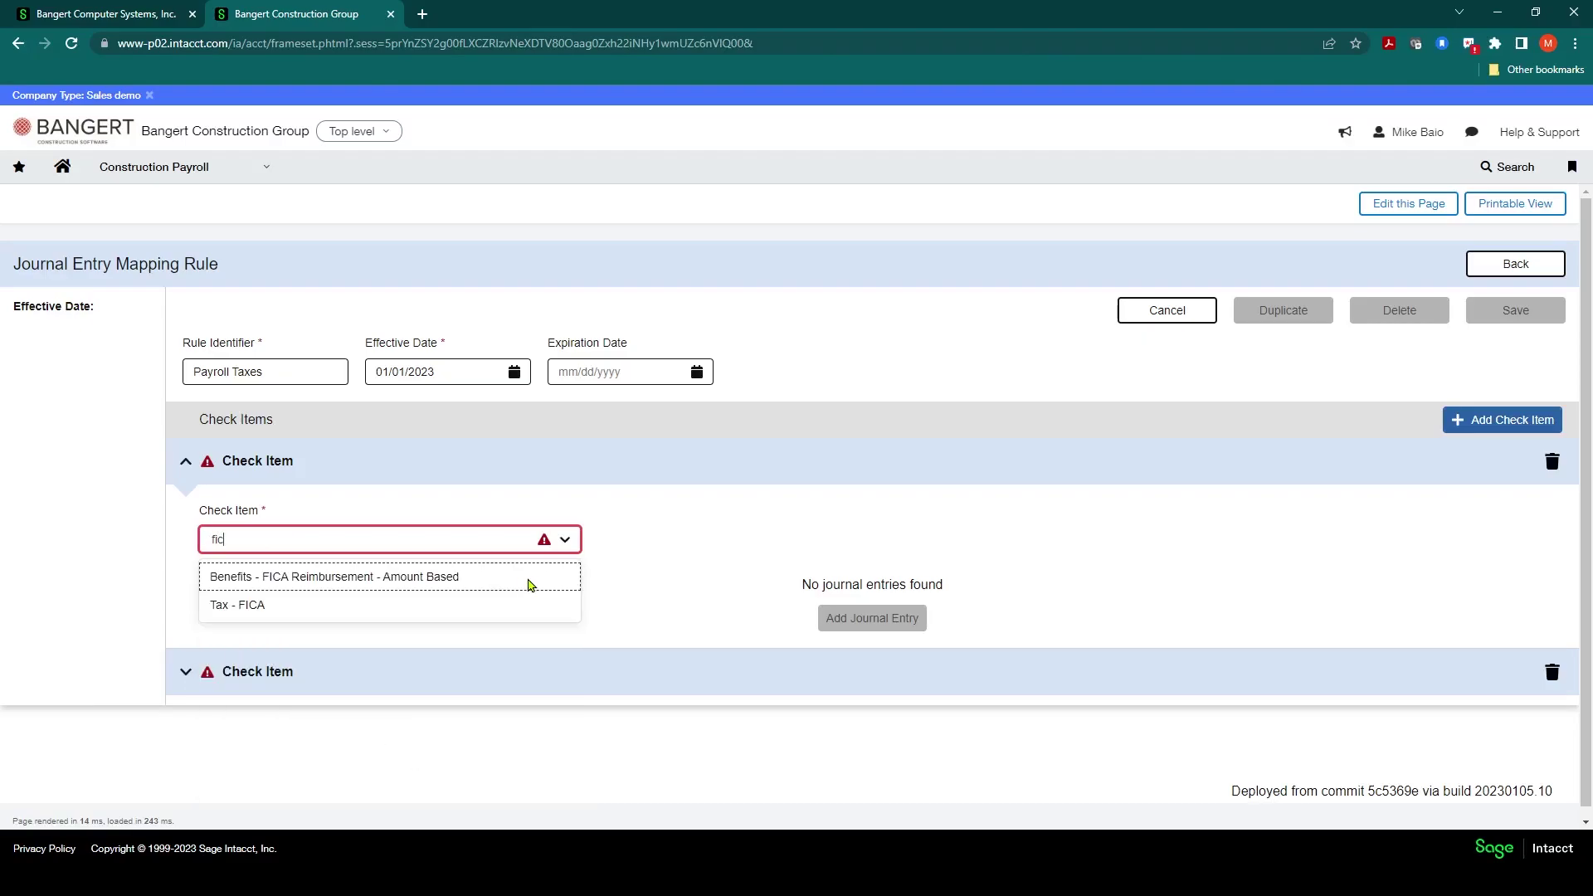
click(241, 605)
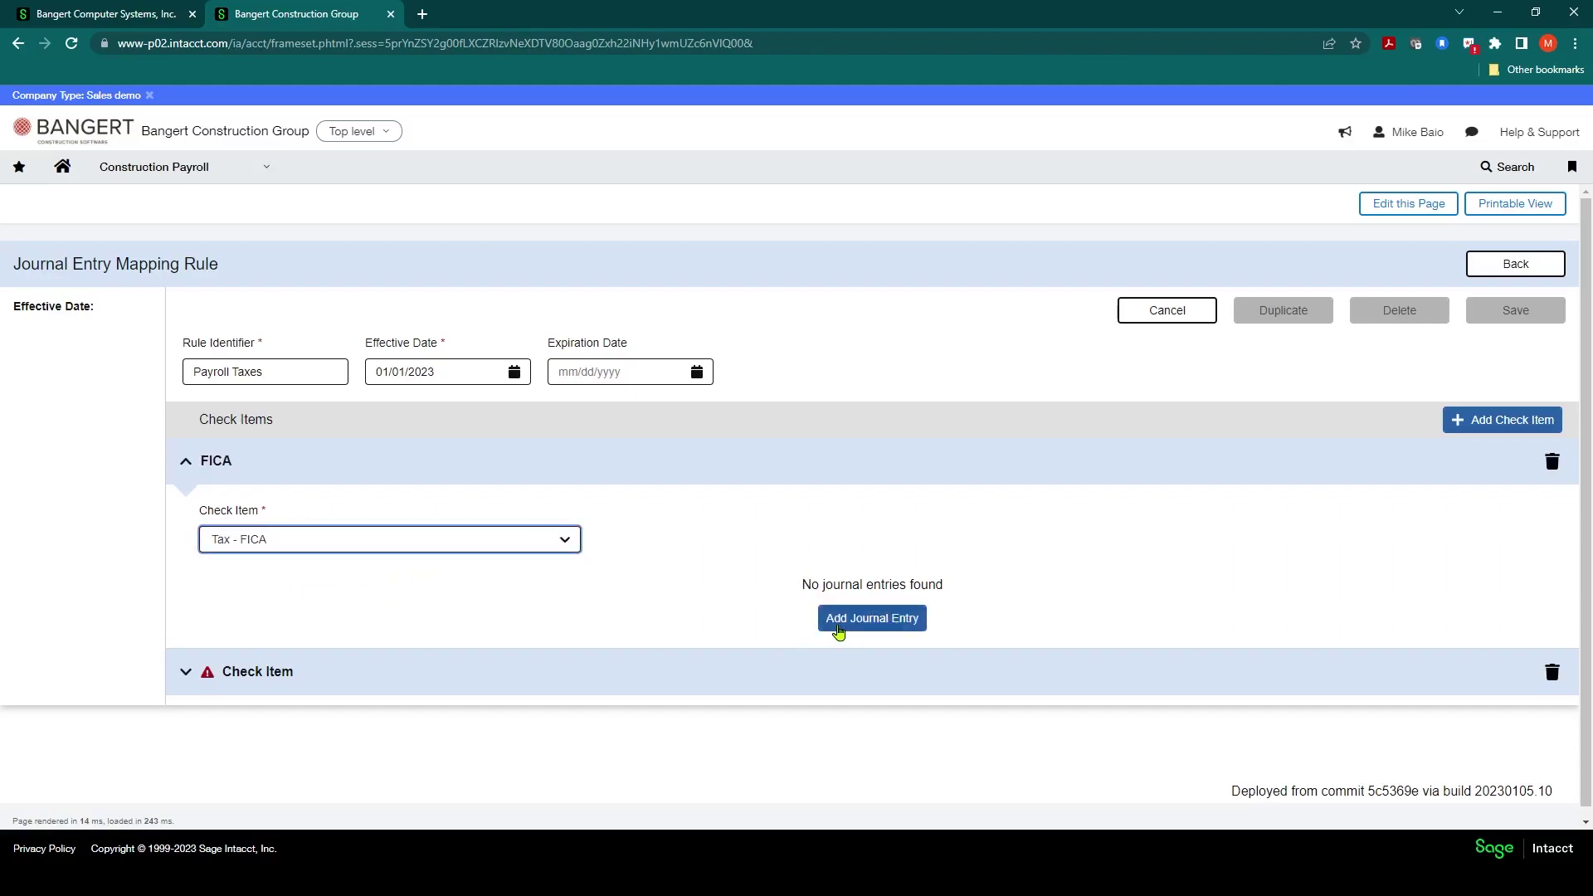
- Add a journal entry line to the FICA check item using account 2051 (Payroll - FICA Payable) and Check Date as batch date
click(883, 631)
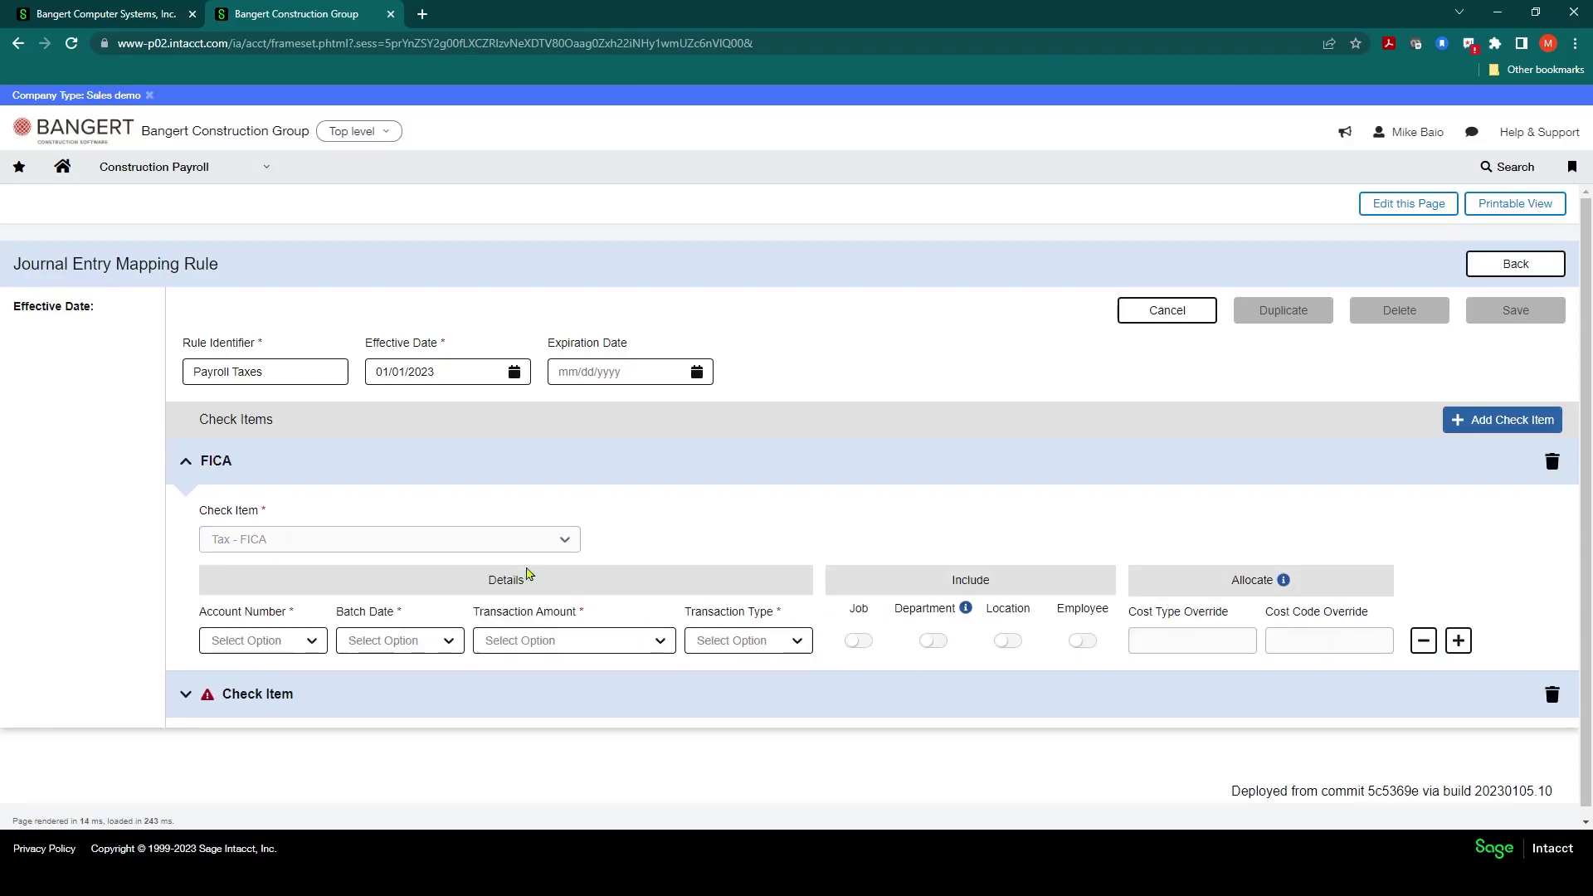
click(315, 646)
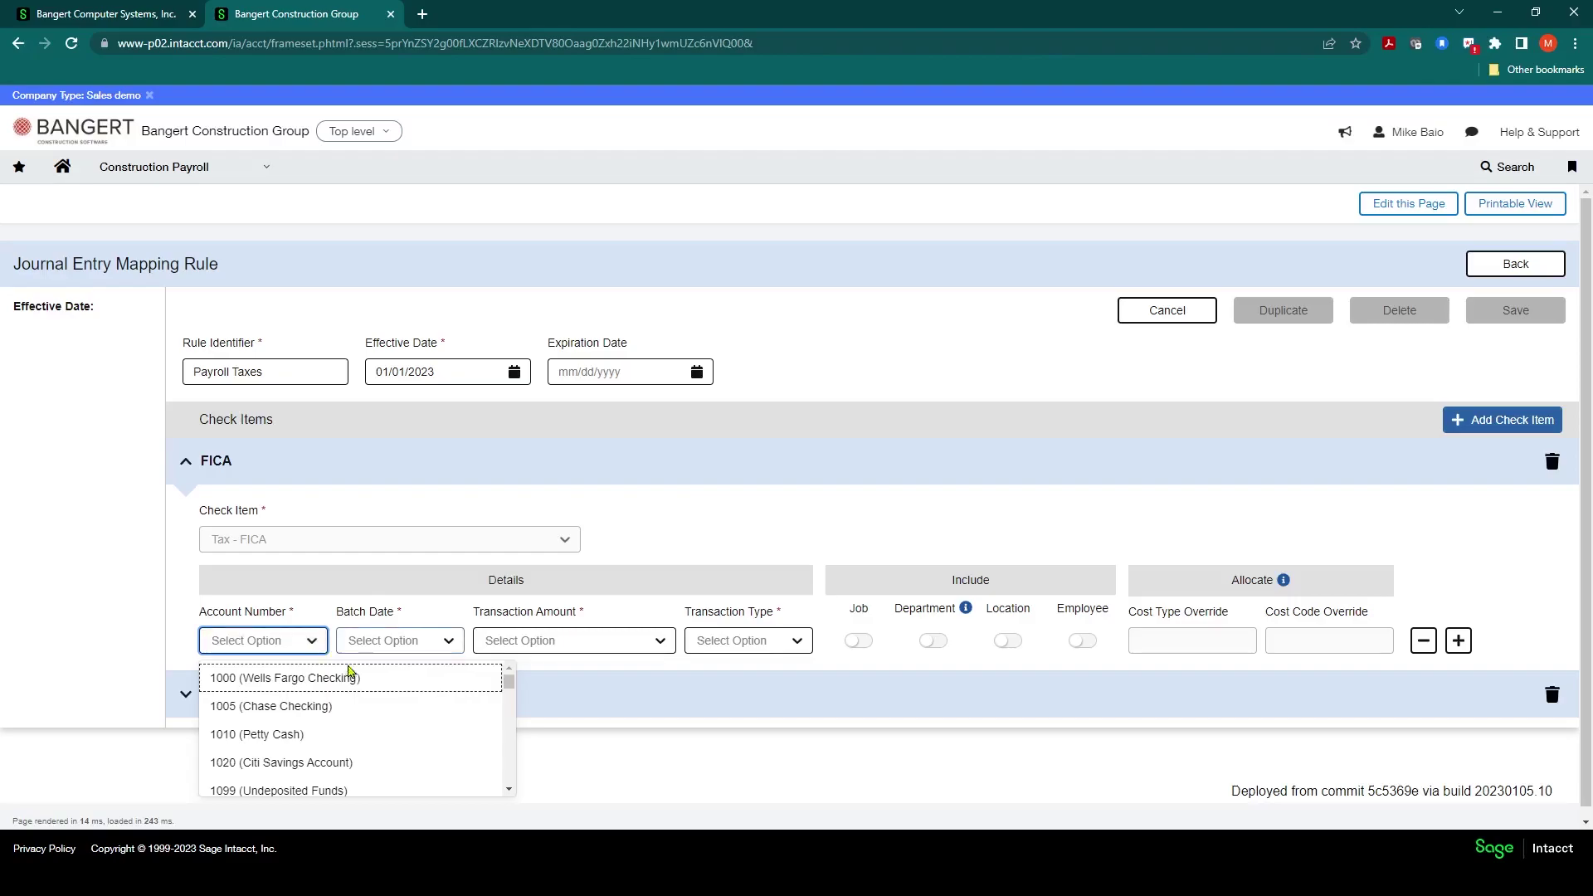
scroll(338, 697, down, 1)
text(2)
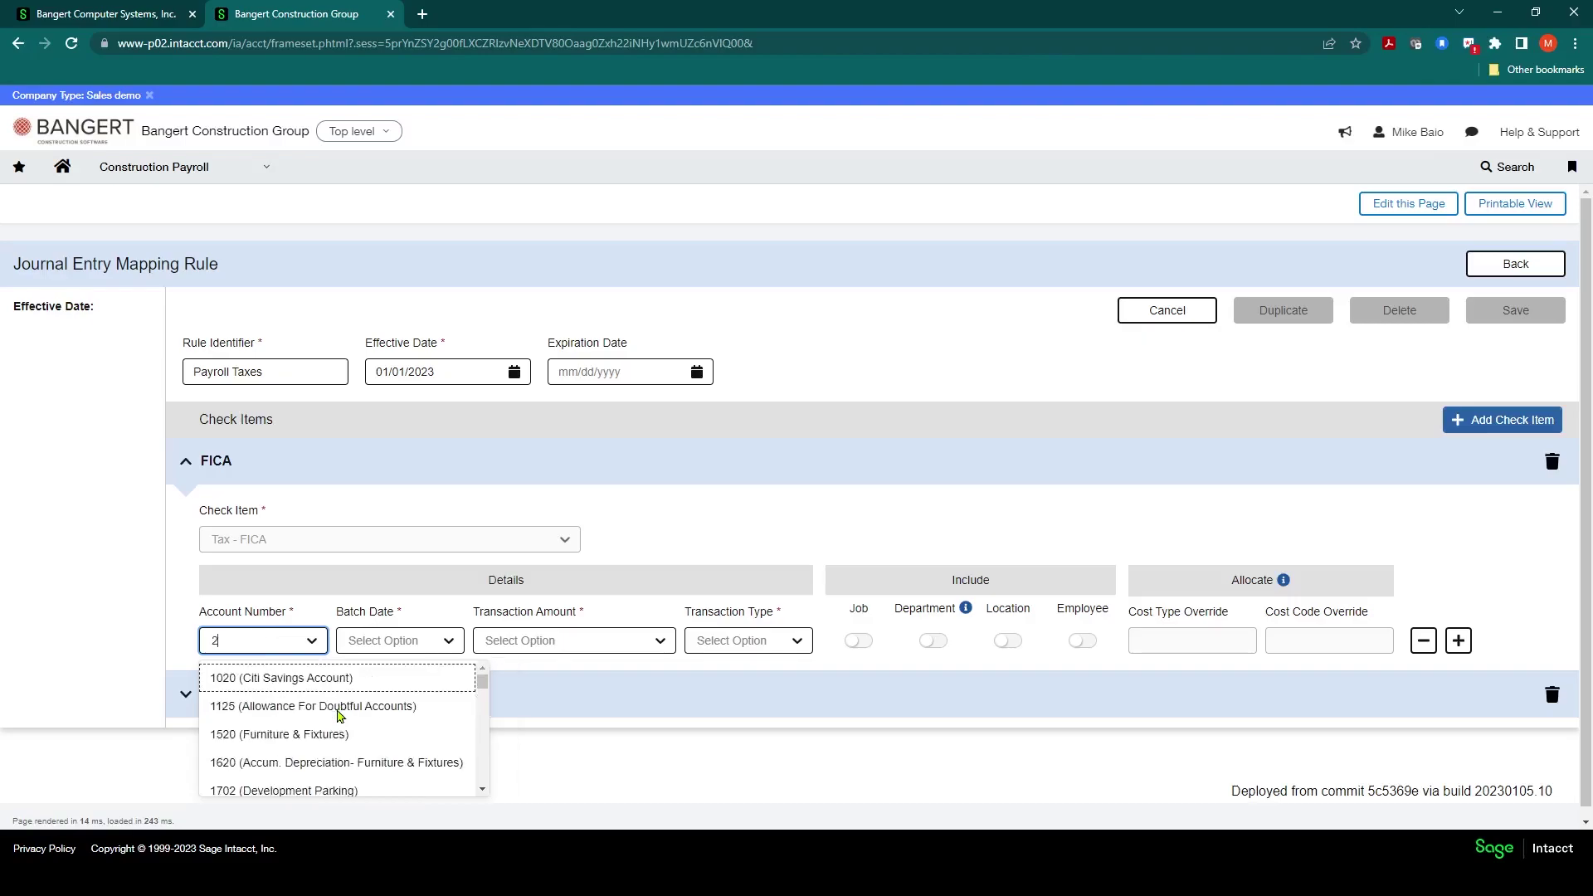
scroll(337, 714, down, 10)
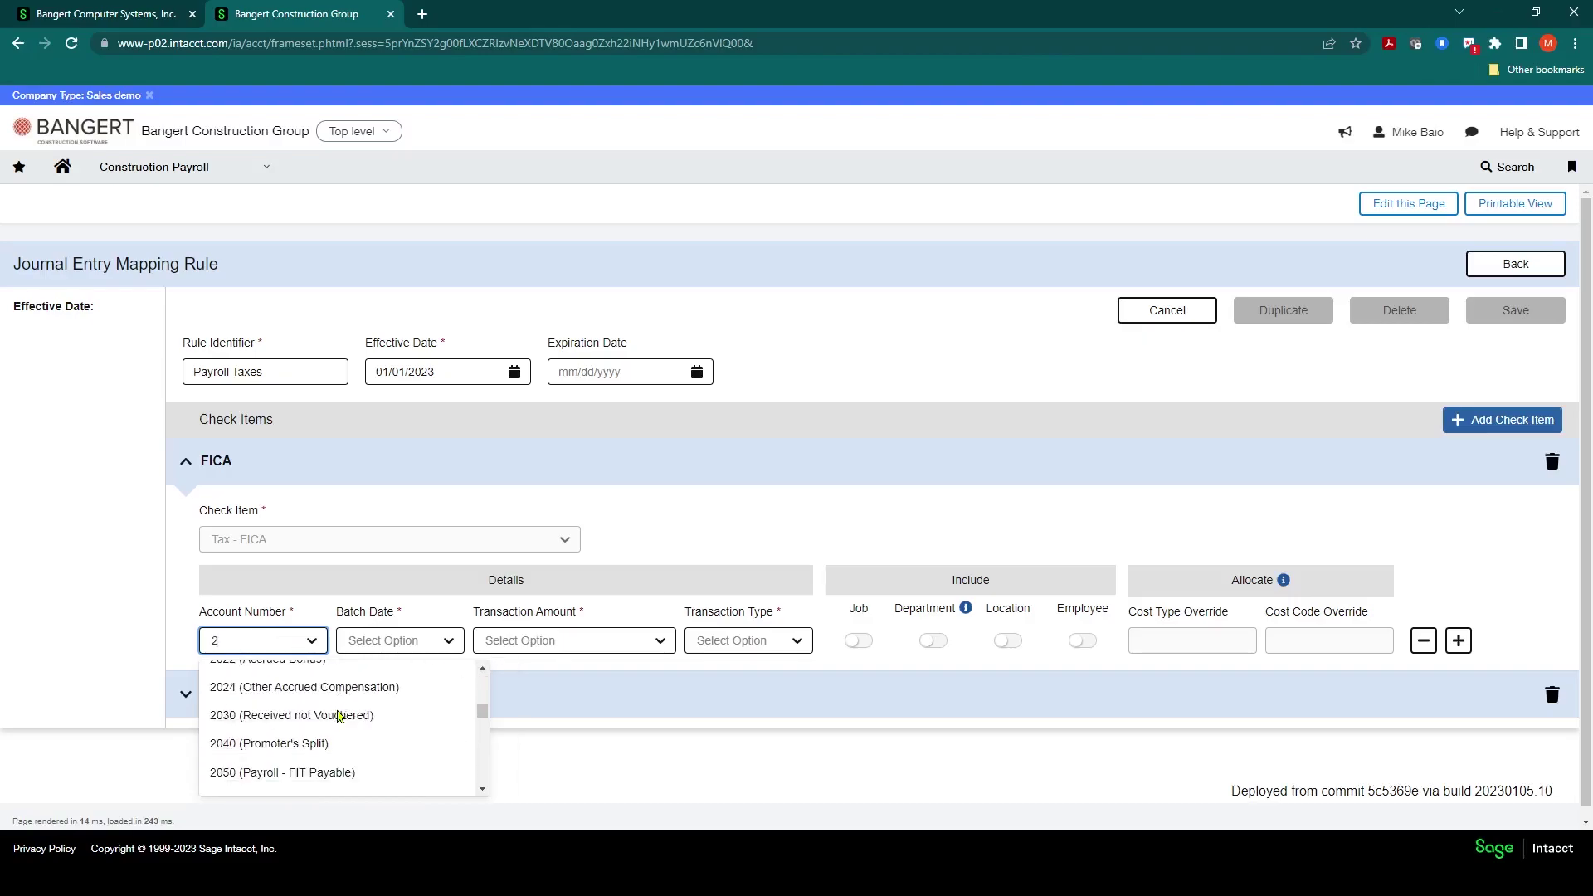
scroll(332, 713, up, 3)
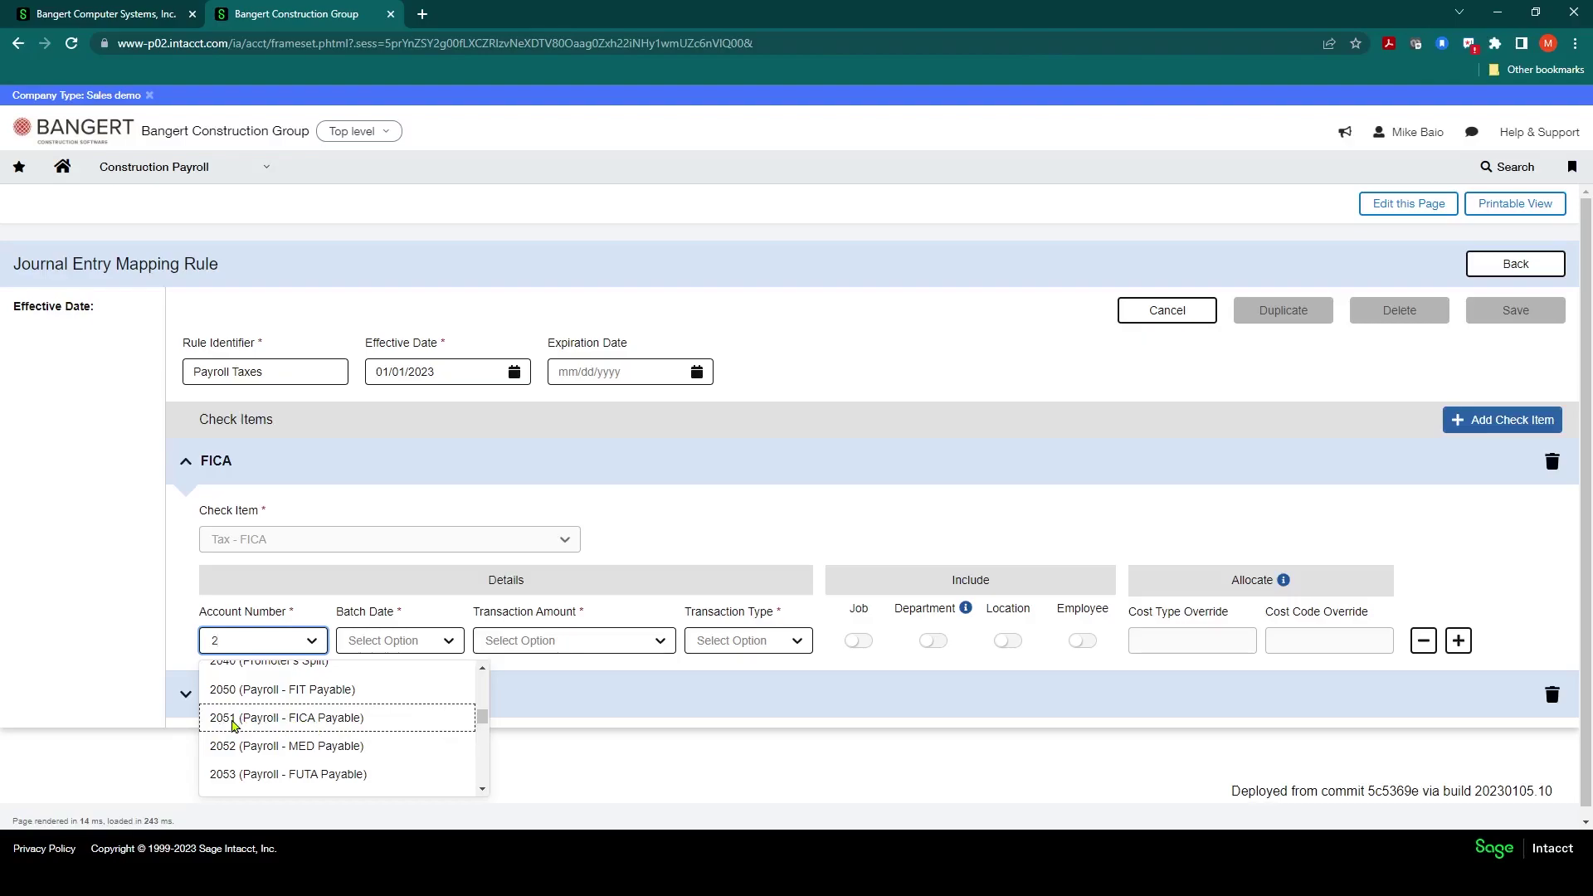
click(233, 722)
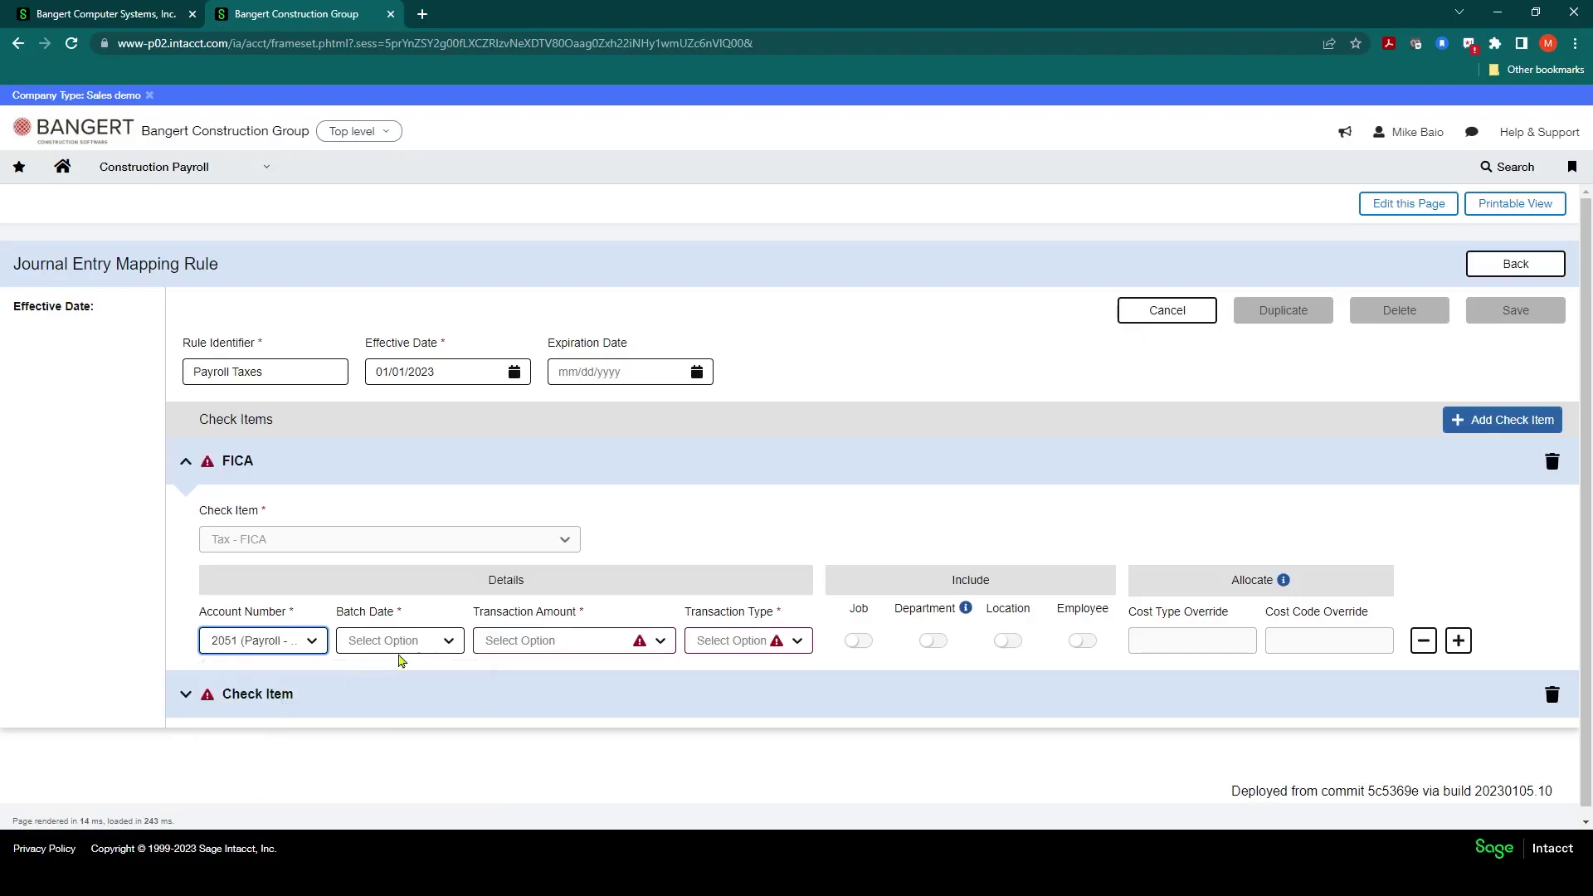
click(424, 642)
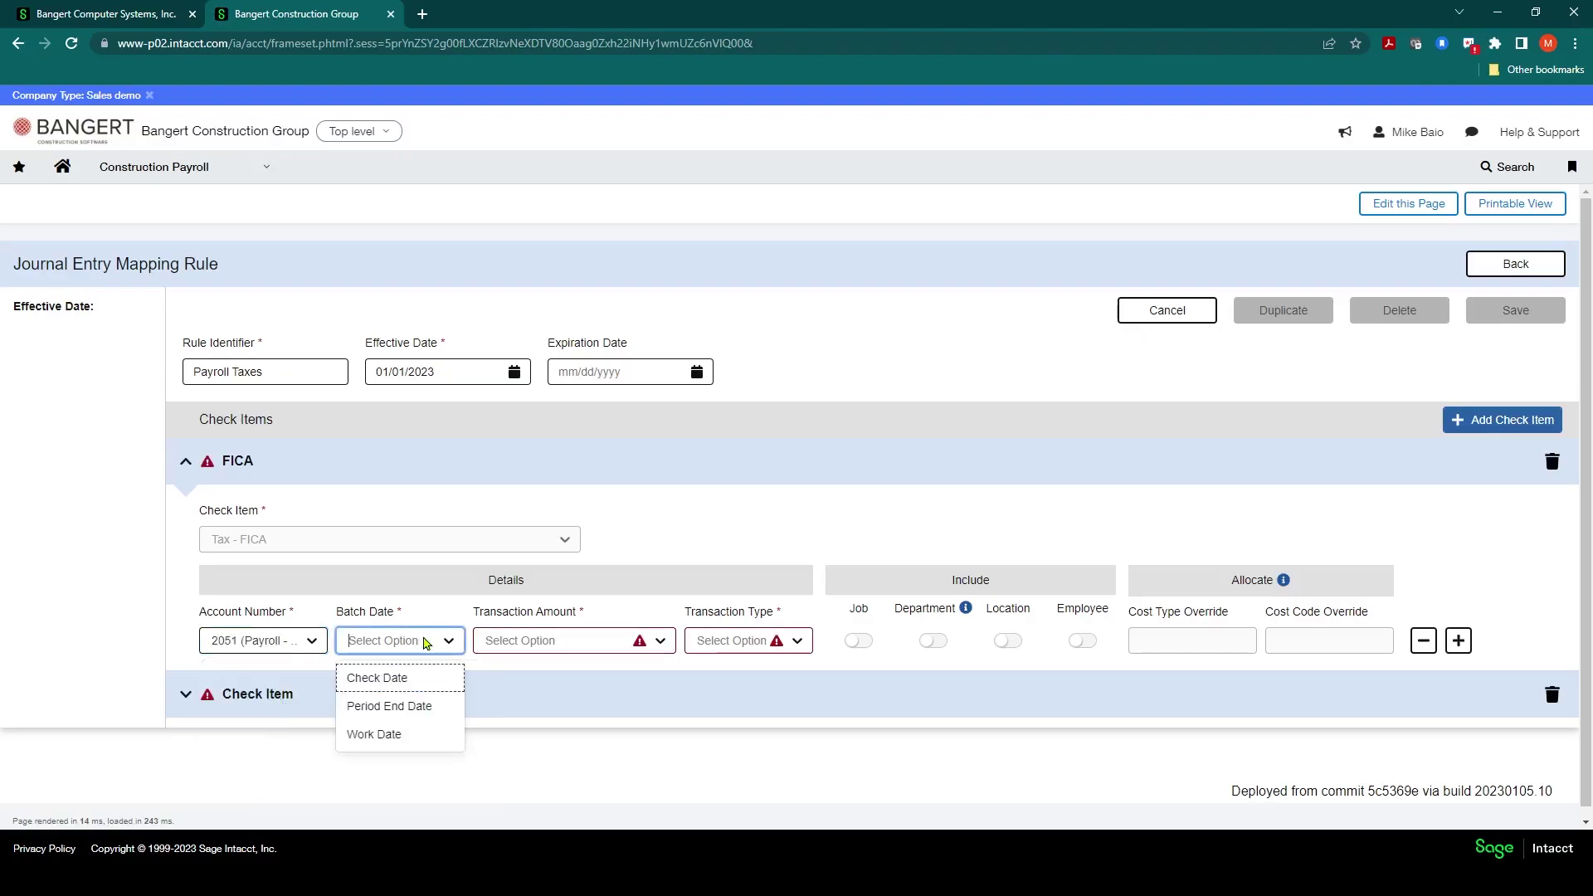
click(387, 680)
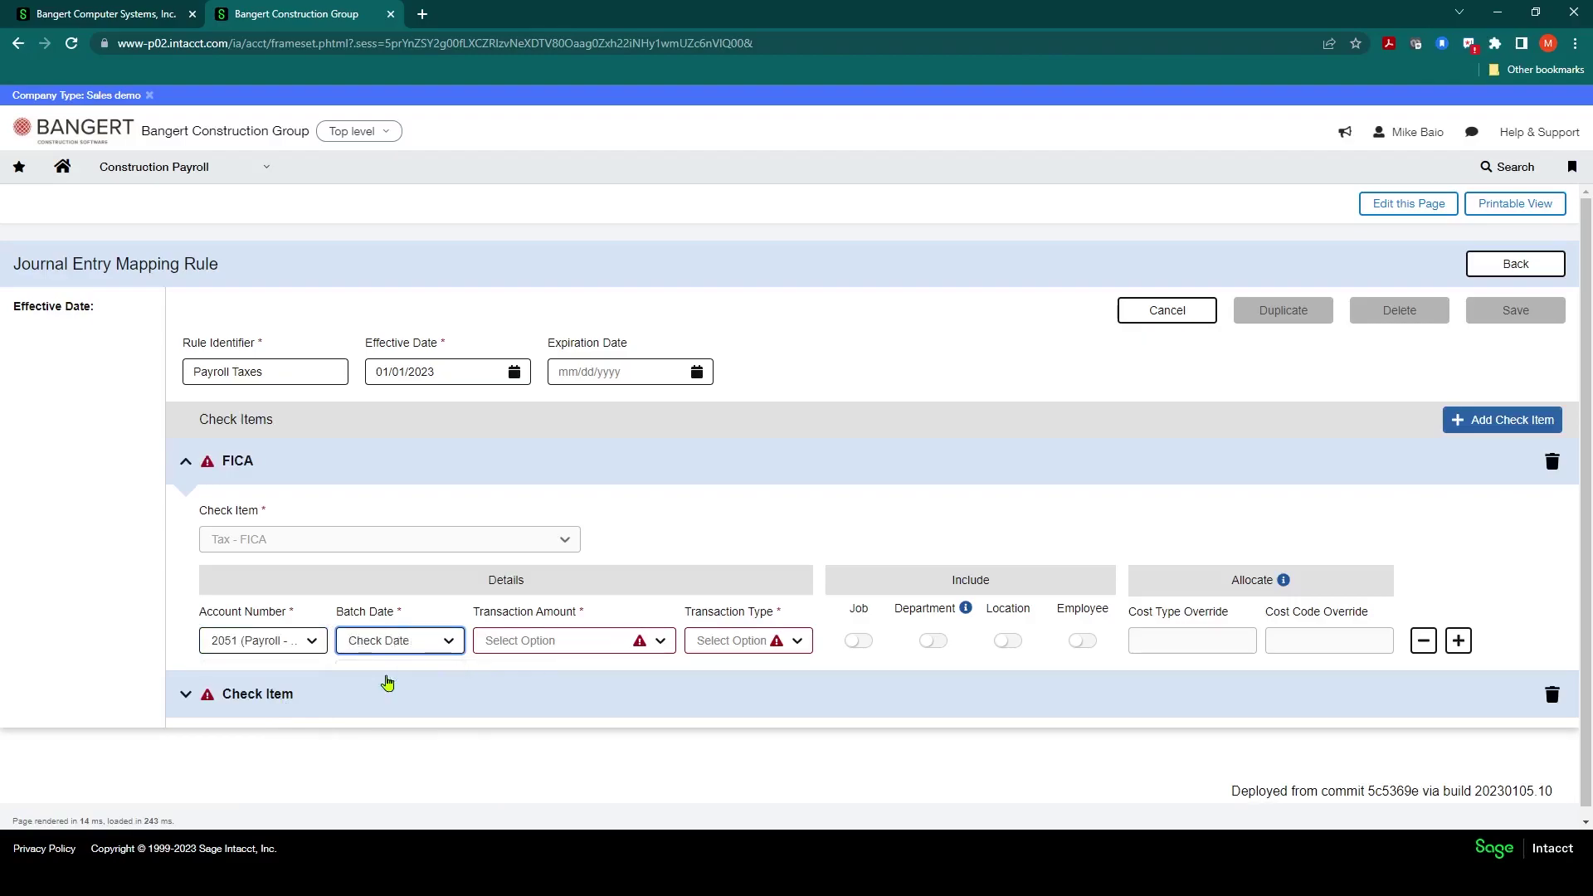
- Set the first FICA line to Employee Amount with transaction type Credit, and include the Employee dimension
click(662, 643)
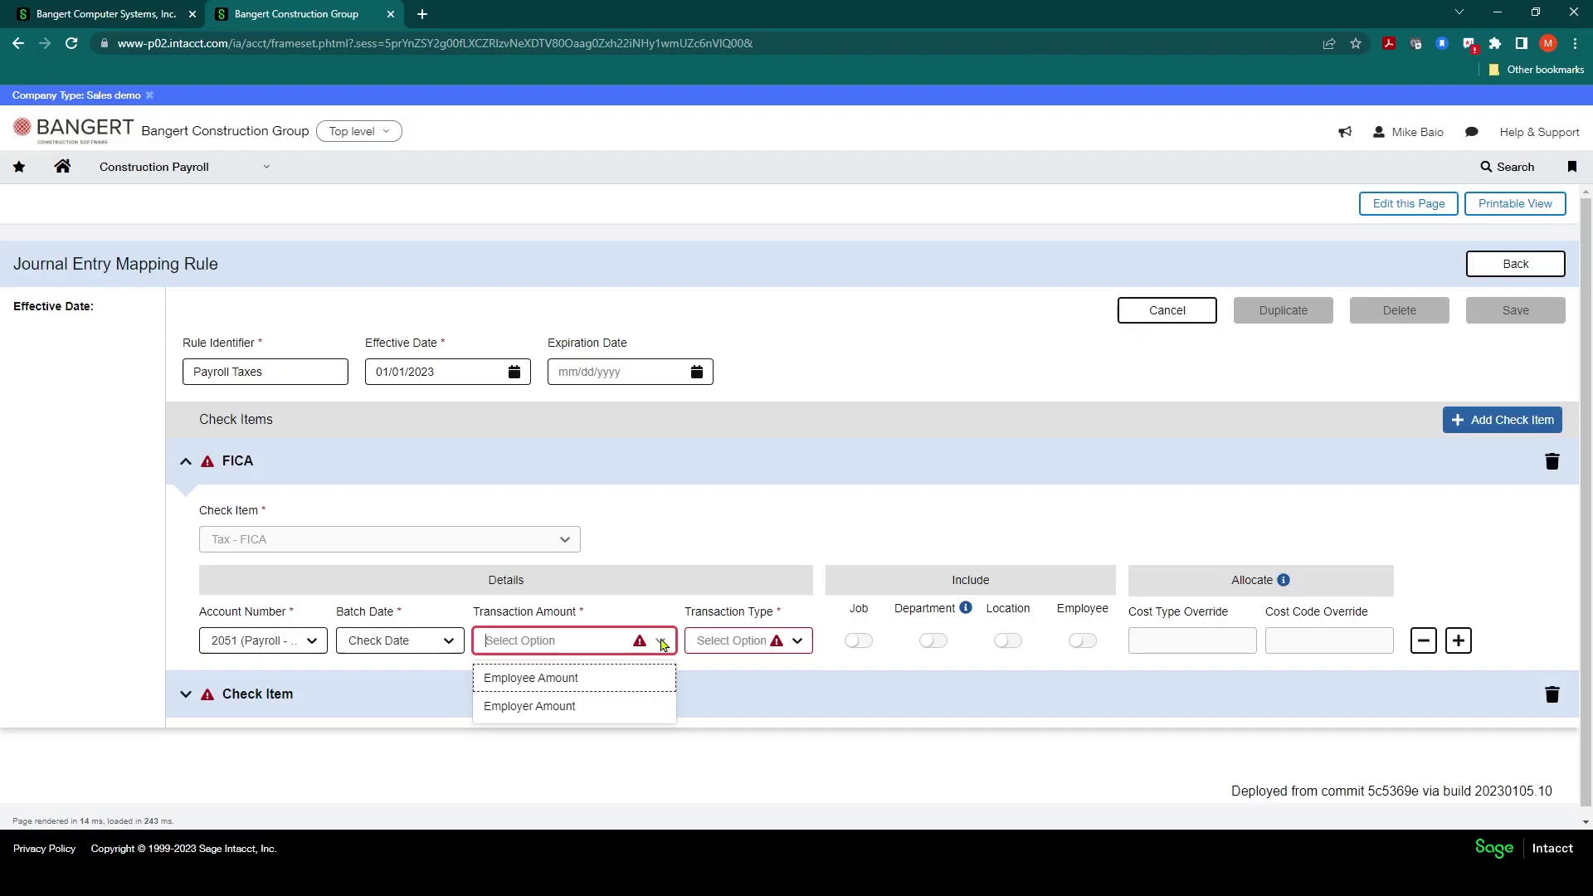
click(540, 678)
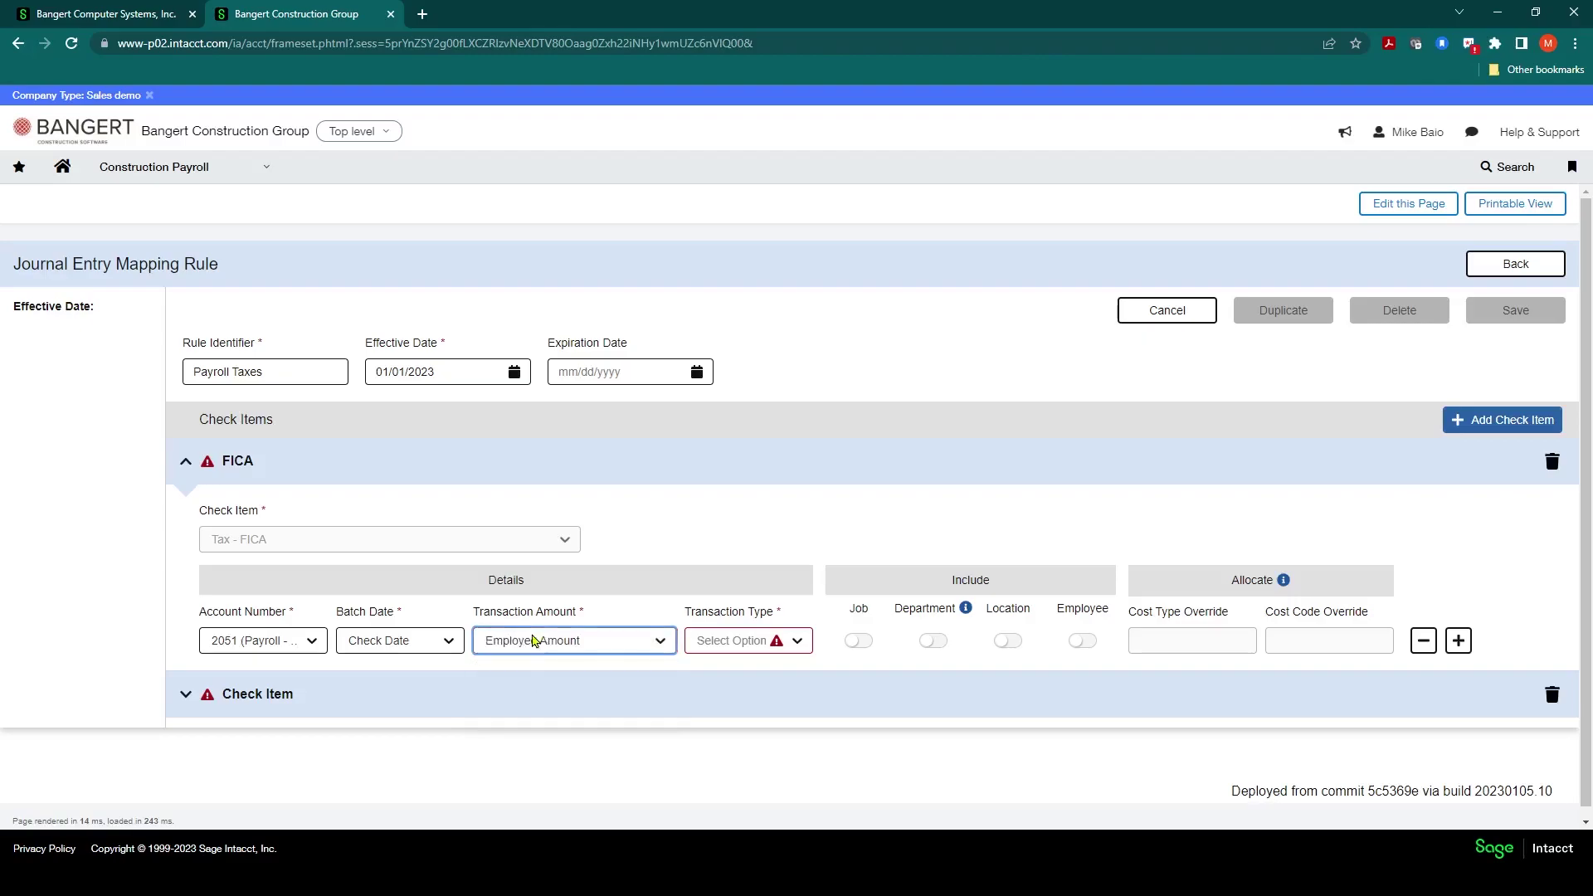
click(798, 643)
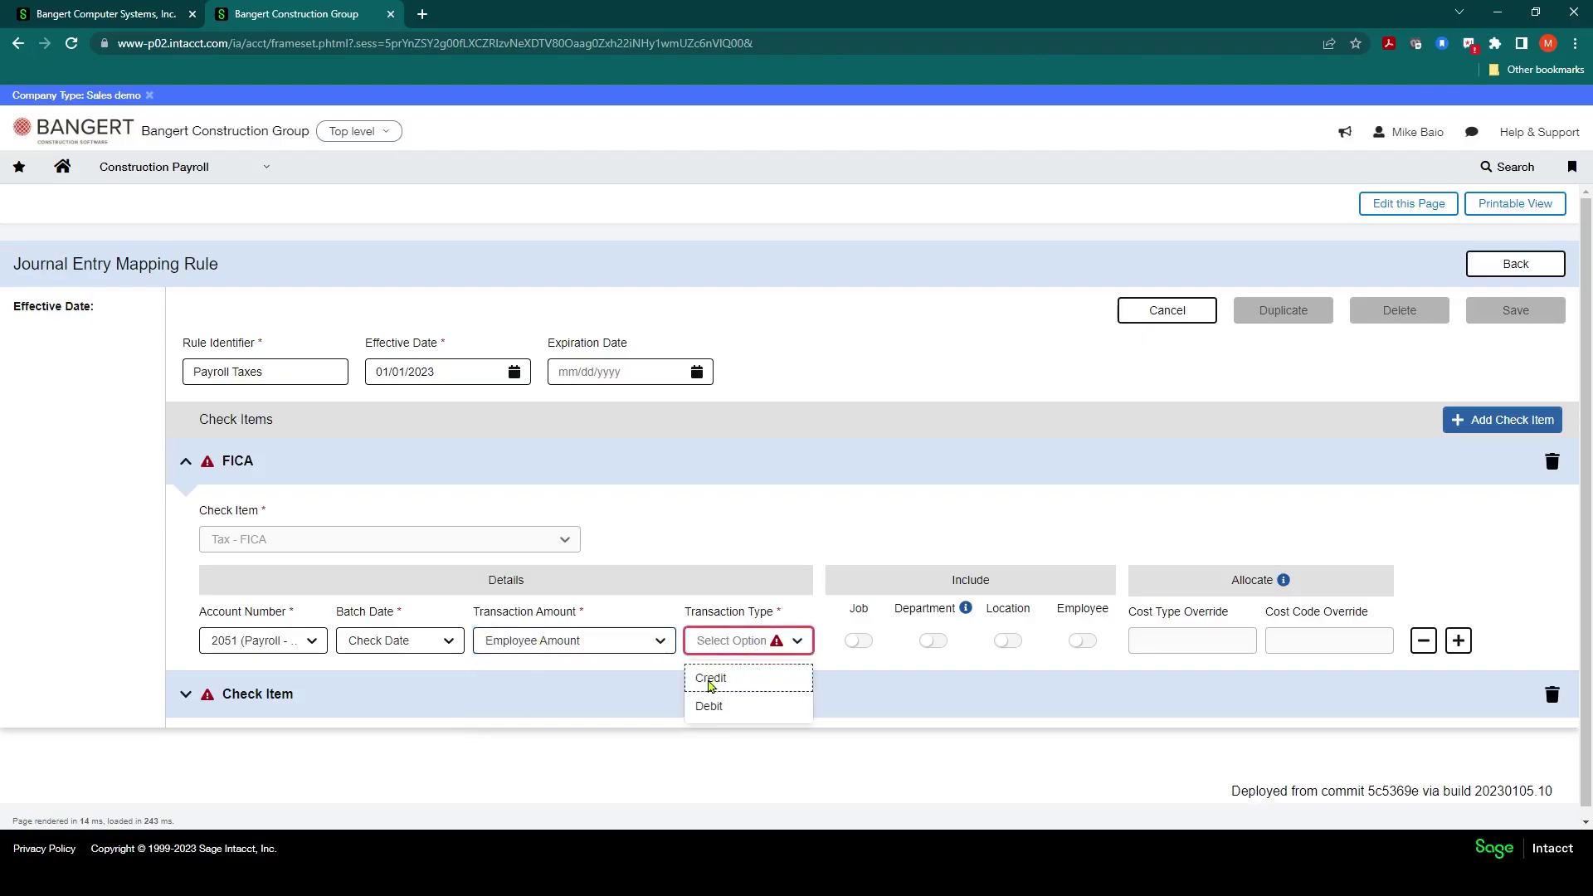
click(710, 678)
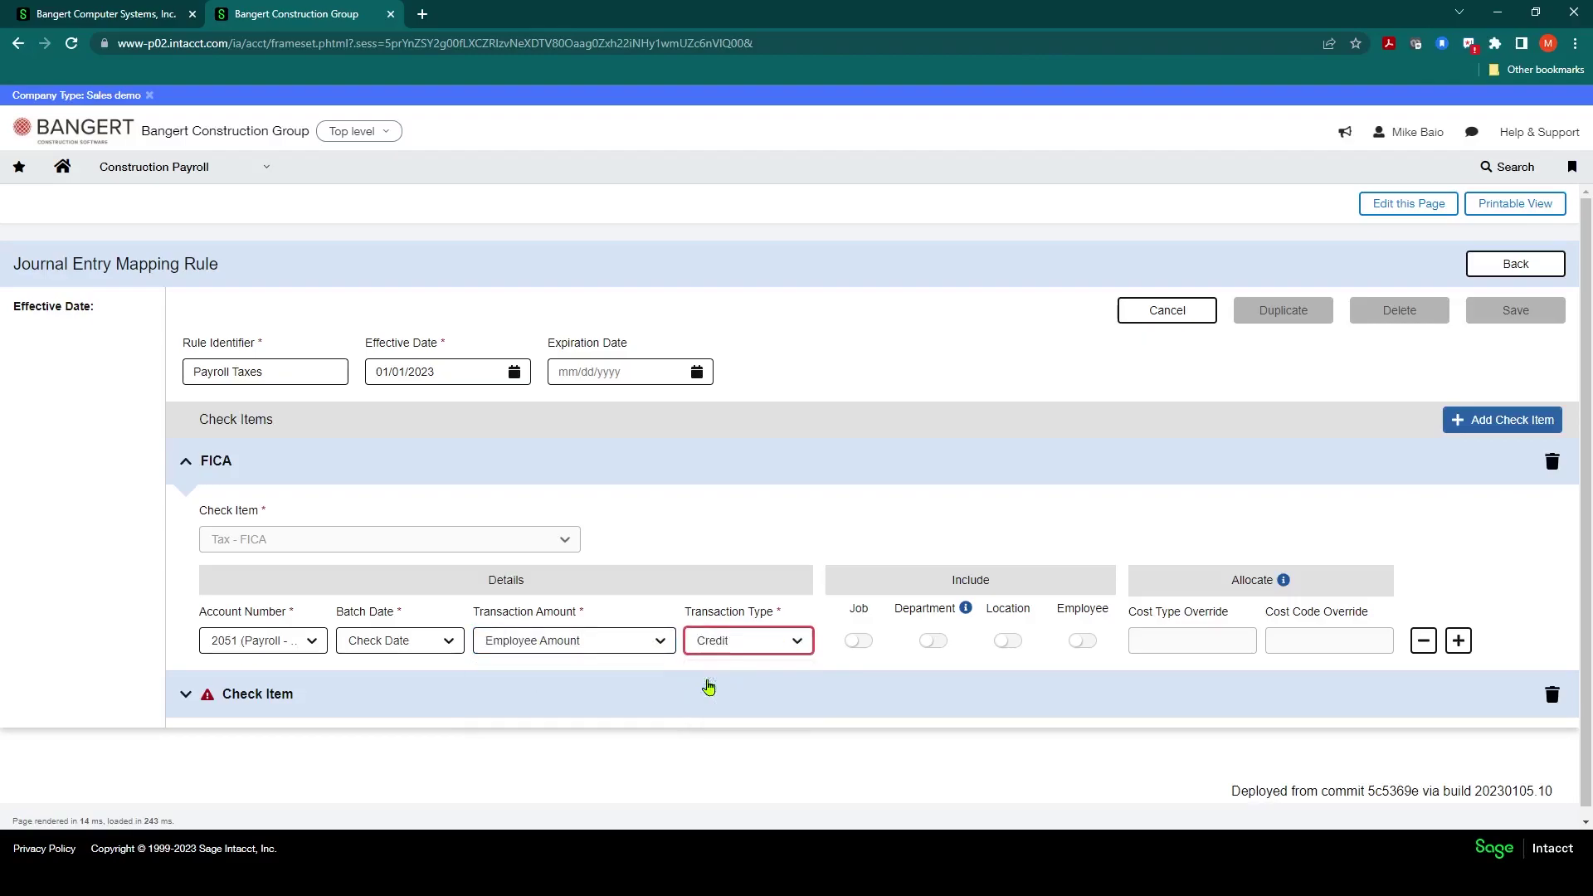
click(1083, 642)
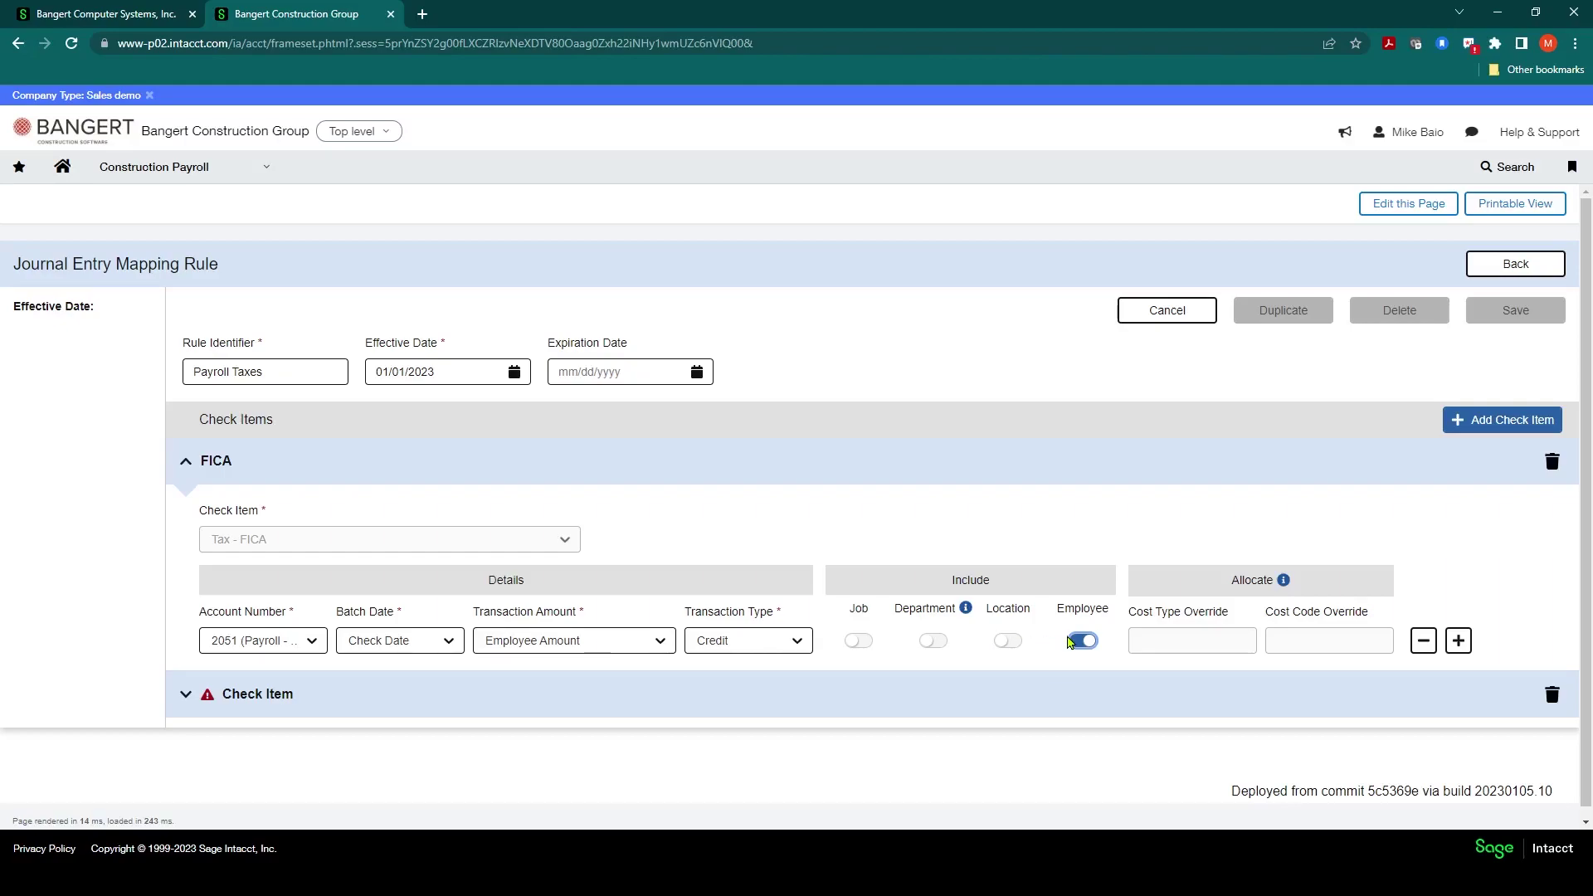
- Add a second FICA line debiting the Employee Amount to account 2014 (Accrued Payroll Liability), with Check Date as batch date
click(1459, 642)
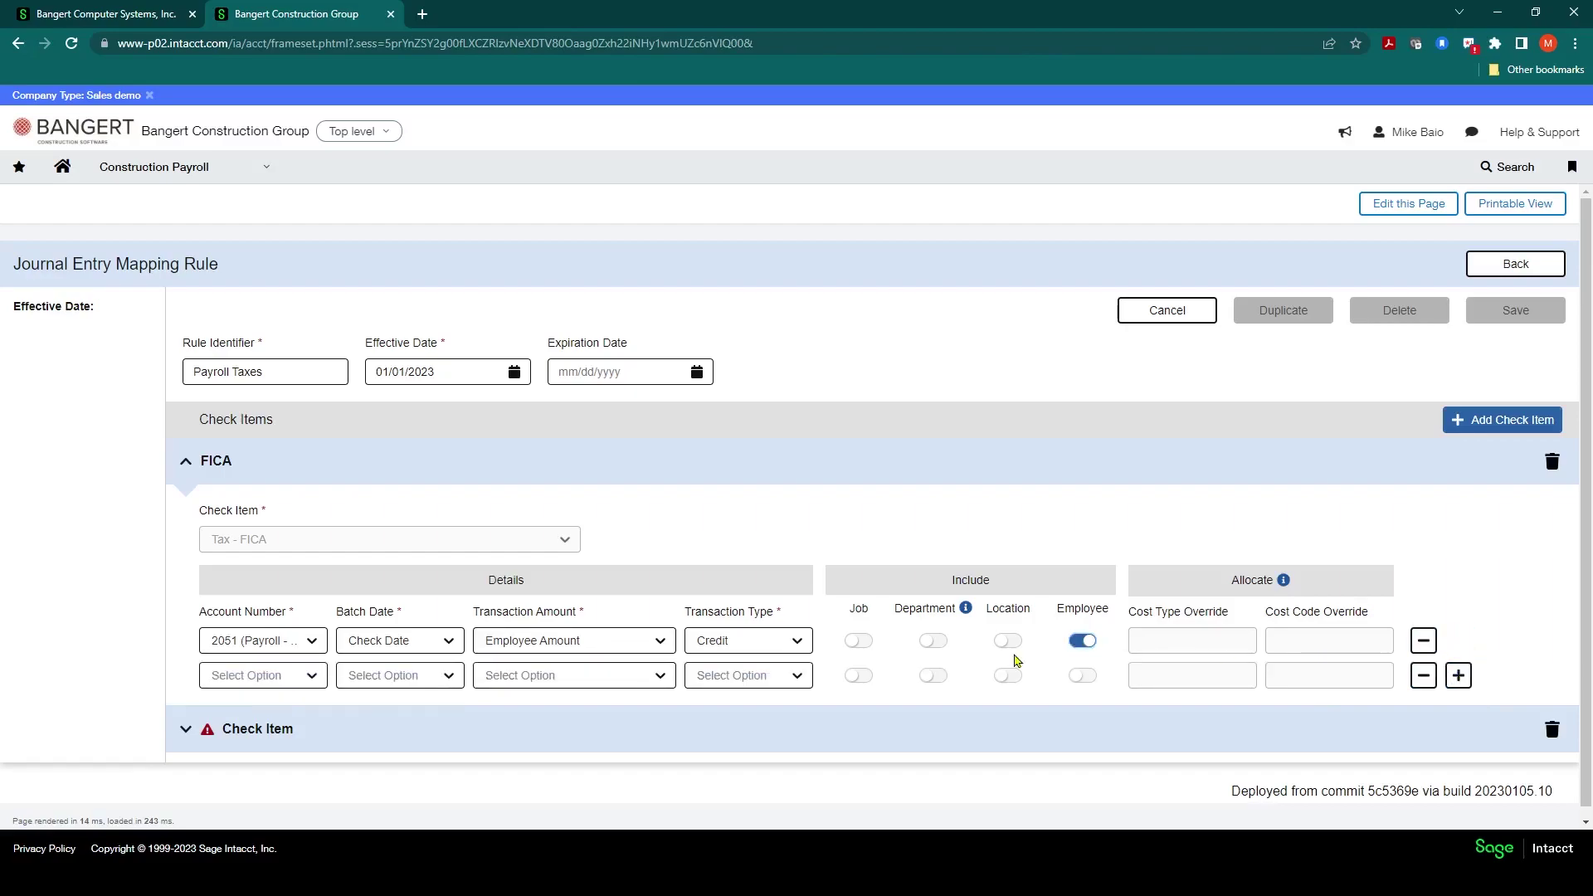
click(279, 679)
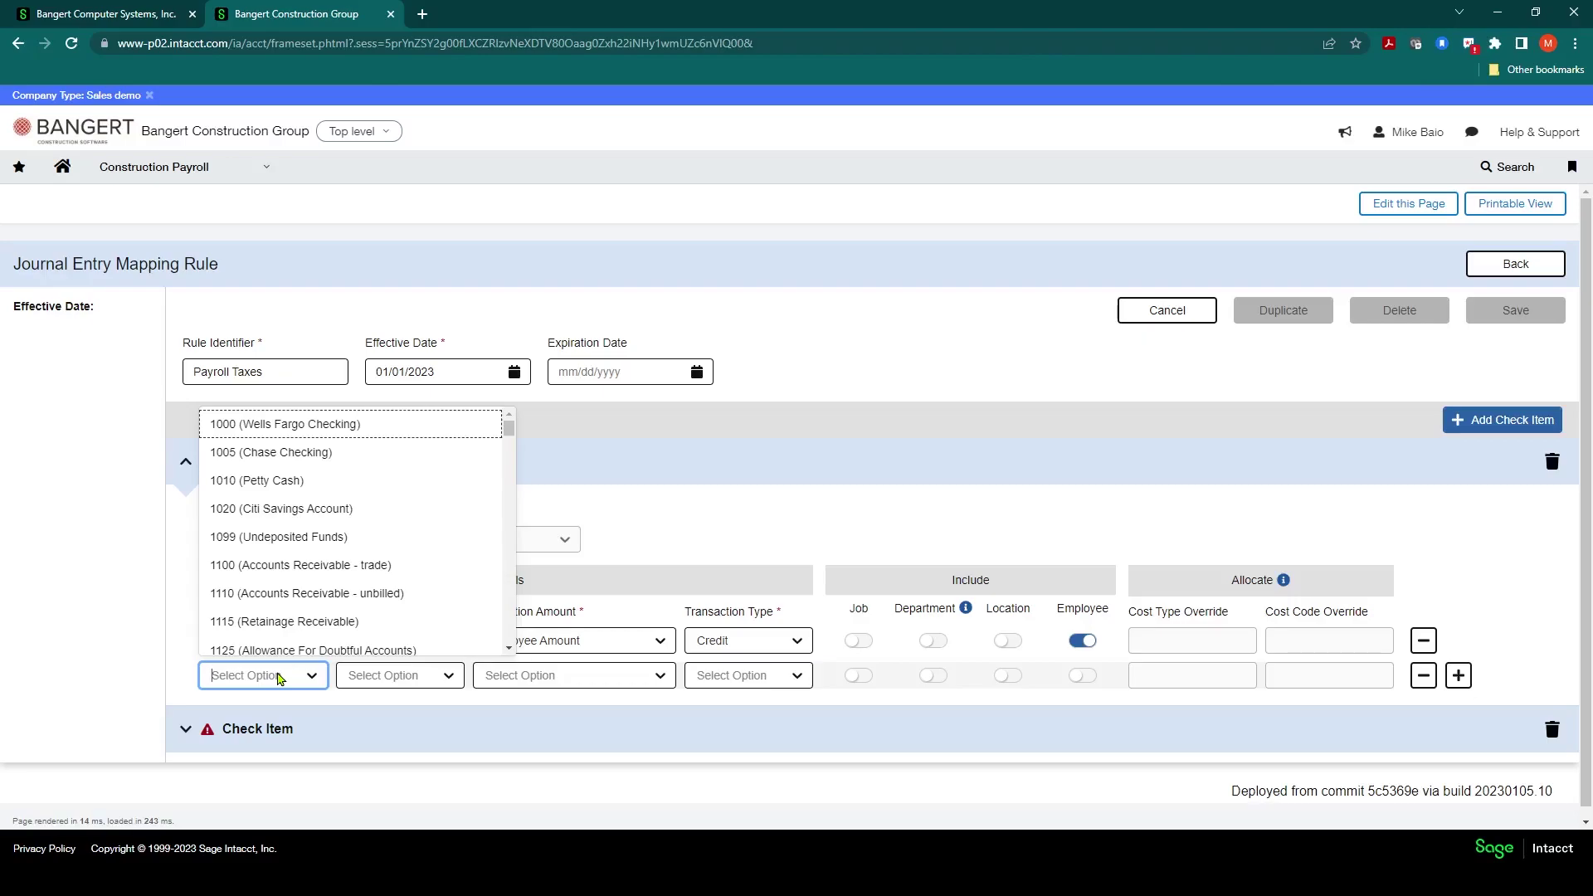
text(2014)
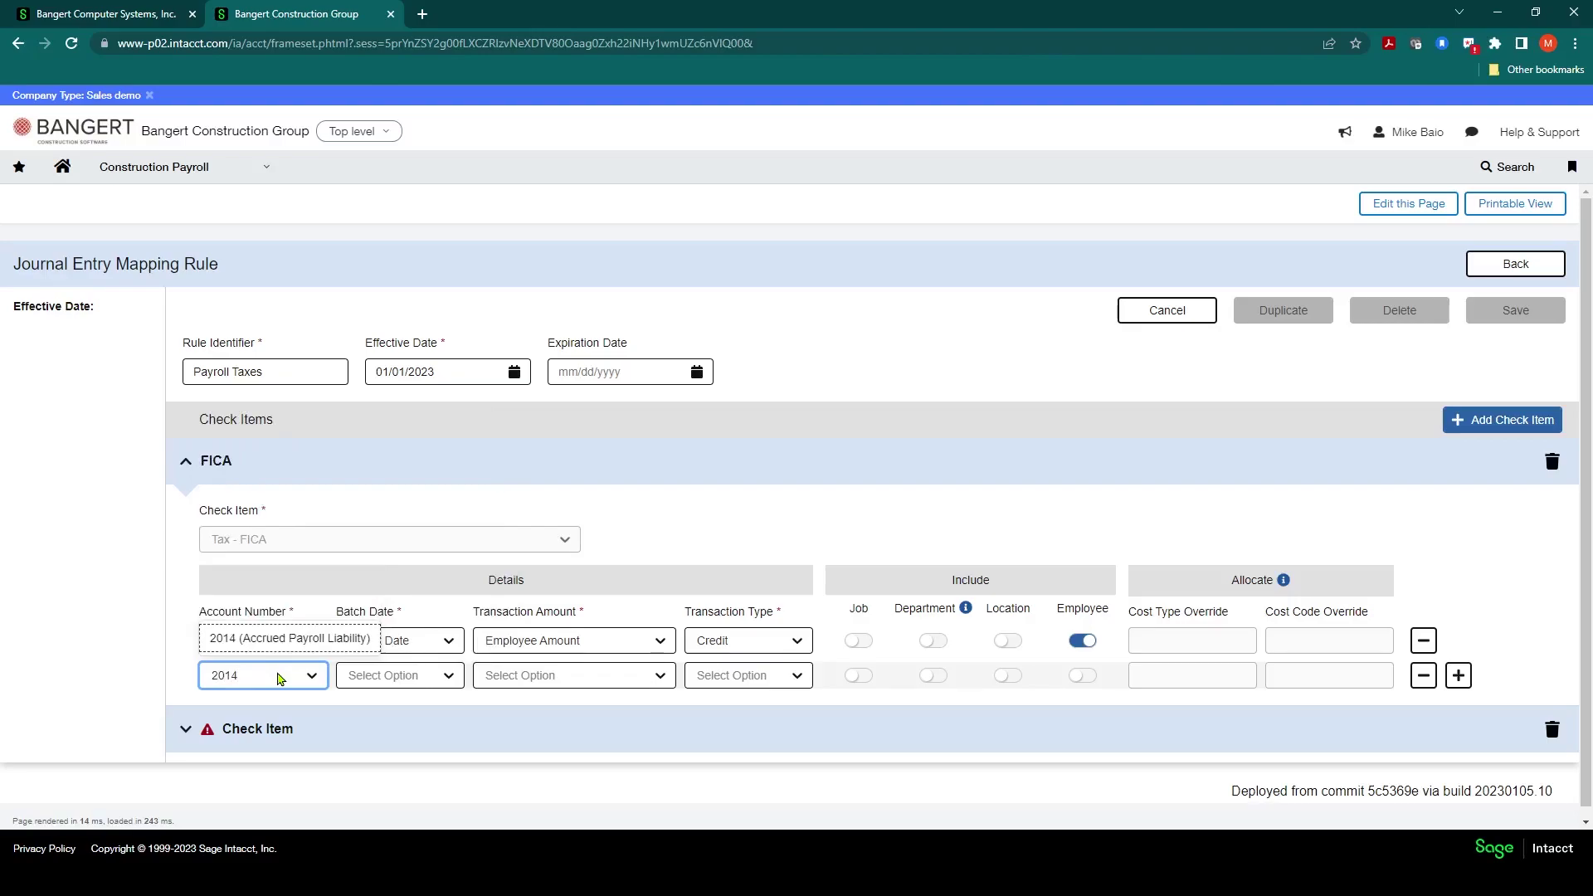
click(230, 646)
click(387, 676)
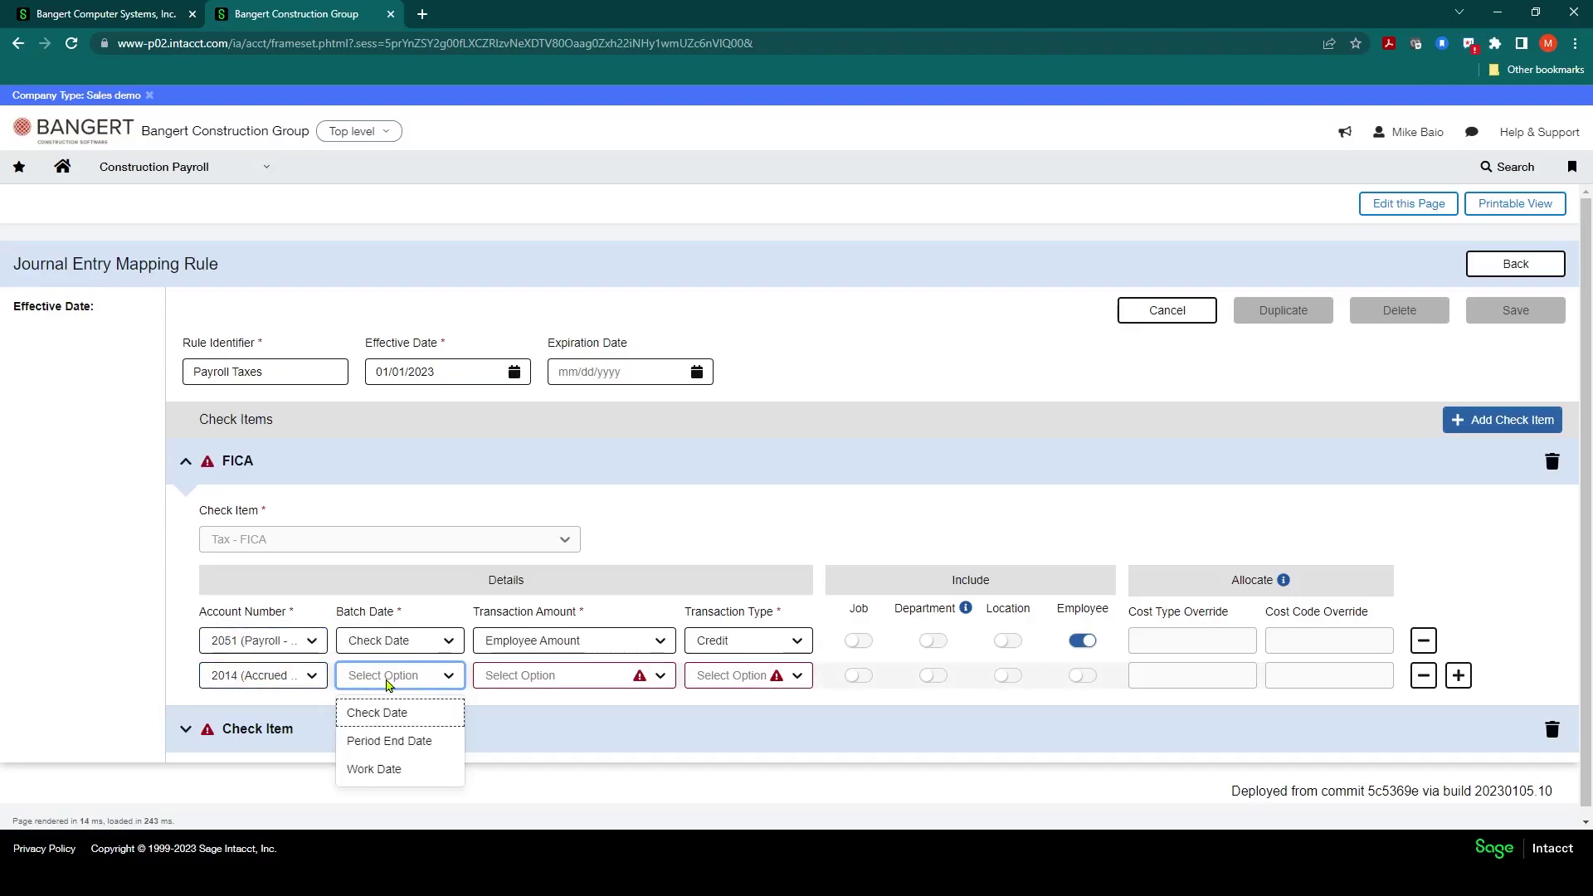
click(392, 712)
click(579, 679)
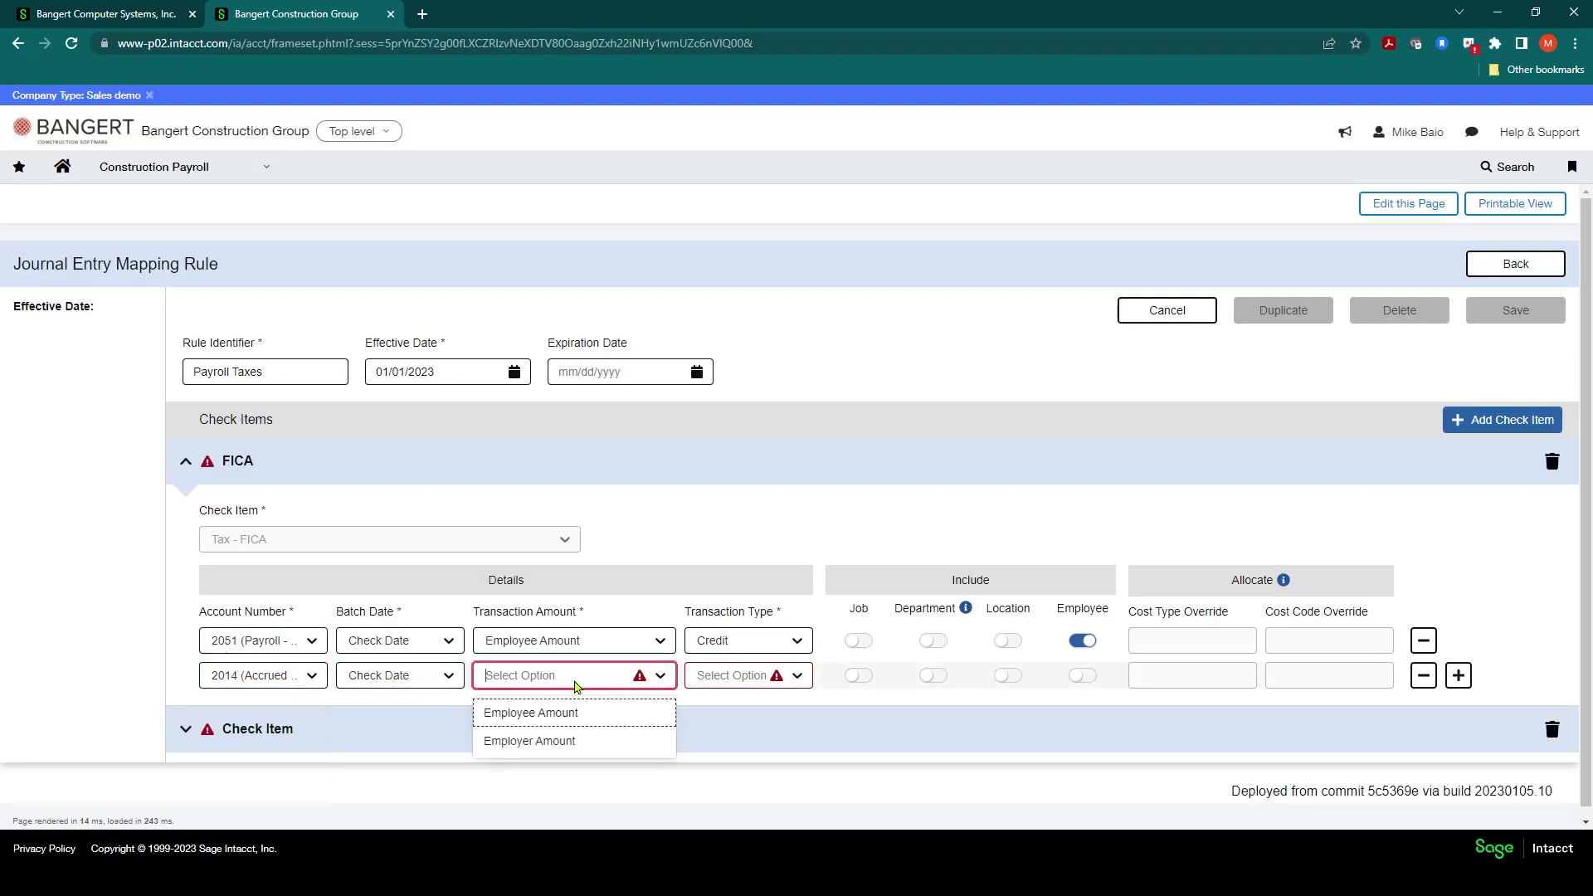
click(541, 713)
click(742, 677)
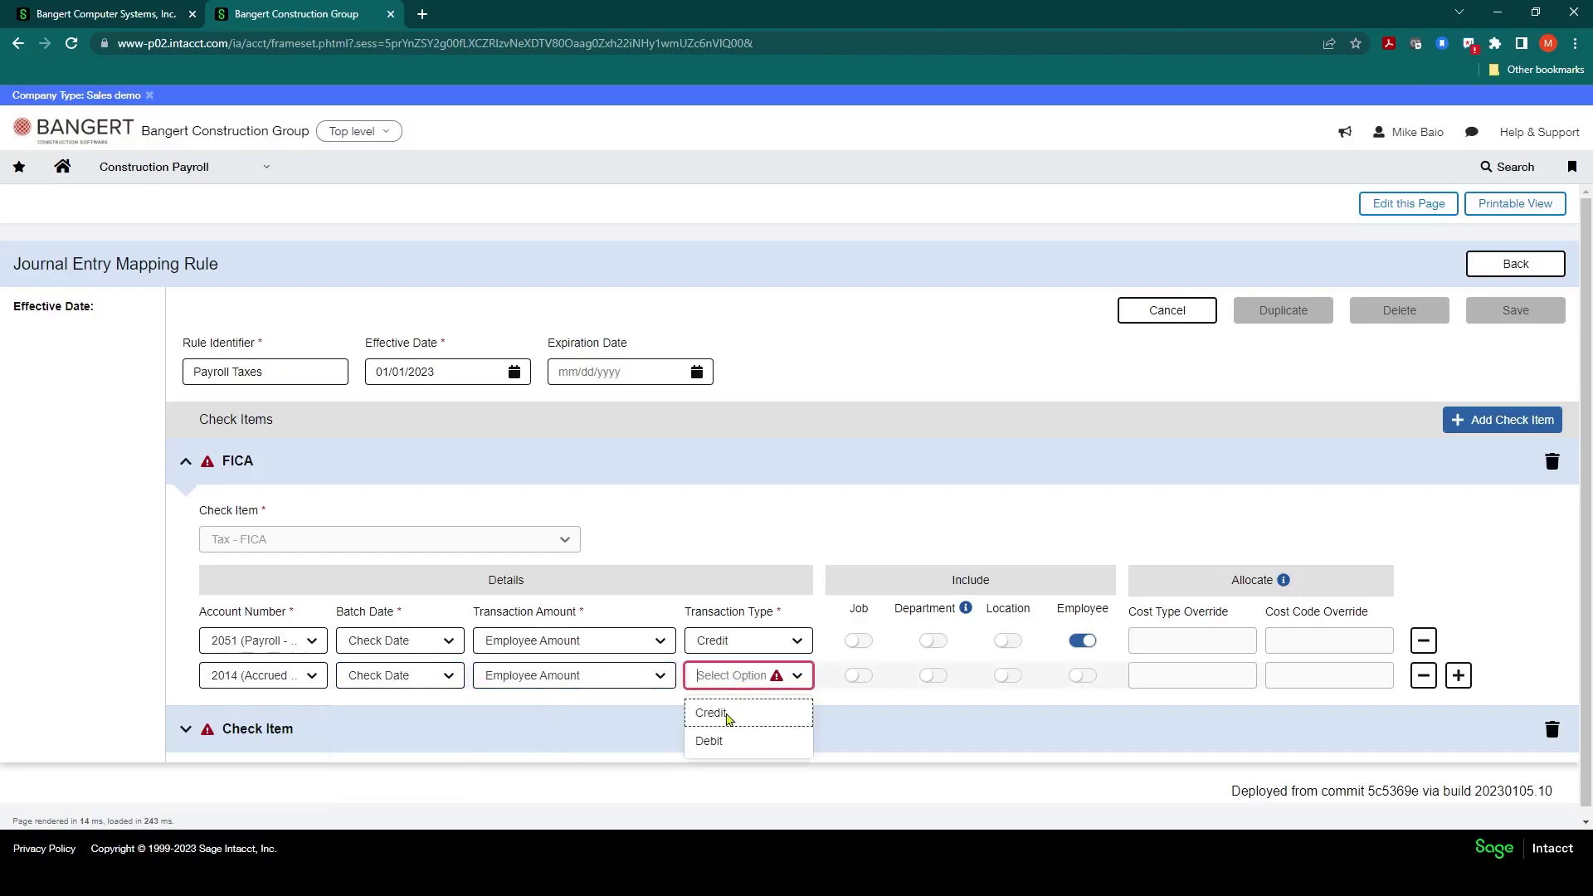
click(718, 742)
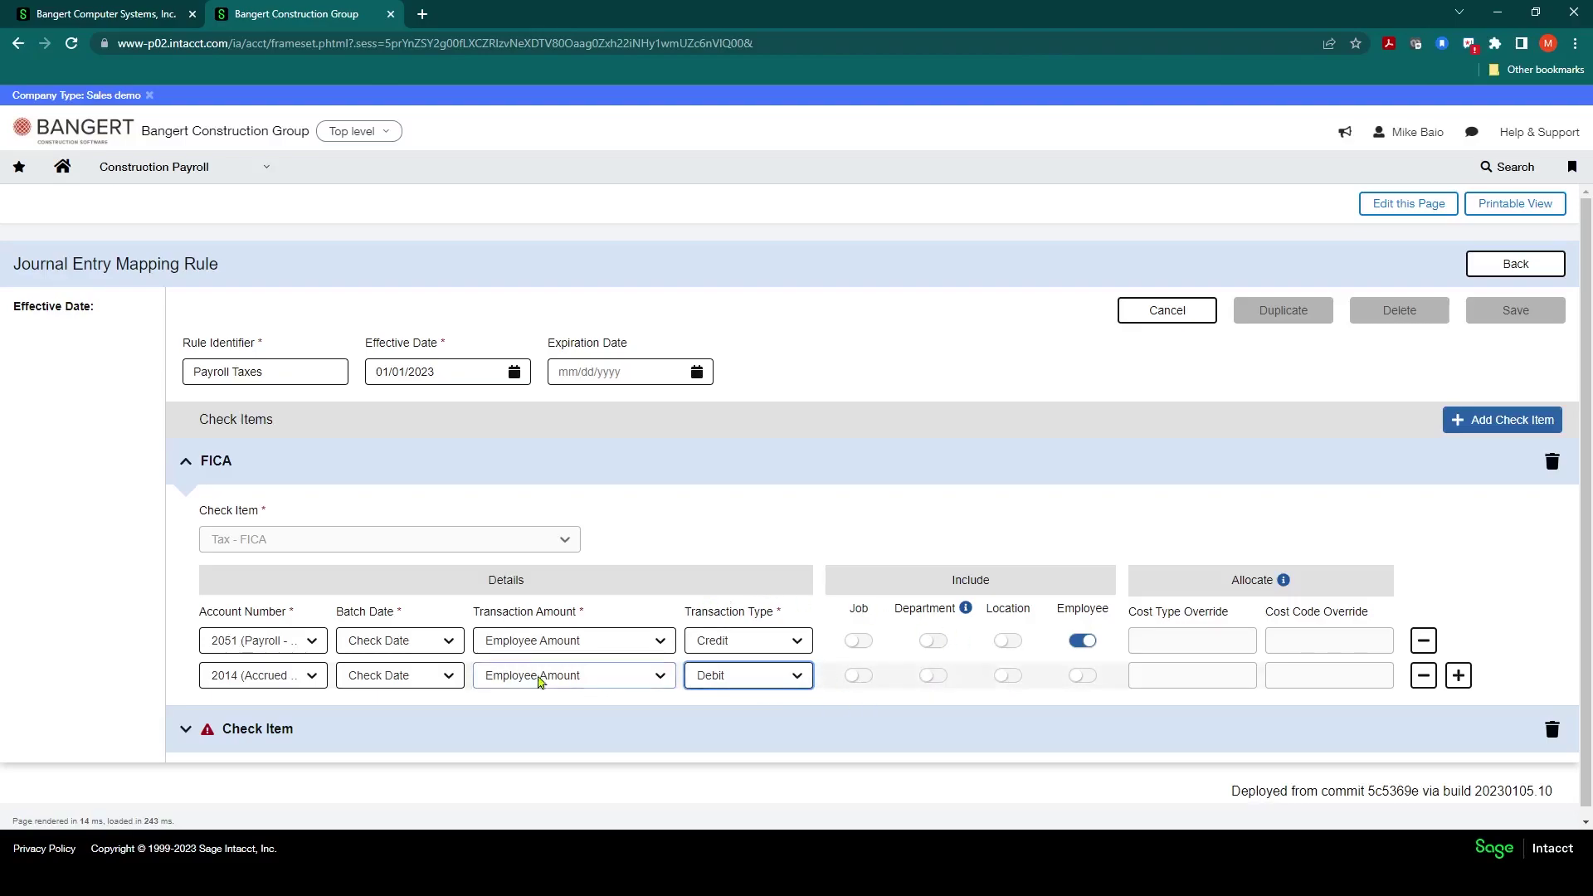
- Add a third FICA line using account 2051 (Payroll - FICA Payable), with Check Date as batch date
click(1457, 678)
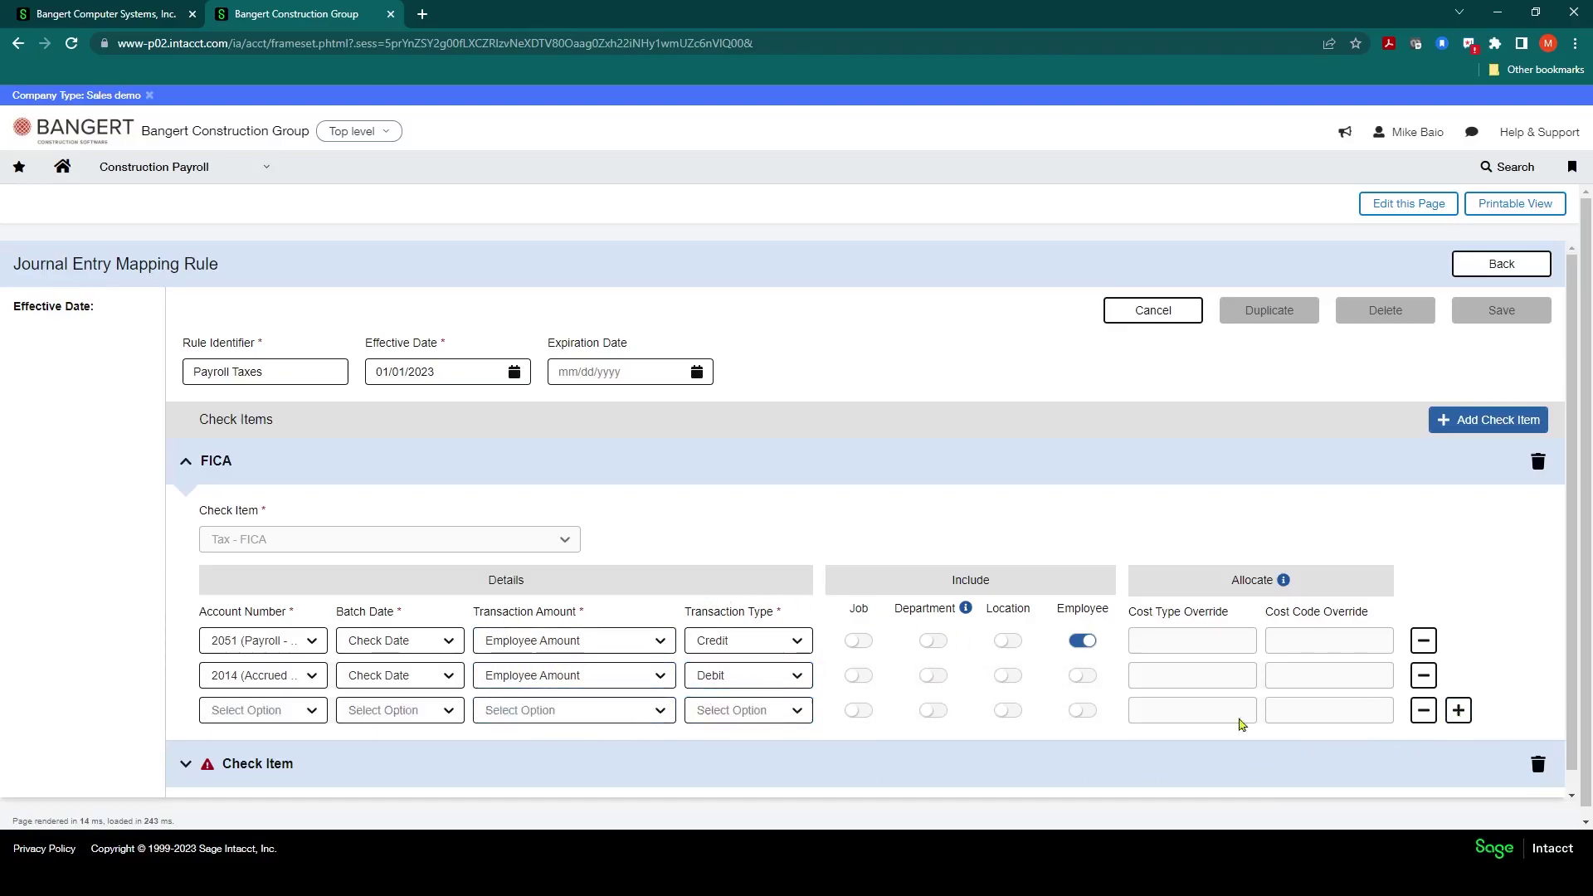
click(286, 710)
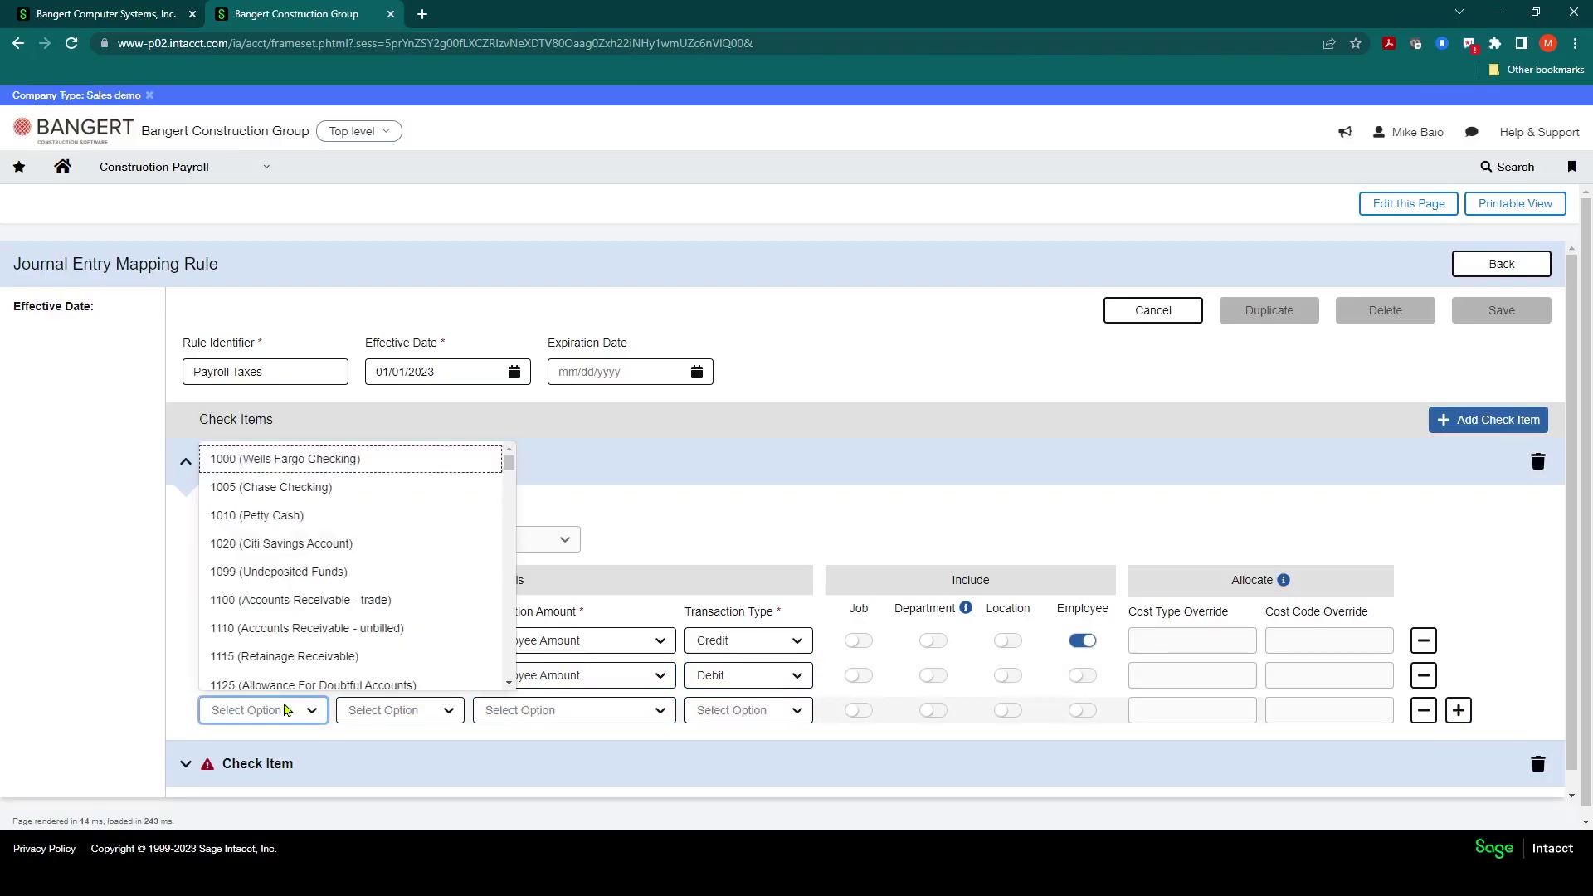
text(2051)
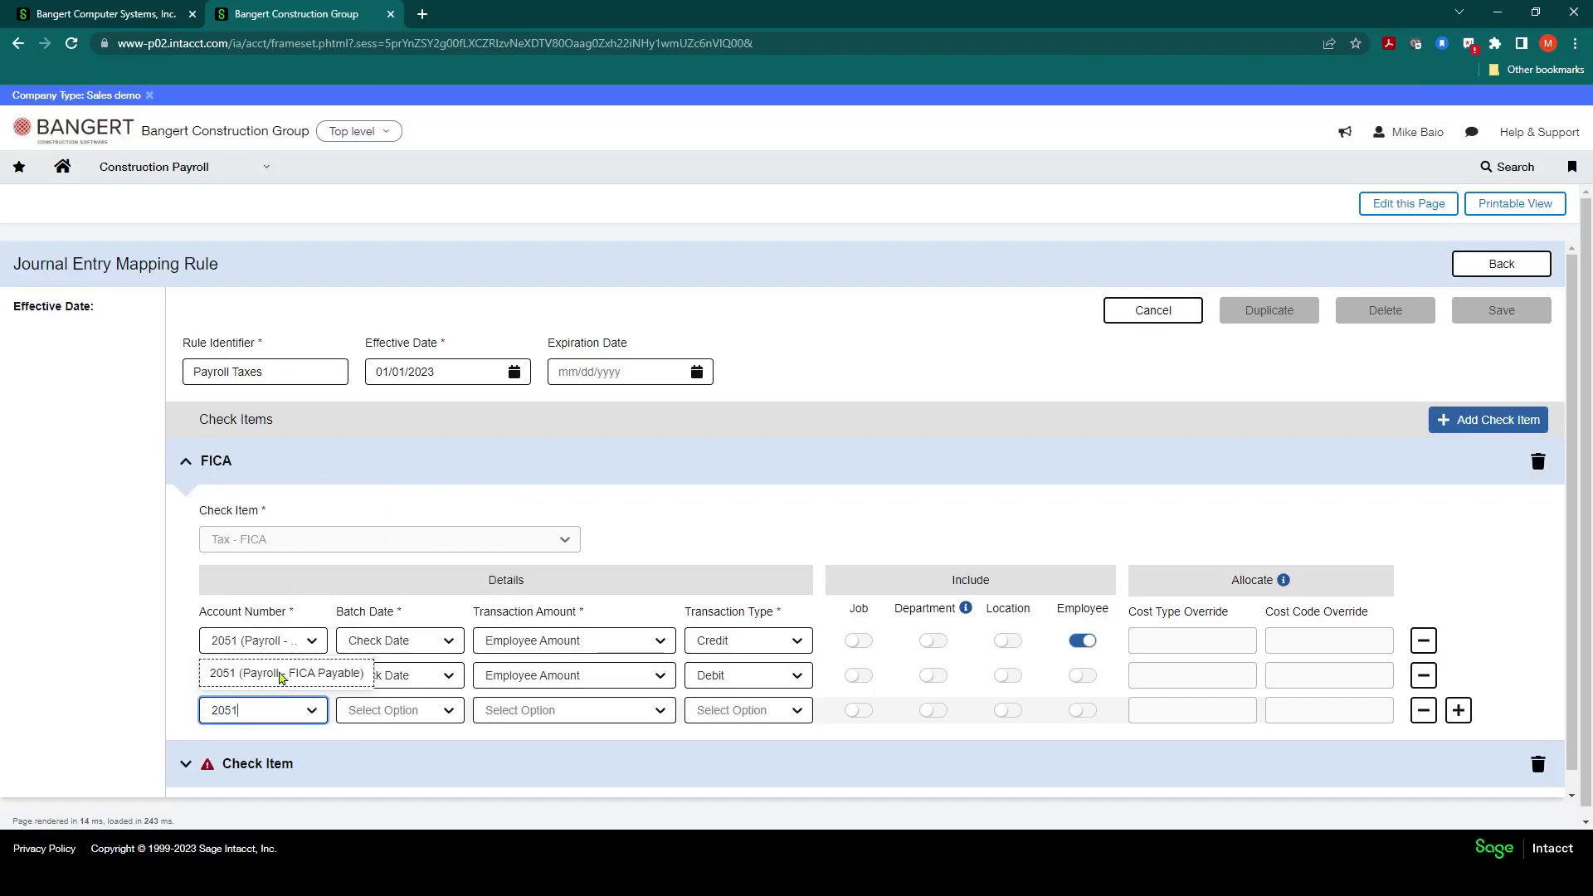
click(280, 674)
click(390, 711)
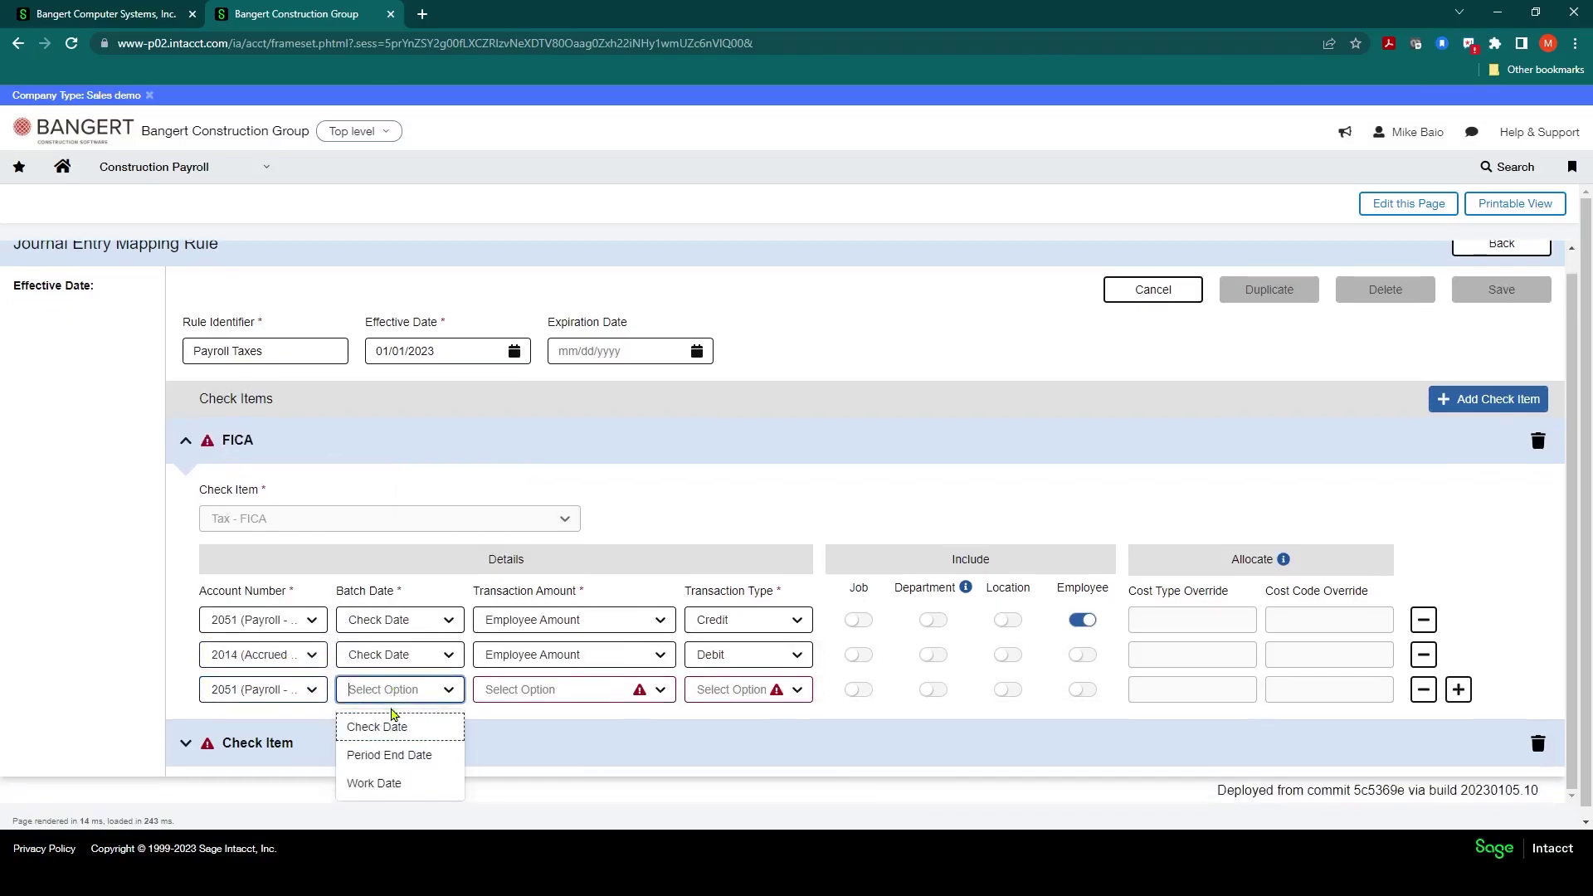
click(378, 732)
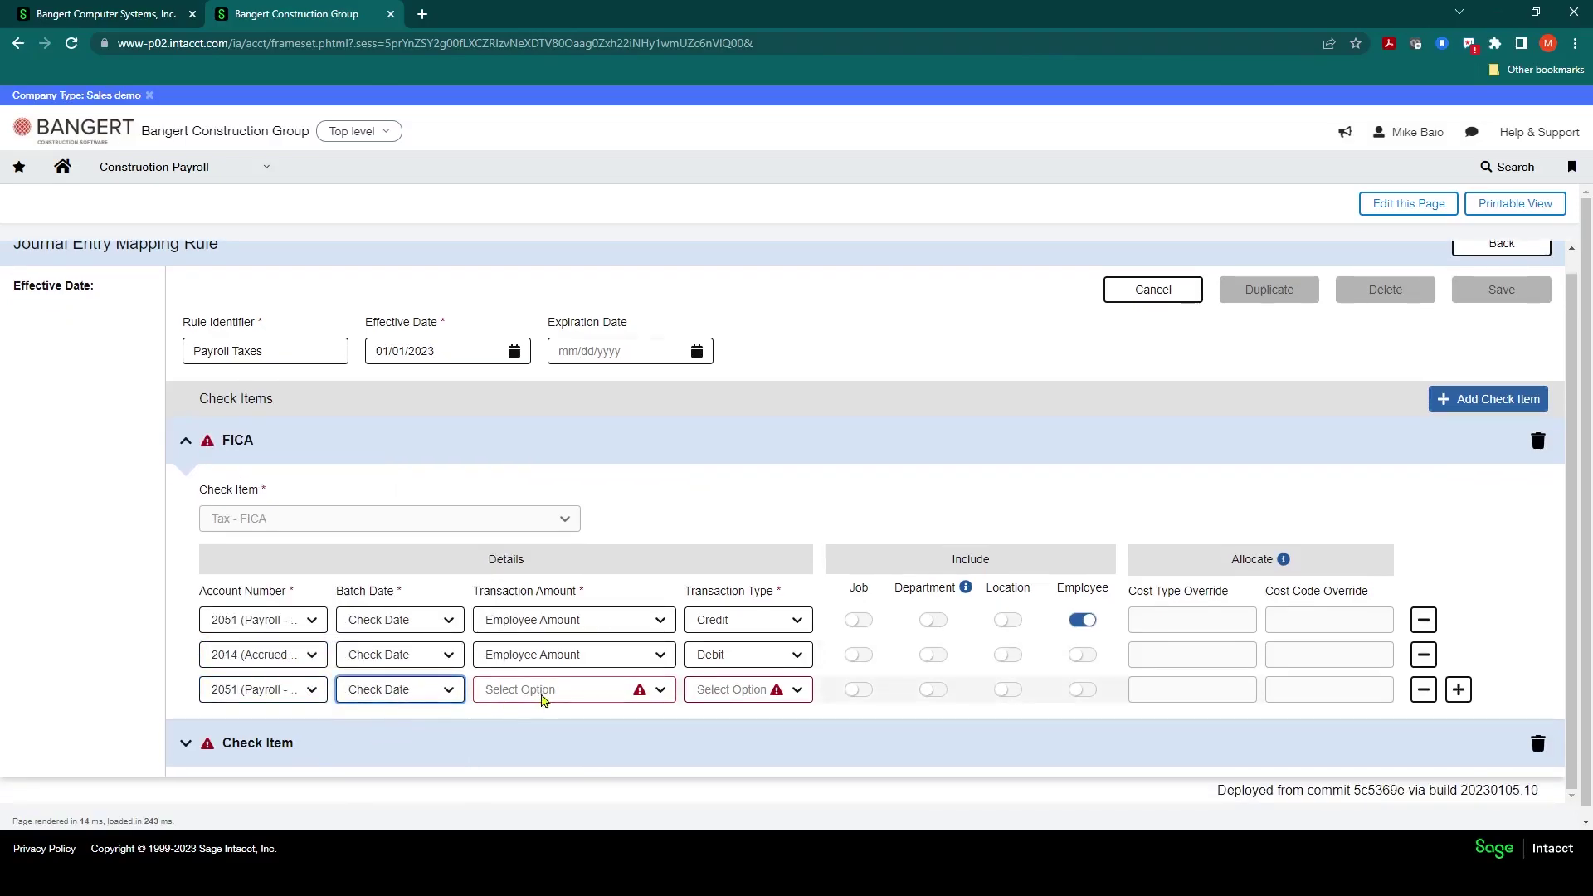
- Set the third FICA line to Employer Amount with transaction type Credit, and include the Employee dimension
click(572, 699)
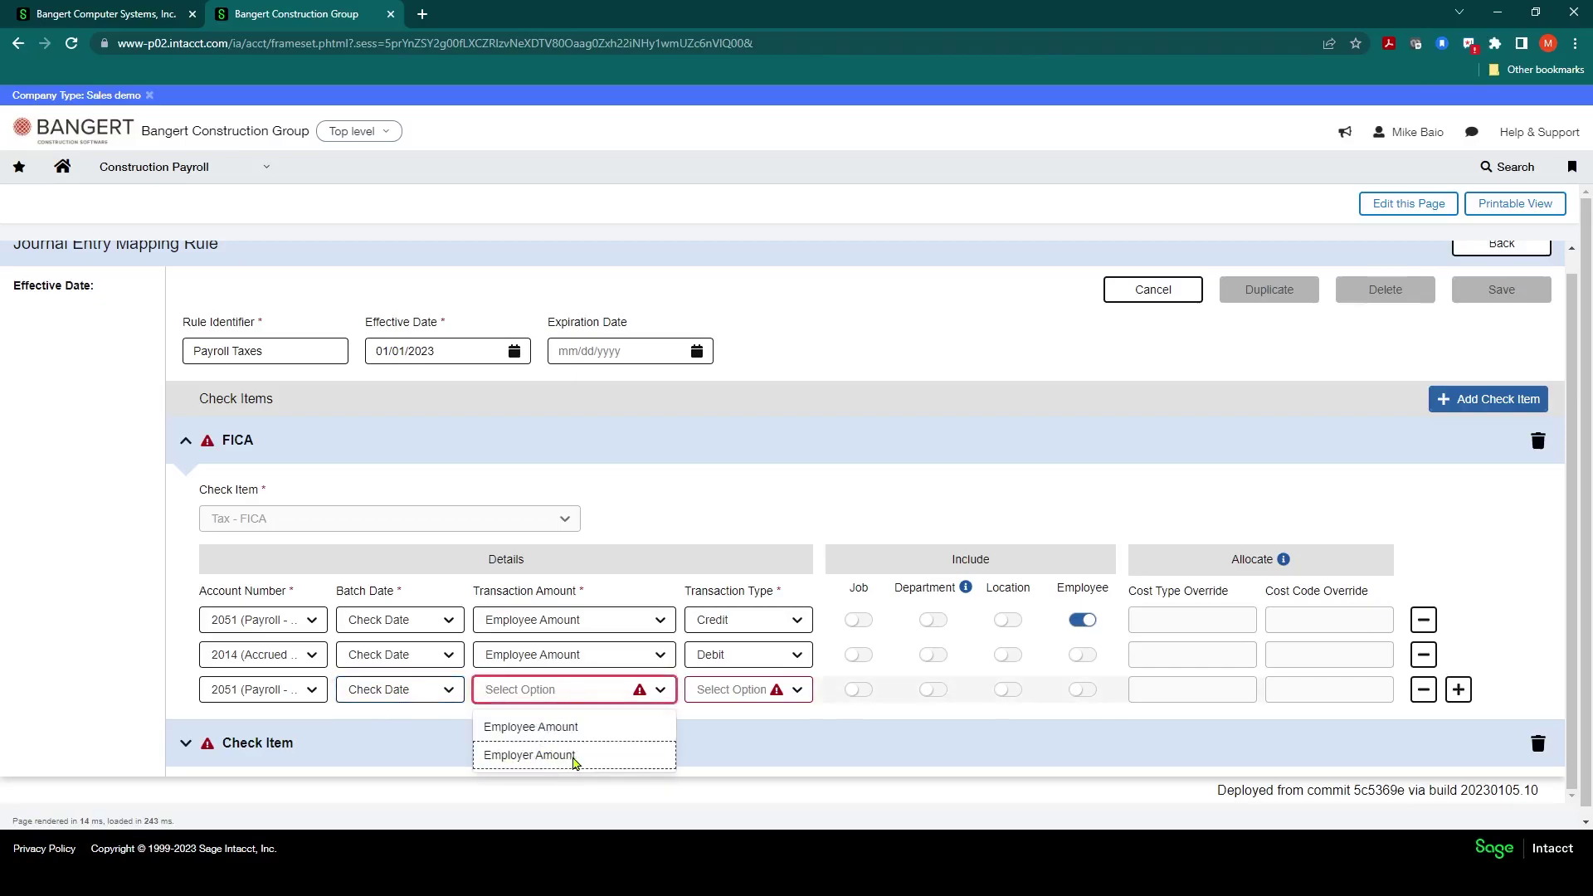
click(527, 756)
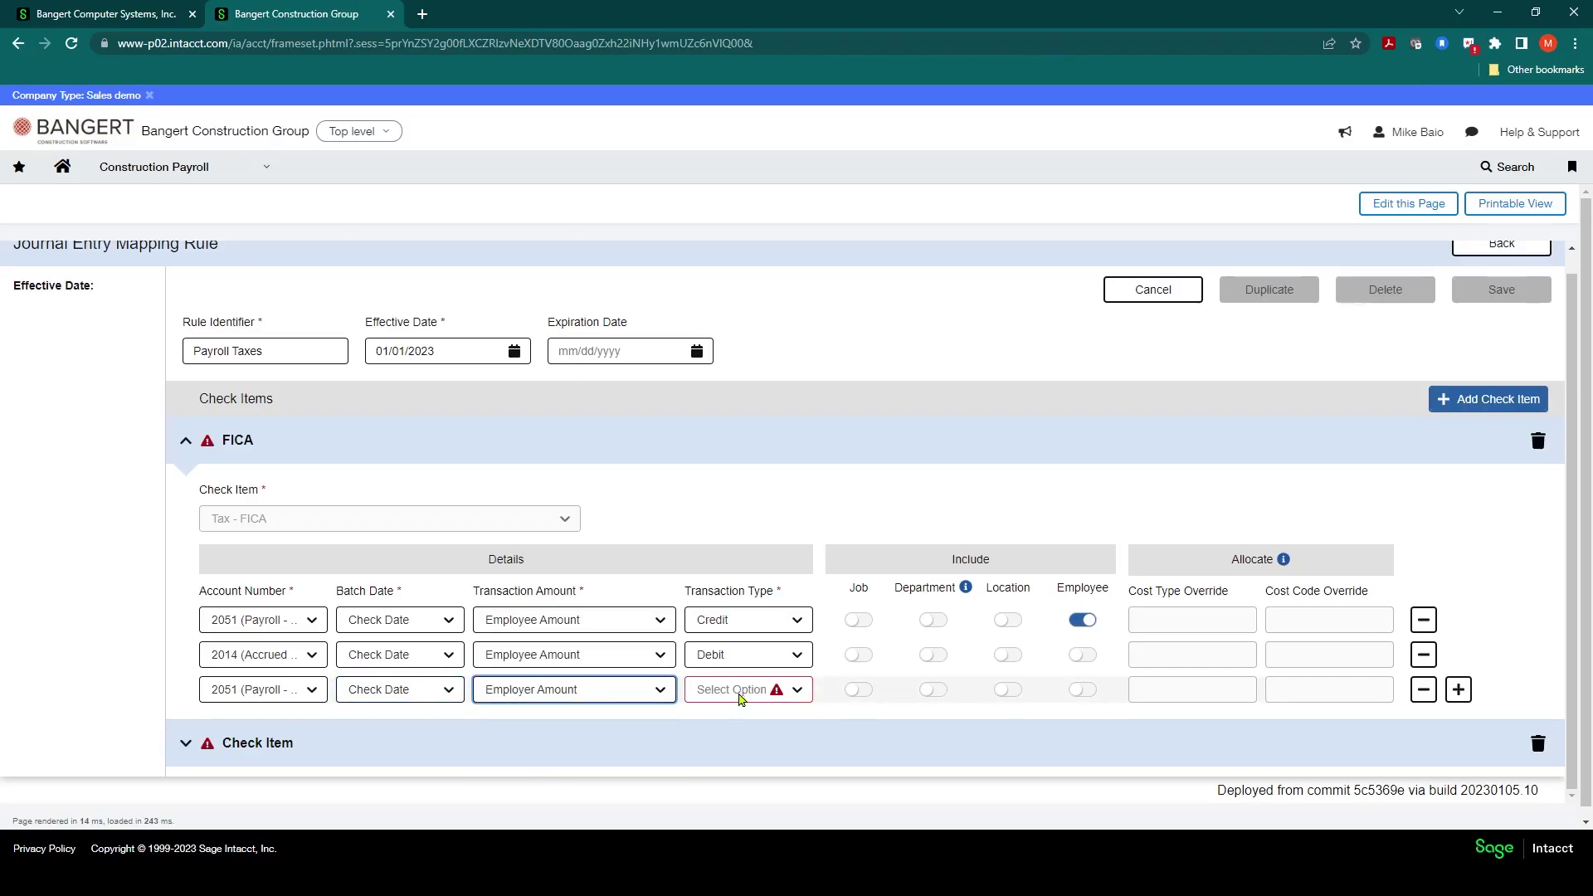
click(741, 699)
click(724, 733)
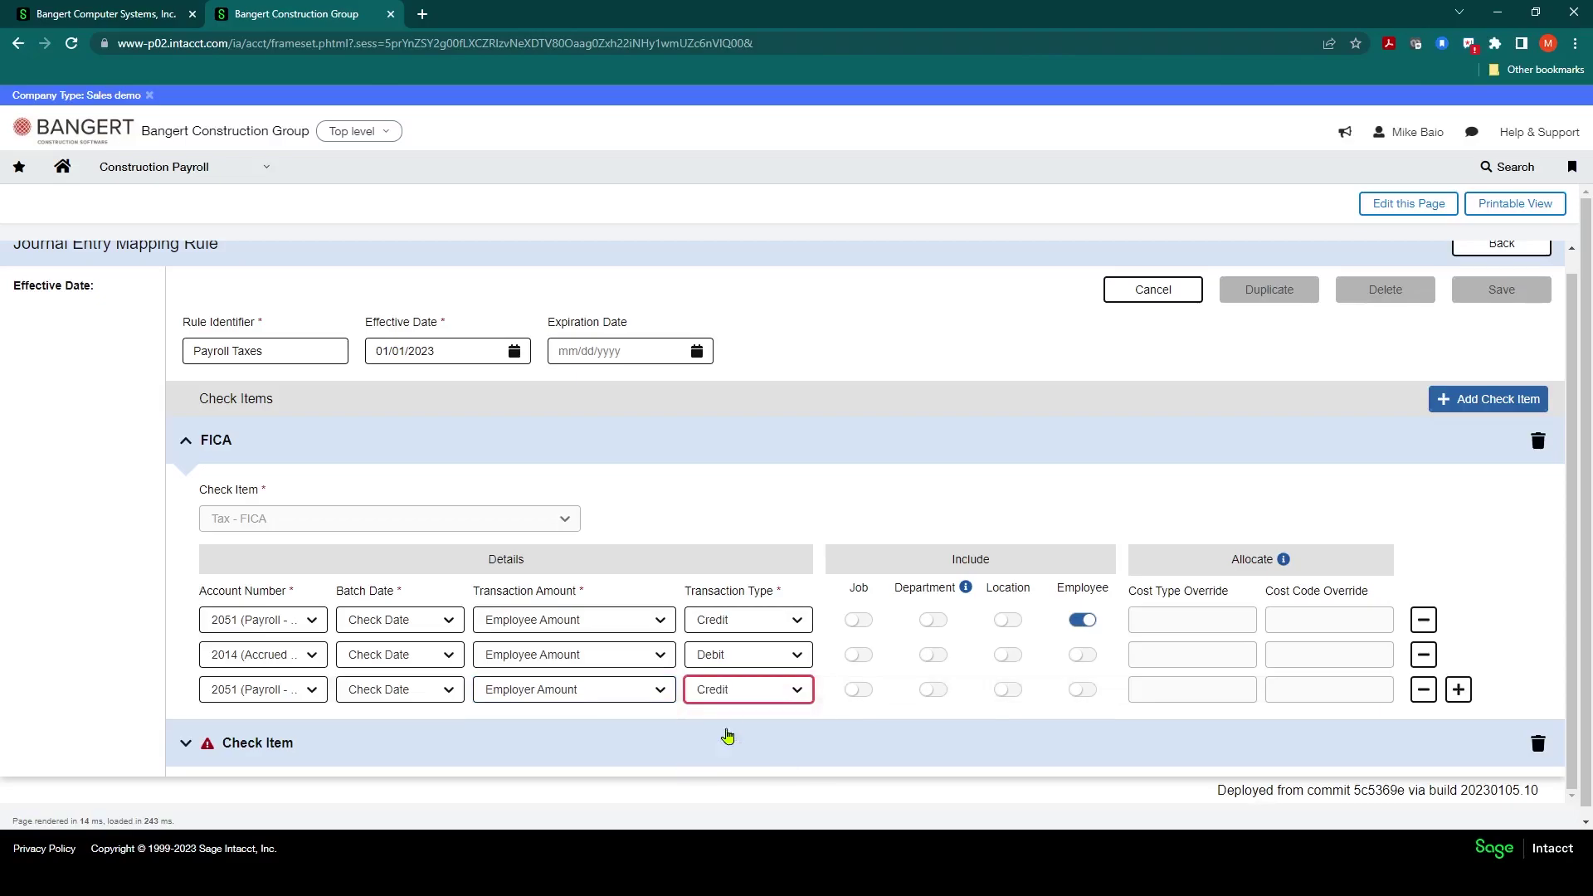
click(1087, 692)
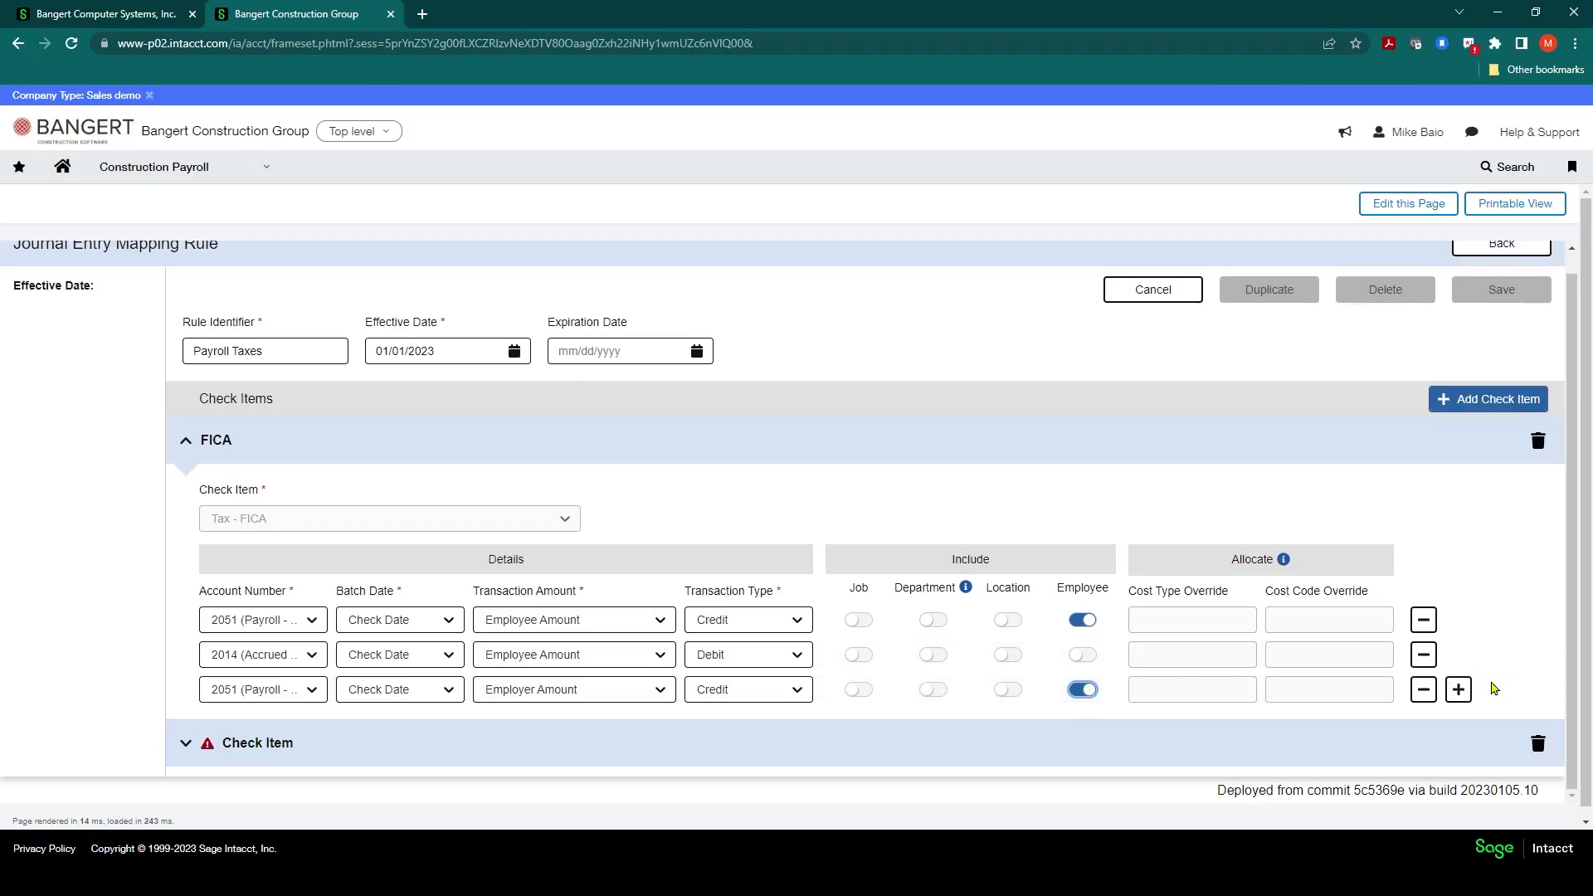
- Add a fourth FICA line using account 6020 (Benefits & Payroll Taxes), with Check Date as batch date
click(1460, 692)
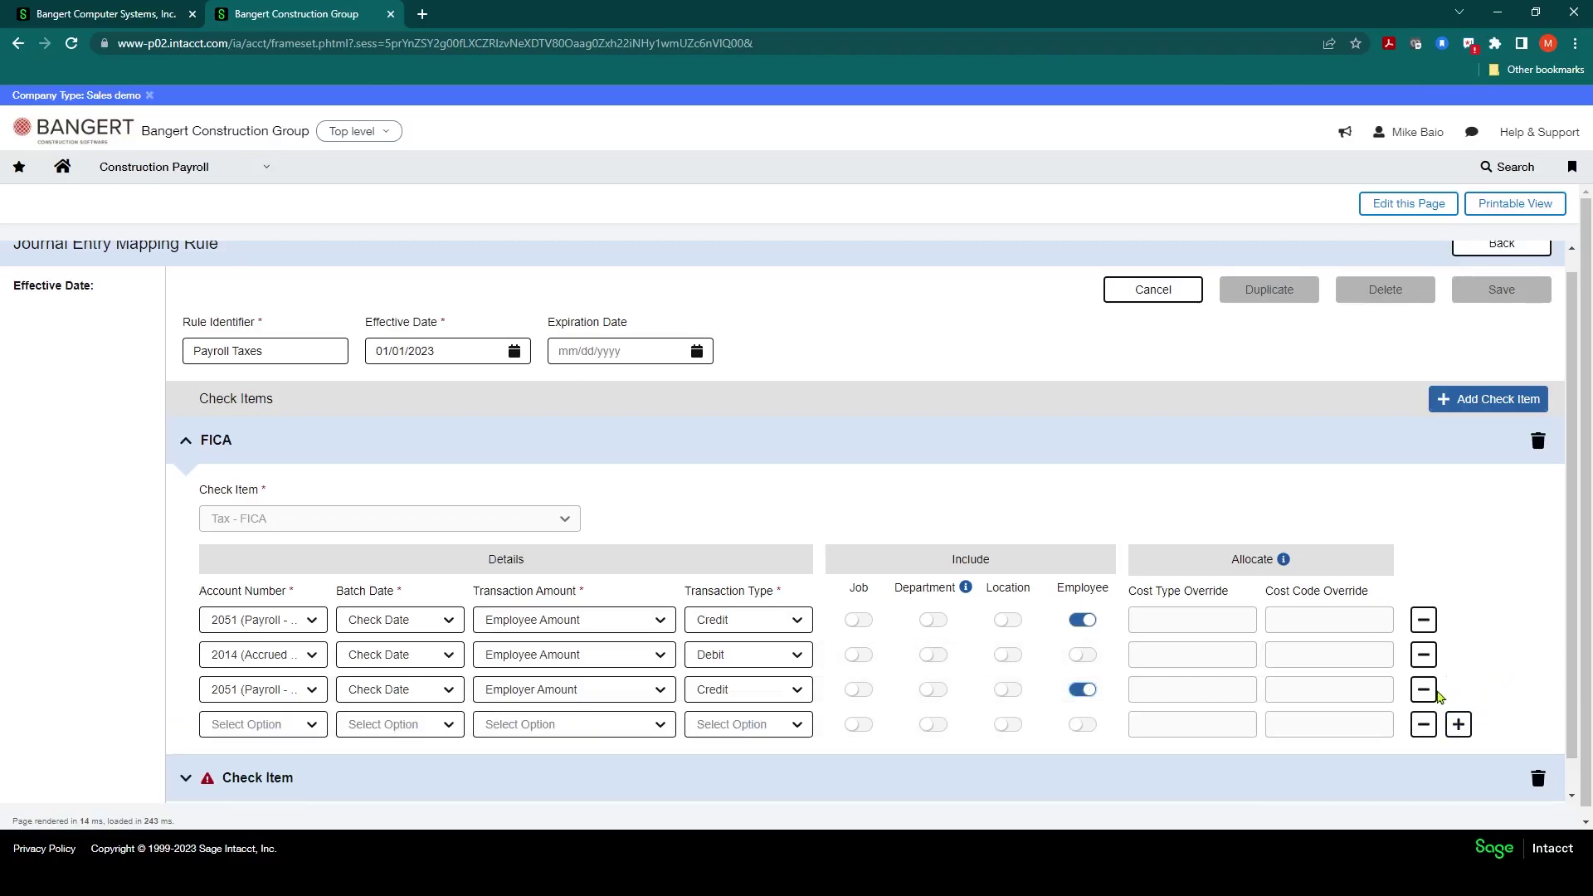
click(314, 726)
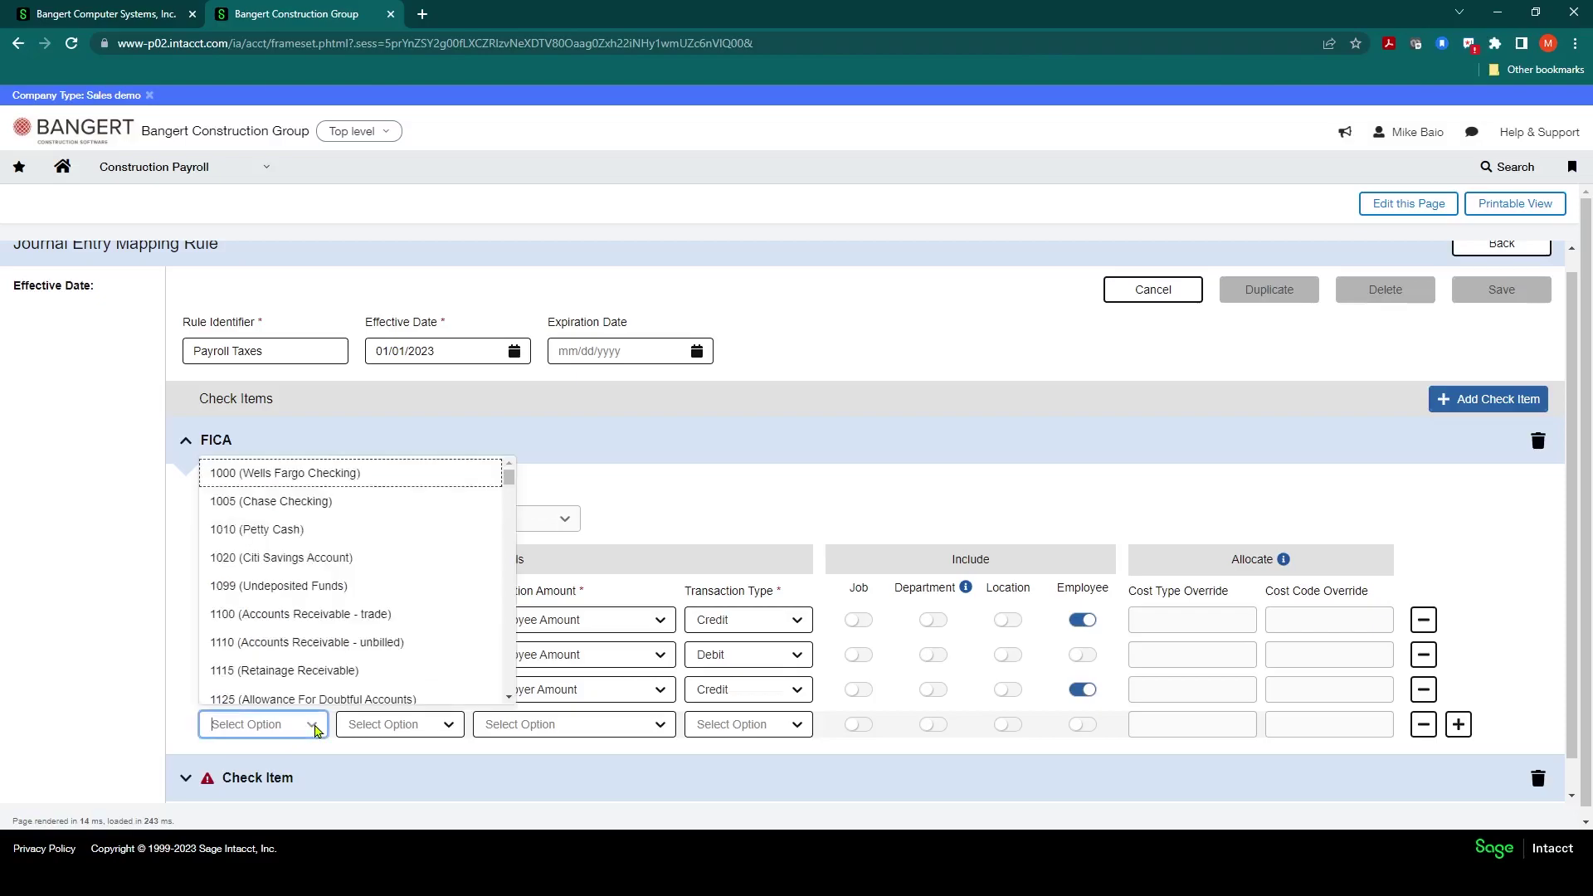
text(60)
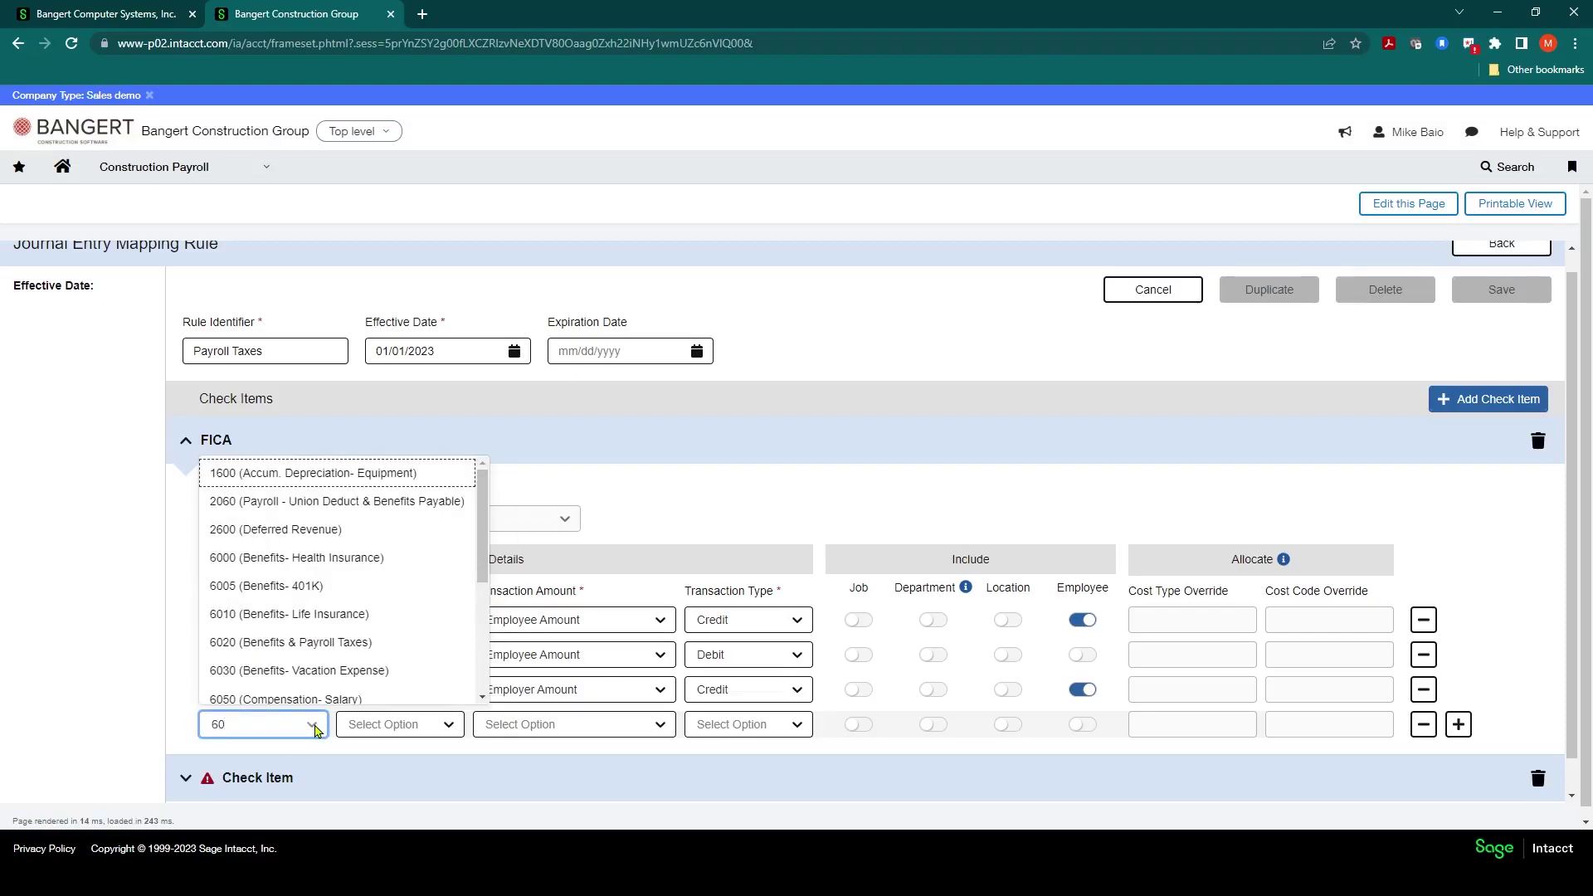
click(306, 645)
click(402, 725)
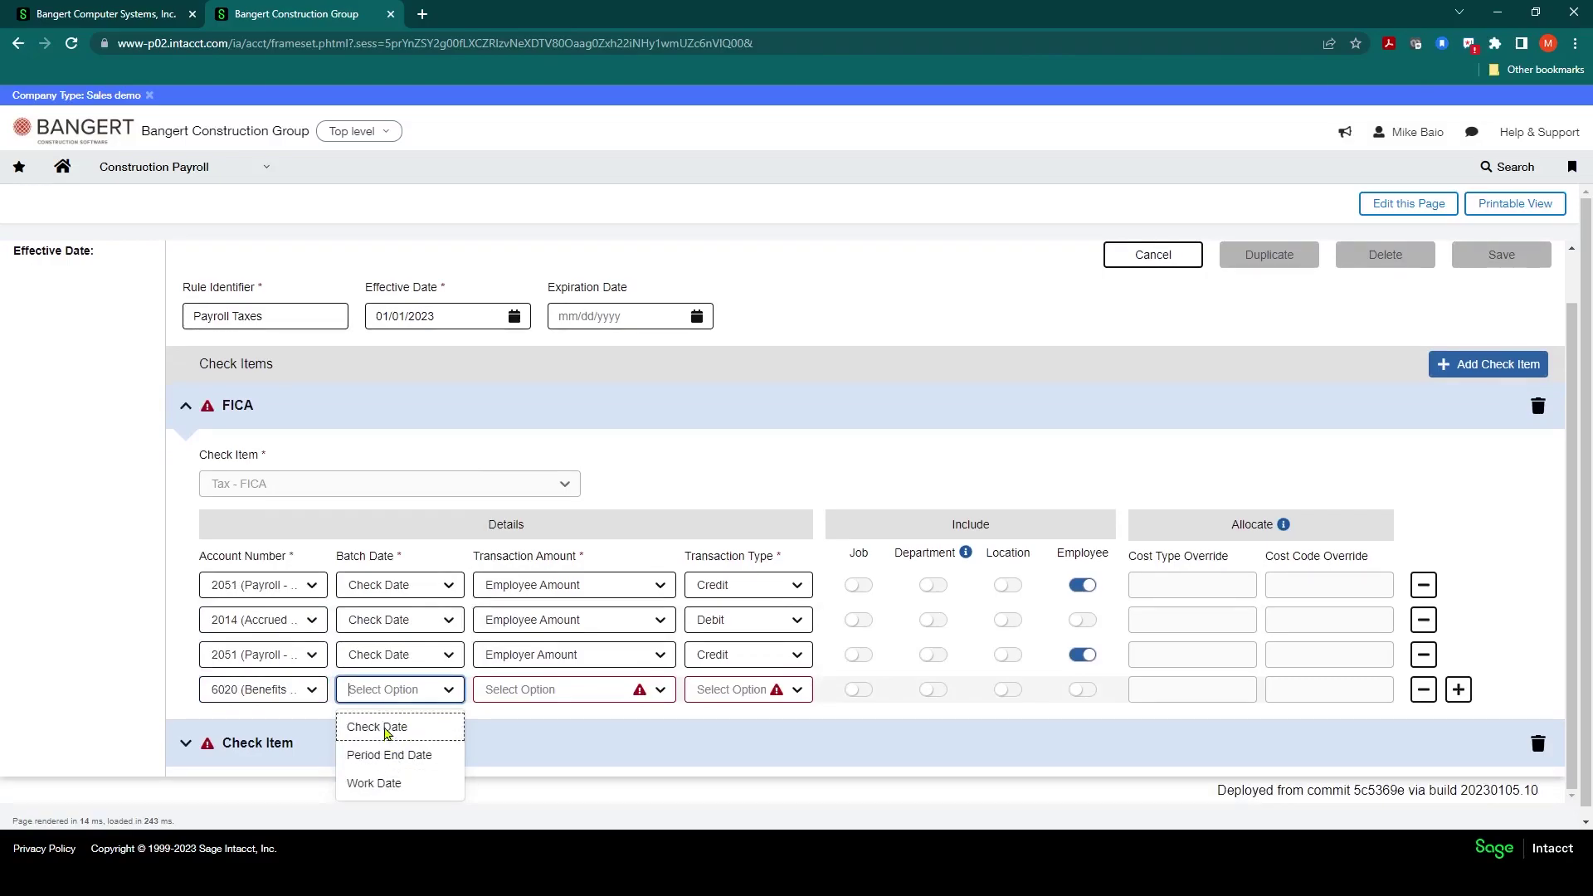
click(384, 728)
- Set the fourth FICA line to Employer Amount with transaction type Debit, and include Job, Department, Location and Employee
click(624, 693)
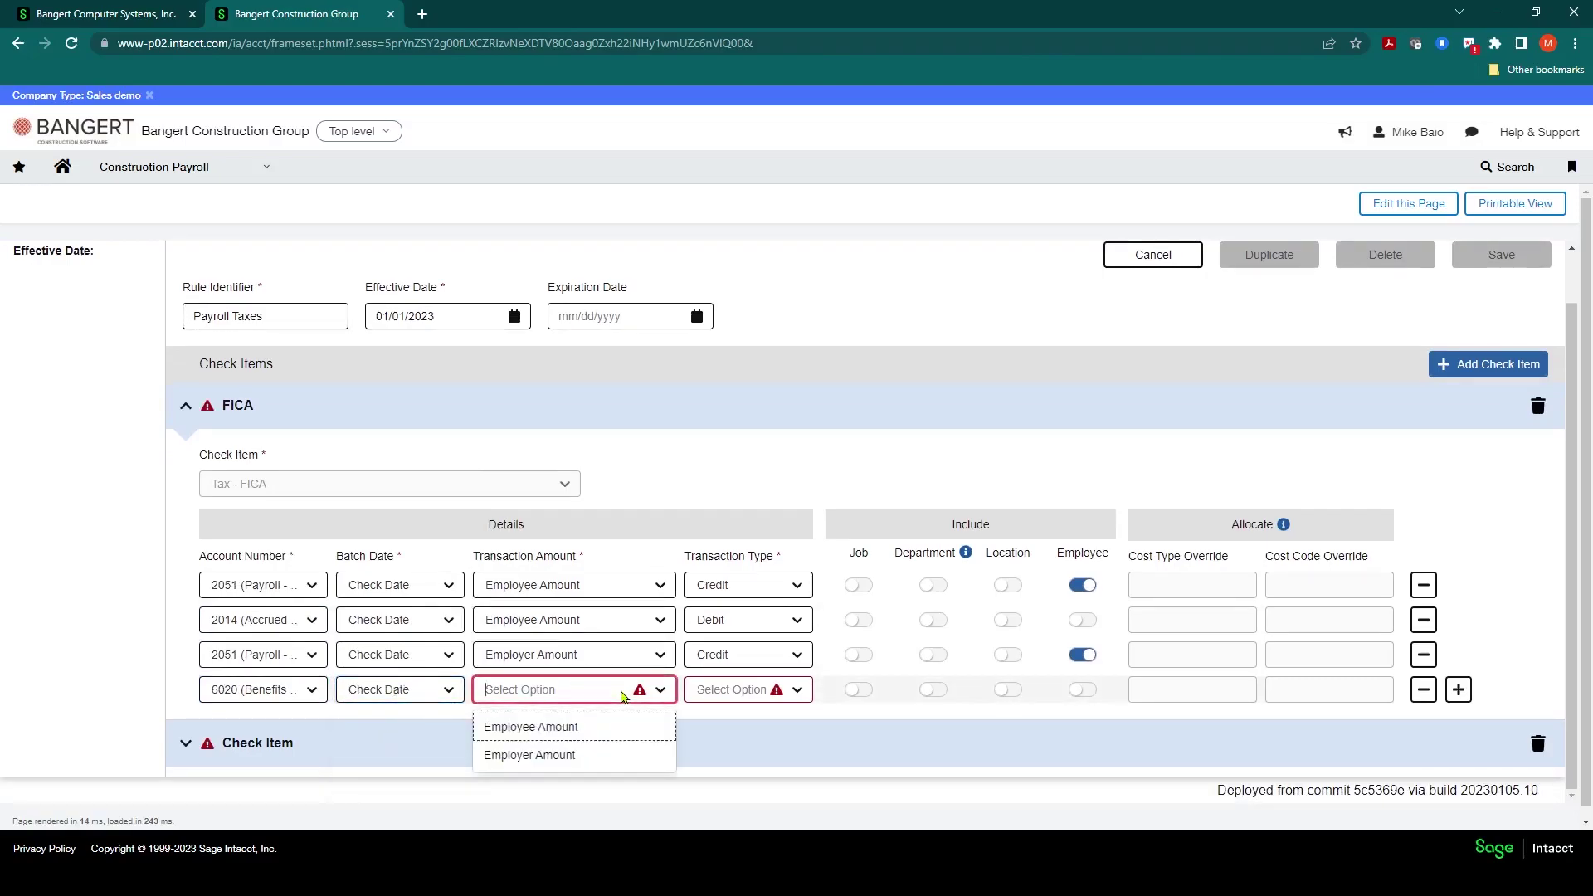
click(551, 754)
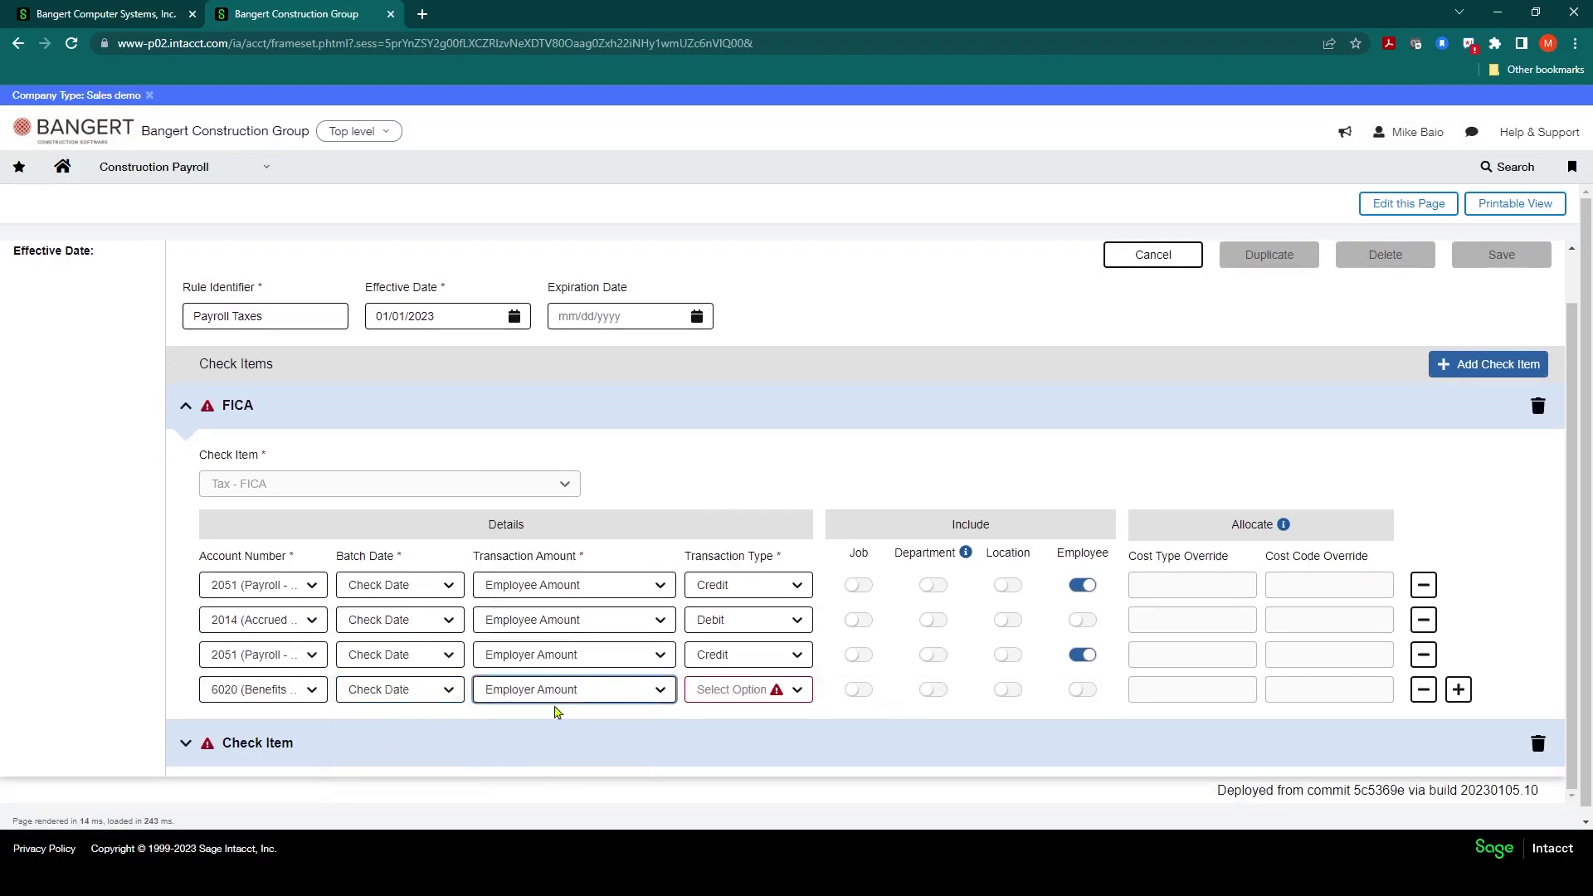
click(727, 690)
click(727, 757)
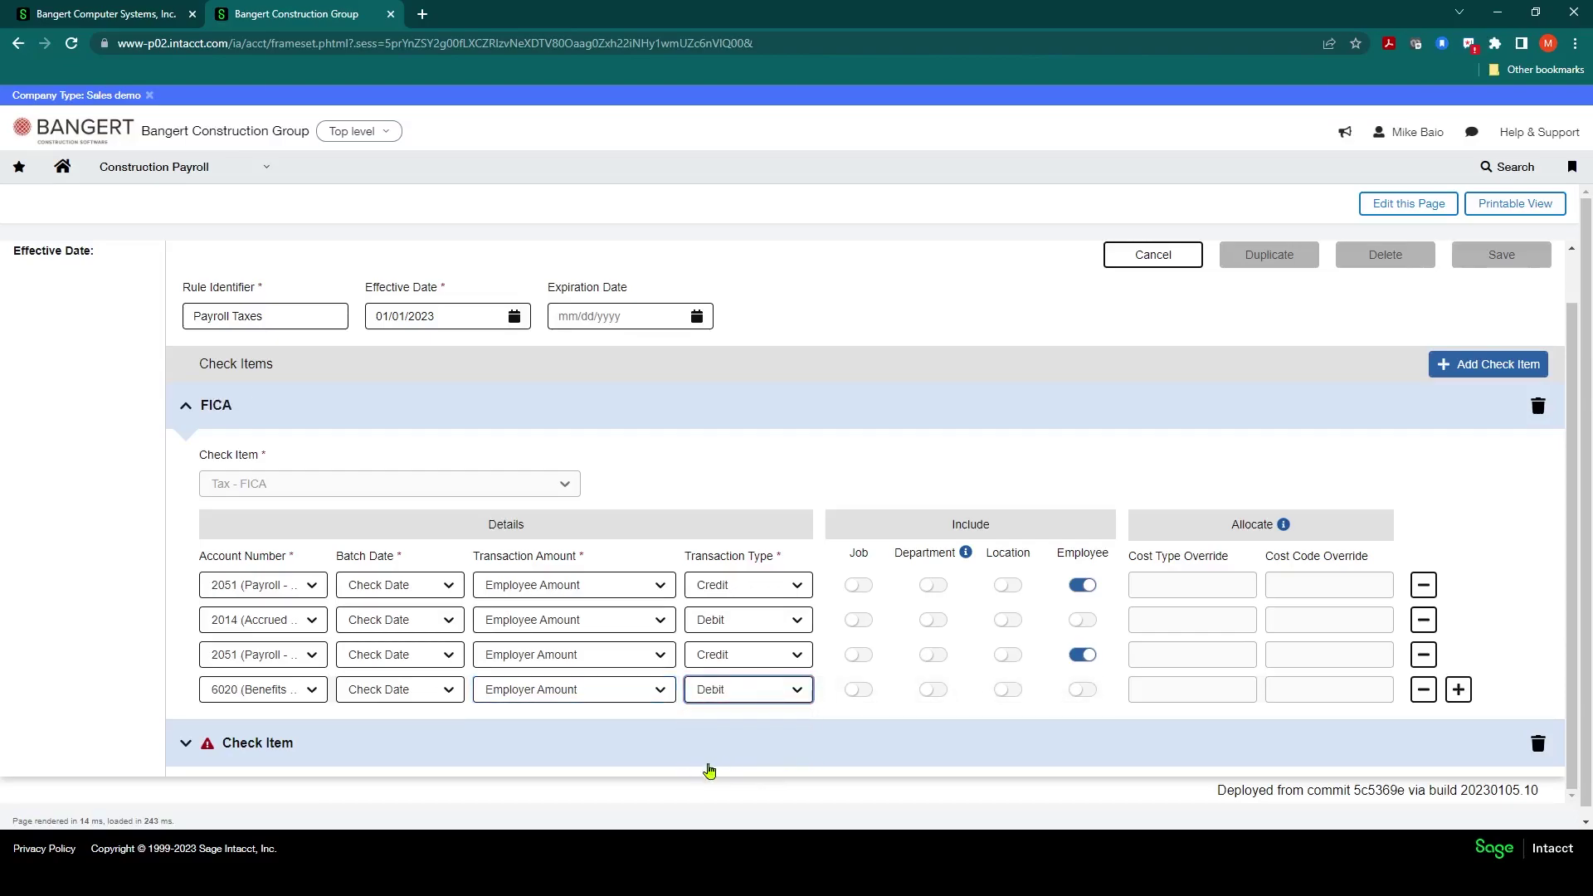
click(861, 691)
click(934, 690)
click(1008, 691)
click(1083, 691)
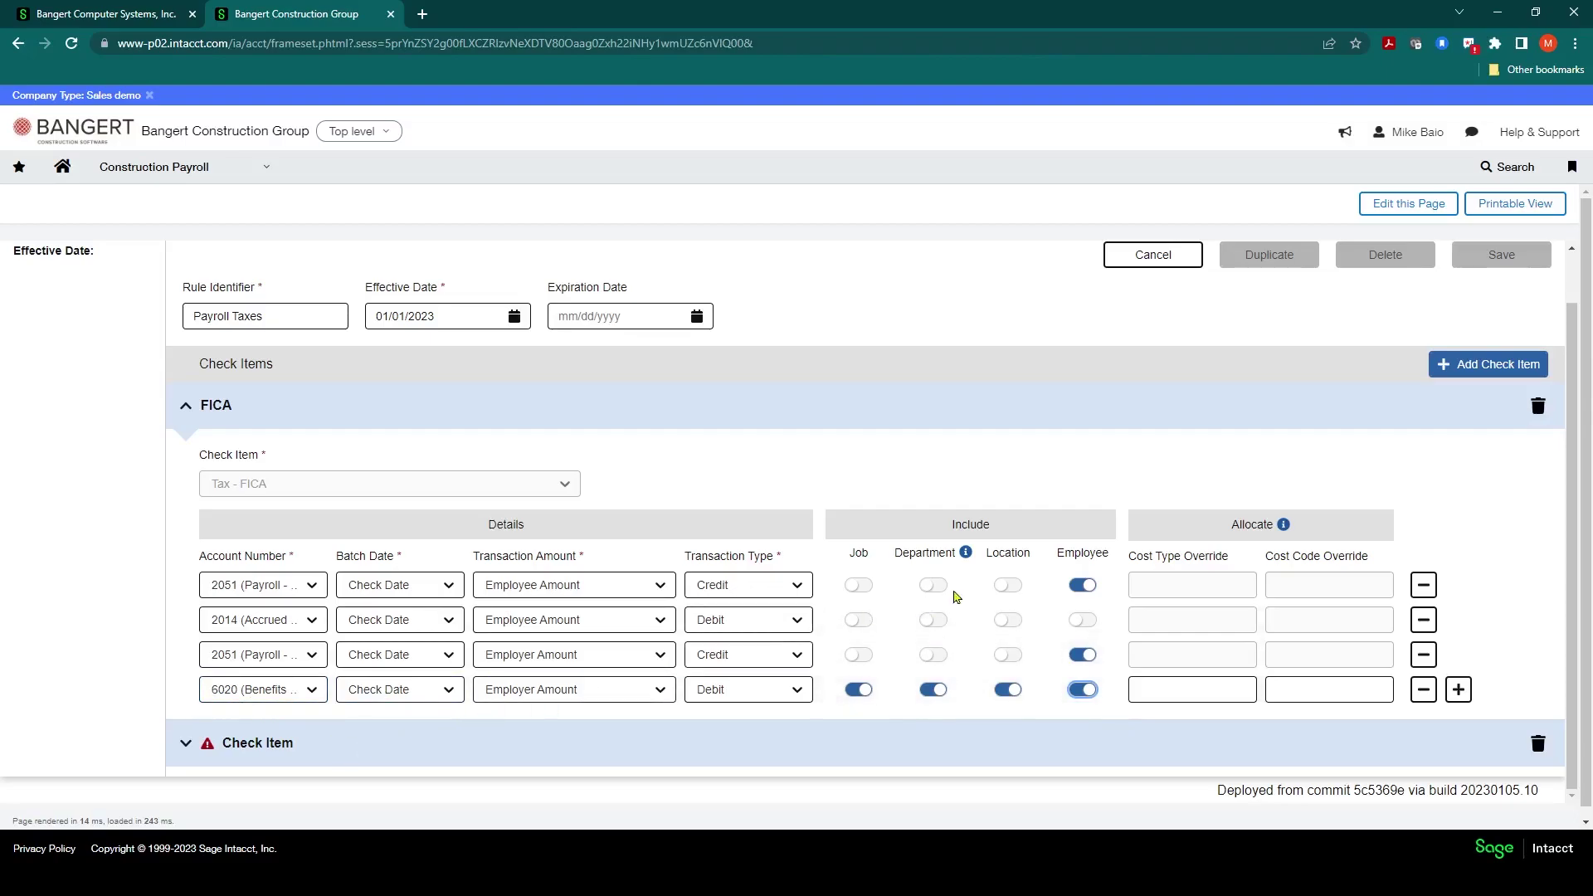
- Expand the rule's second, still empty check item and set it to Tax - US-FIT
scroll(1159, 612, down, 1)
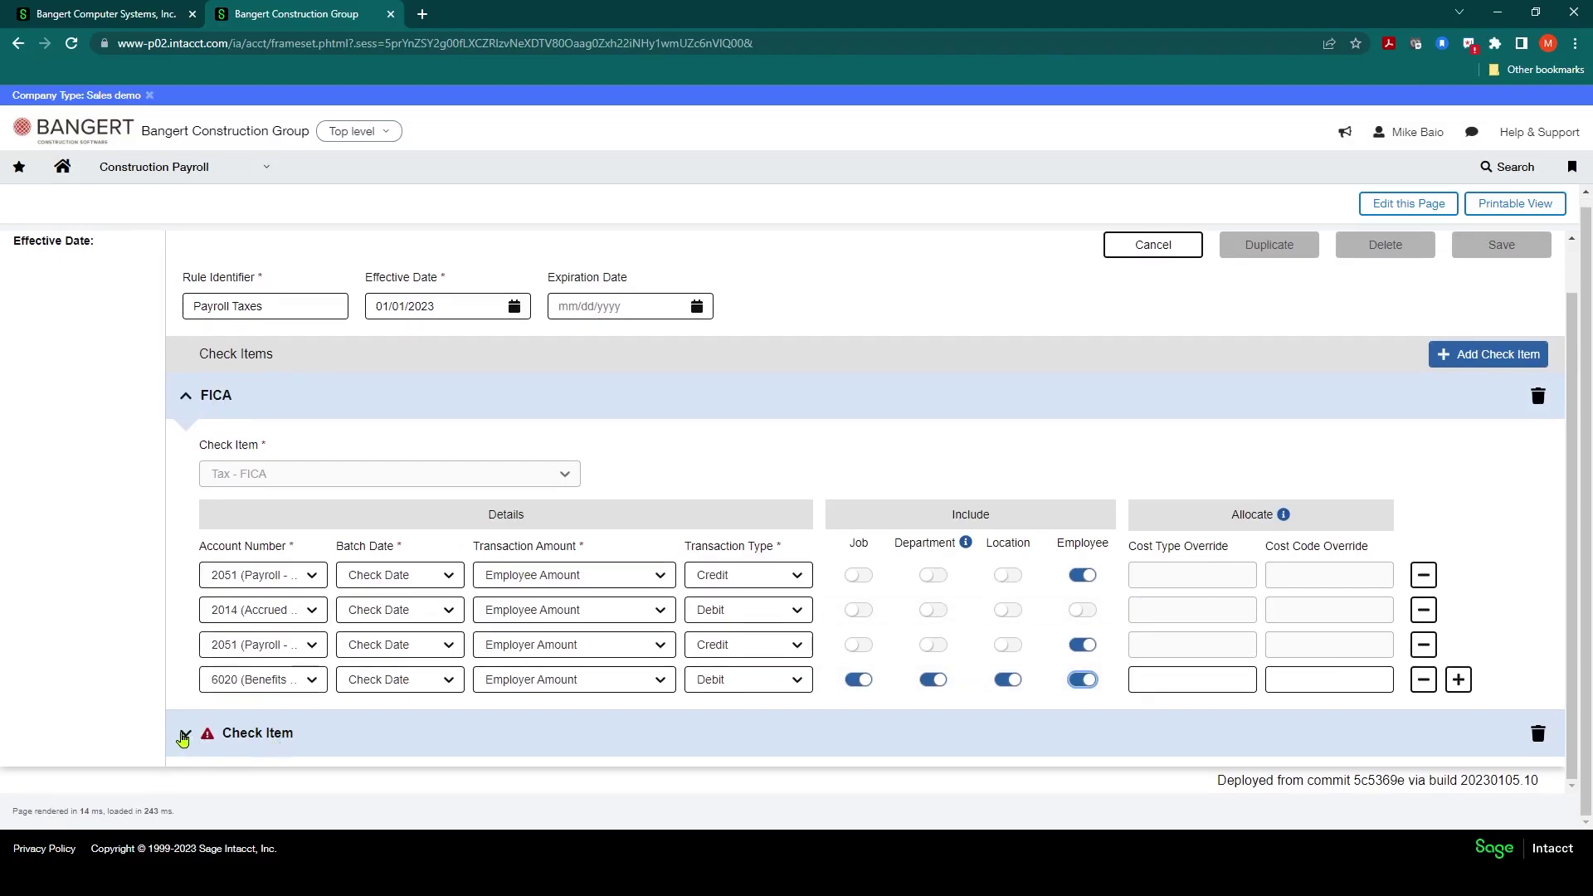
click(185, 735)
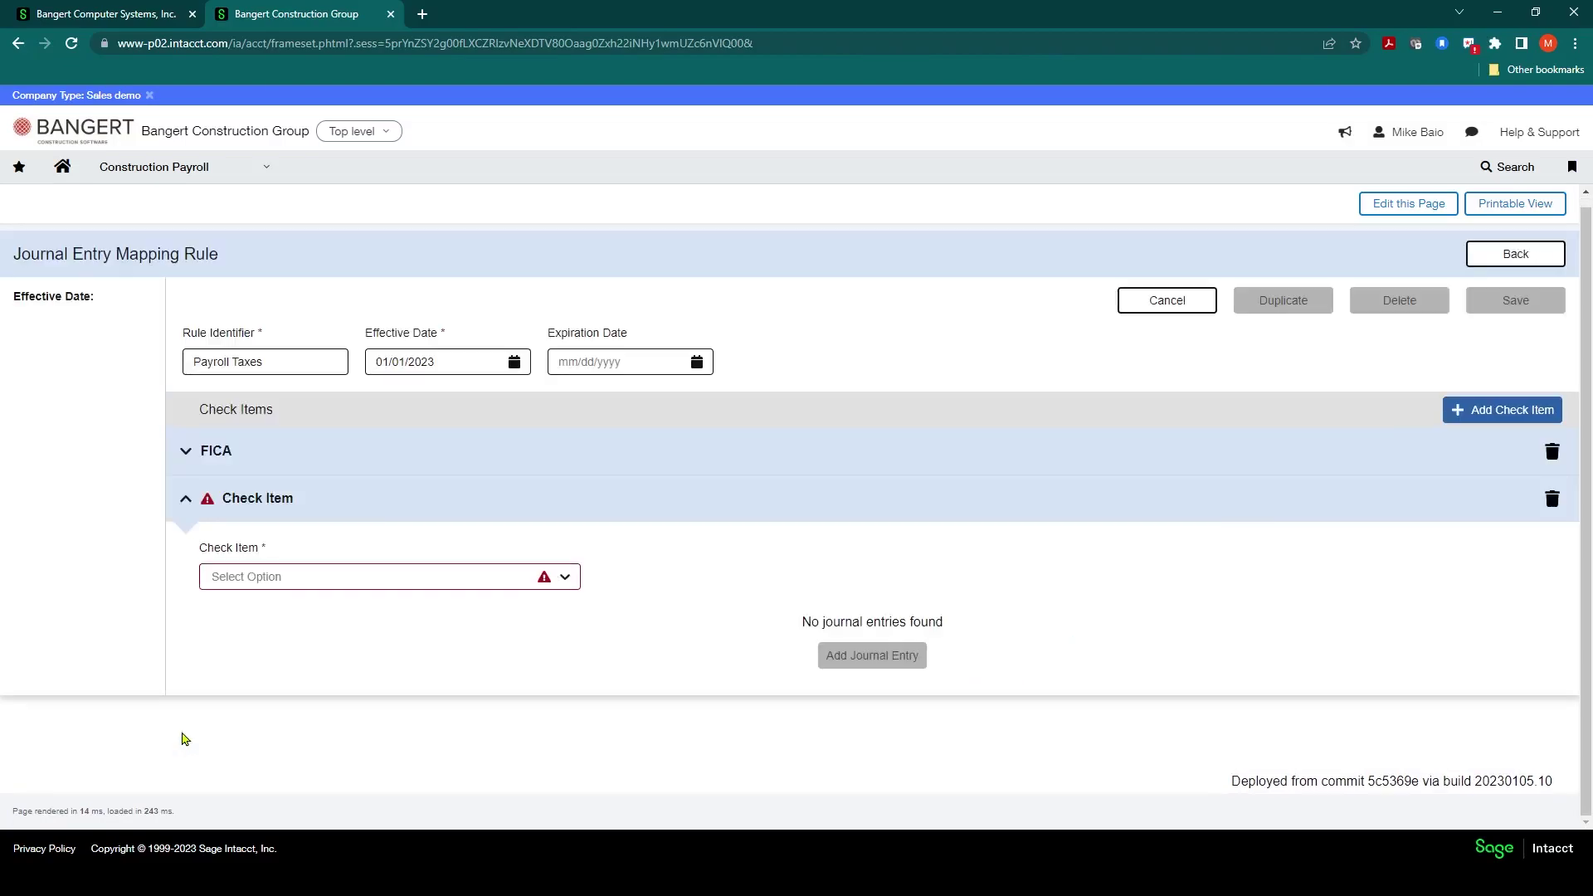
click(565, 578)
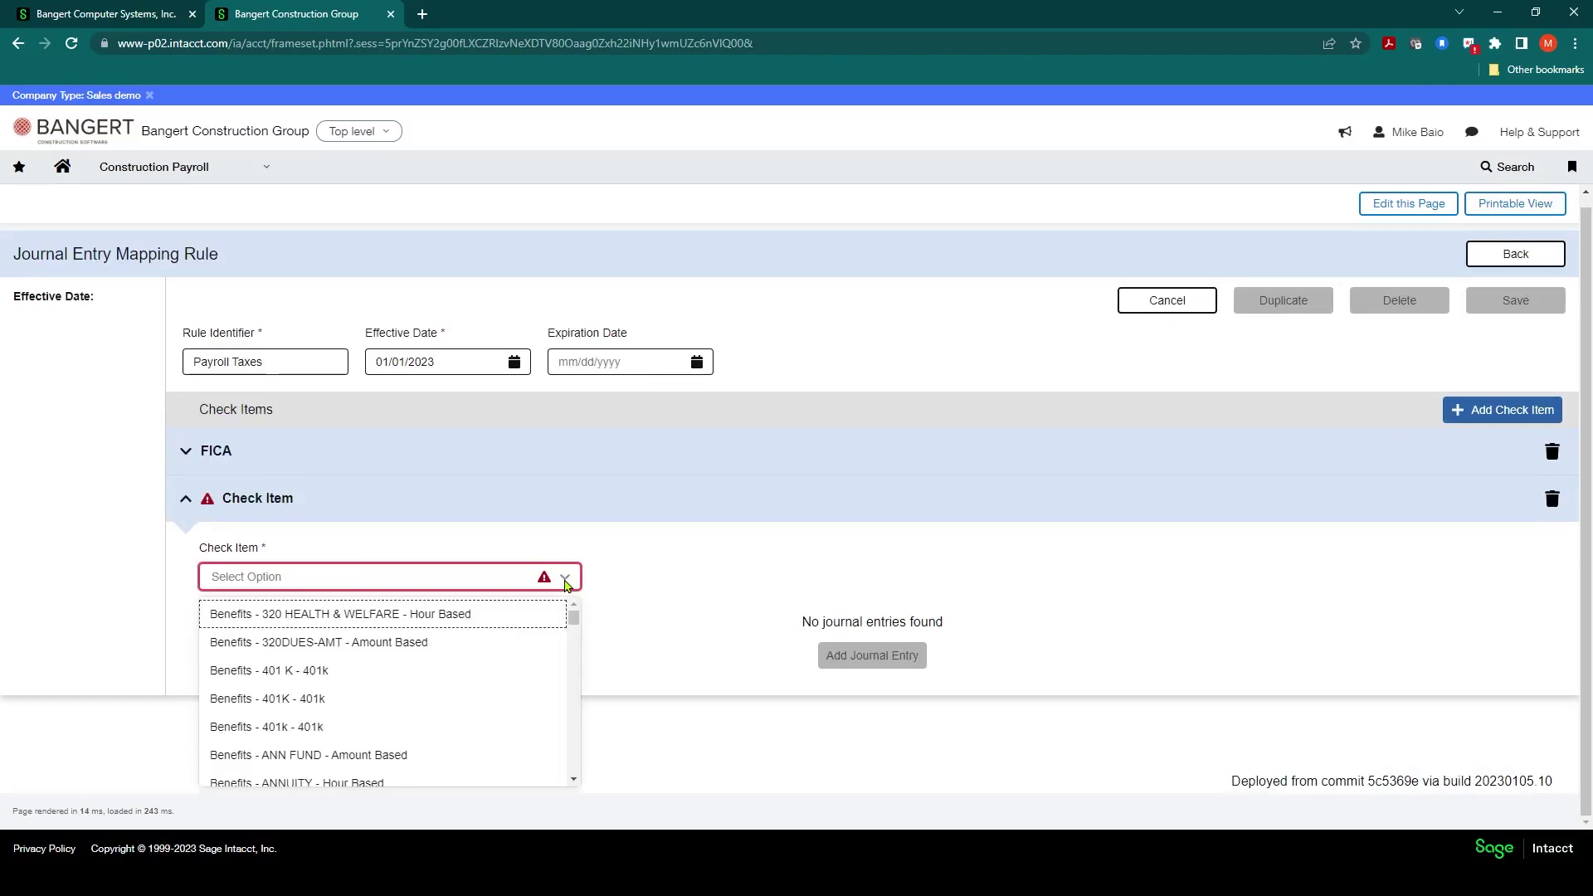
scroll(498, 639, down, 3)
scroll(489, 645, down, 3)
scroll(470, 648, down, 5)
scroll(469, 650, down, 5)
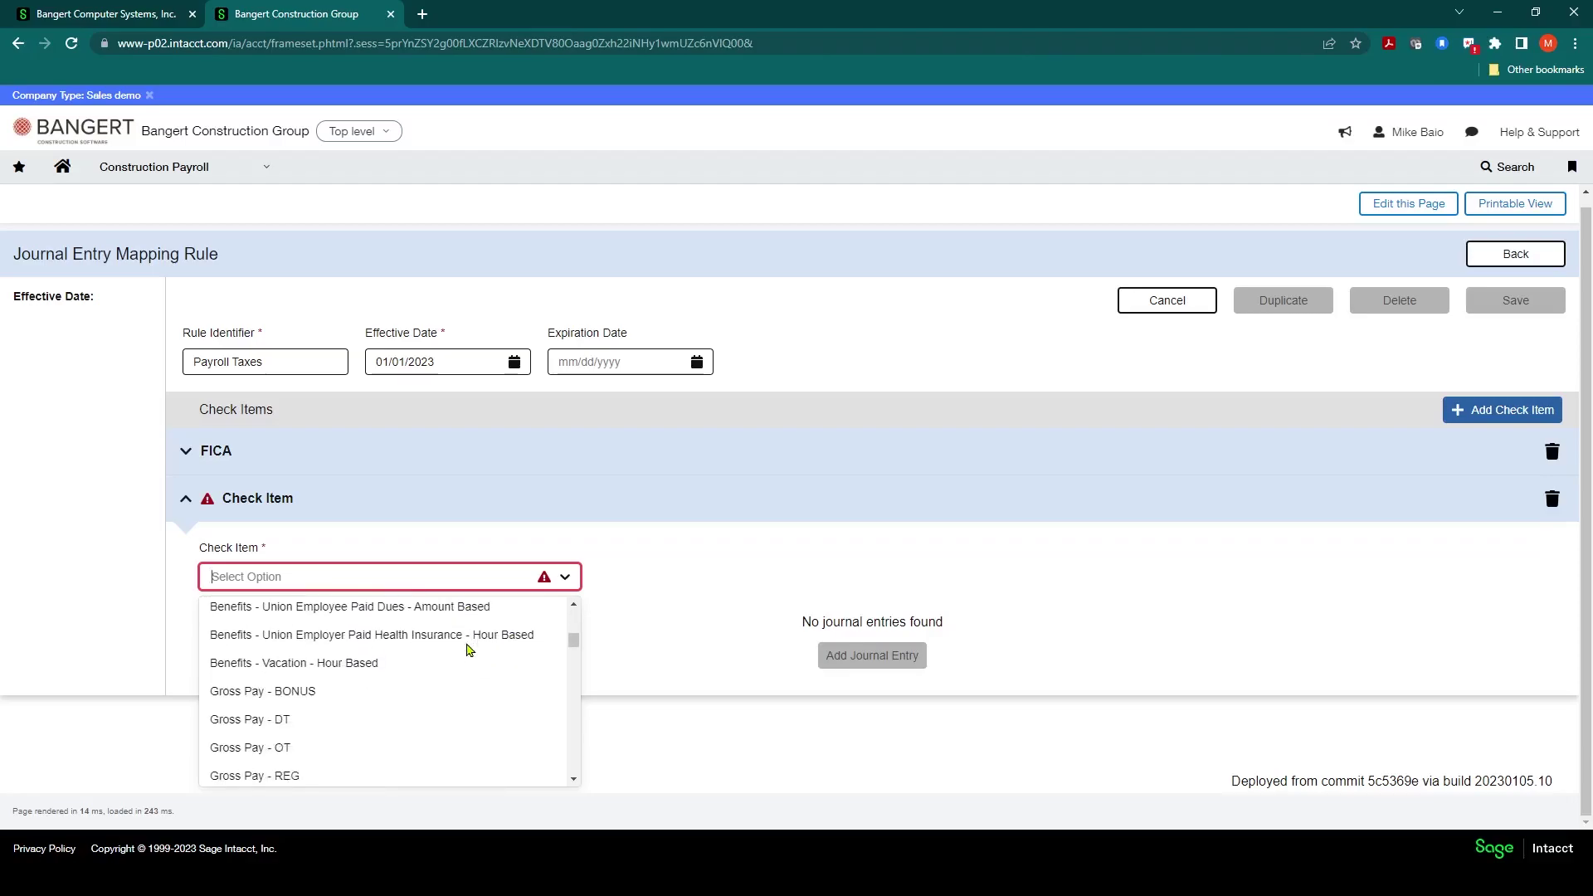
text(fit)
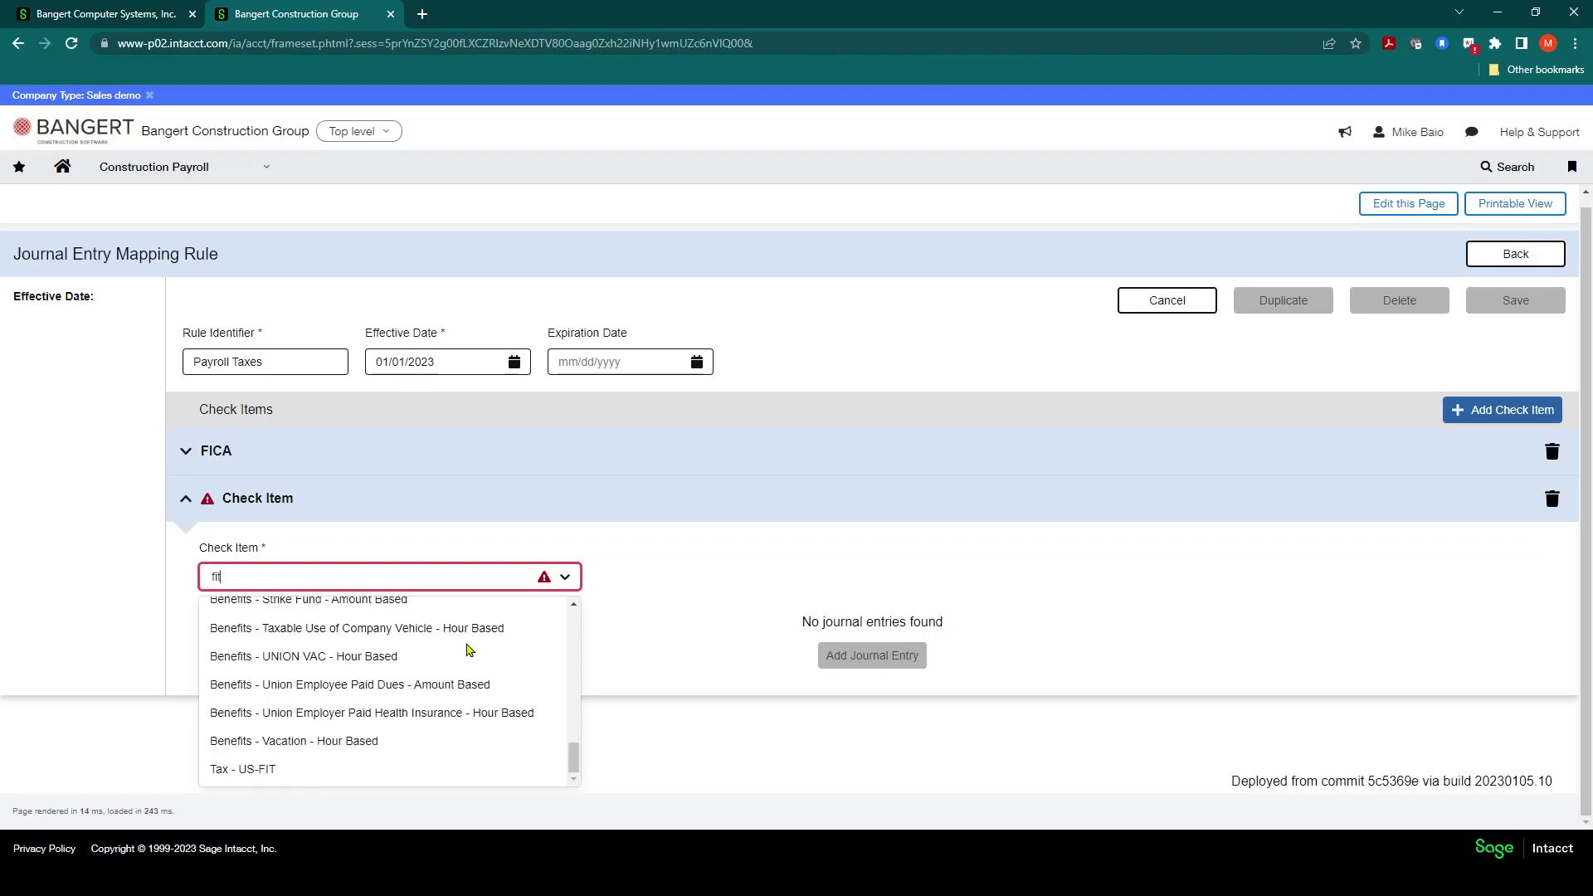
click(292, 770)
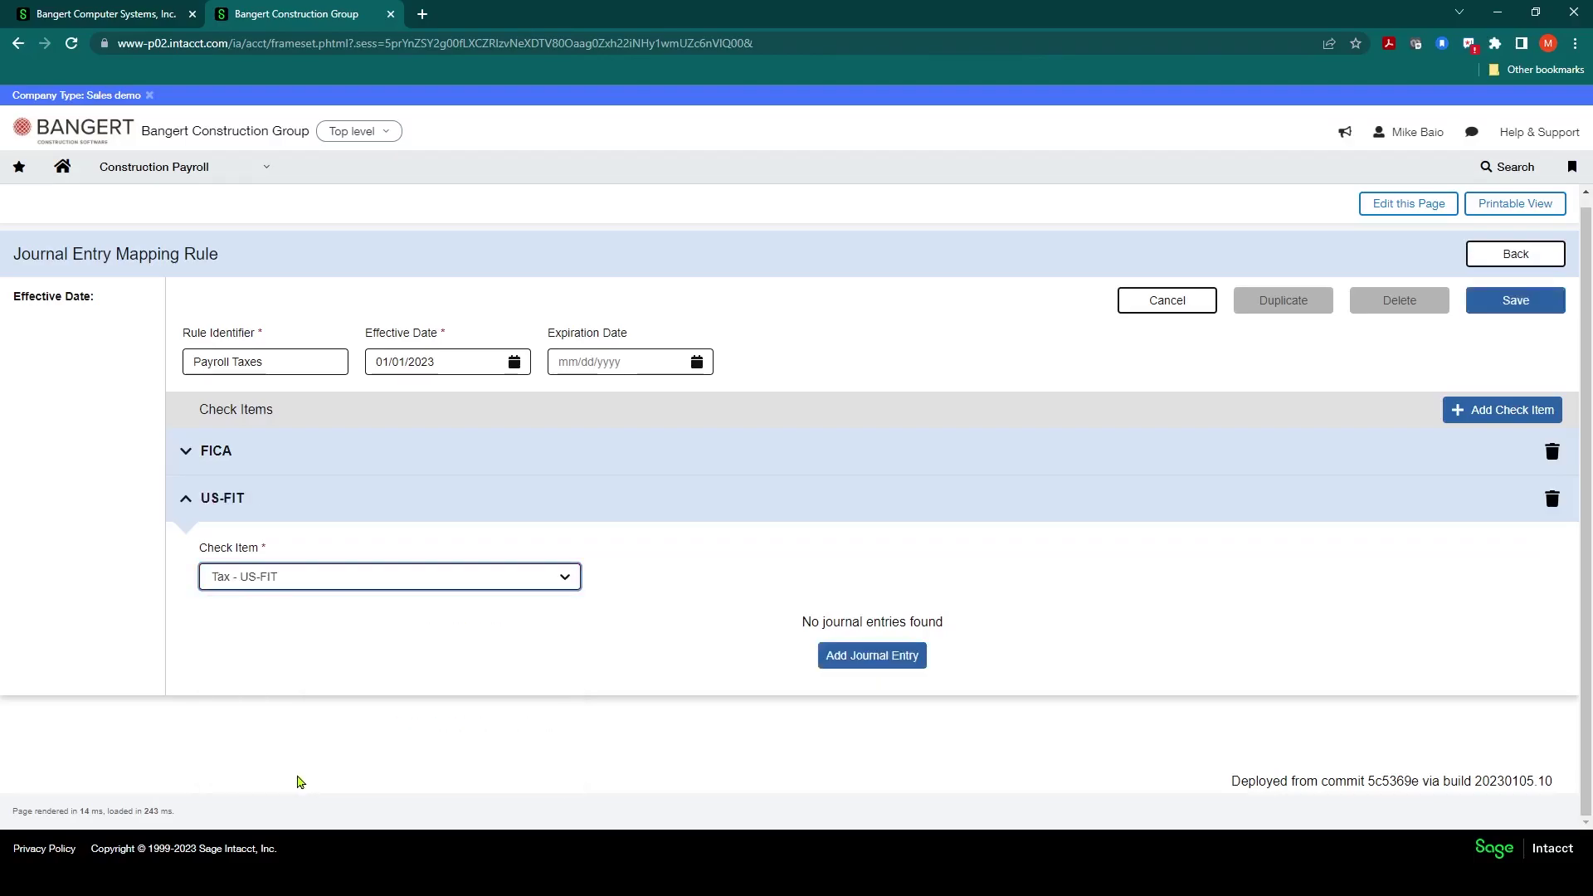
- Add a journal entry line to the US-FIT check item using account 2050 (Payroll - FIT Payable) and Check Date as batch date
click(865, 656)
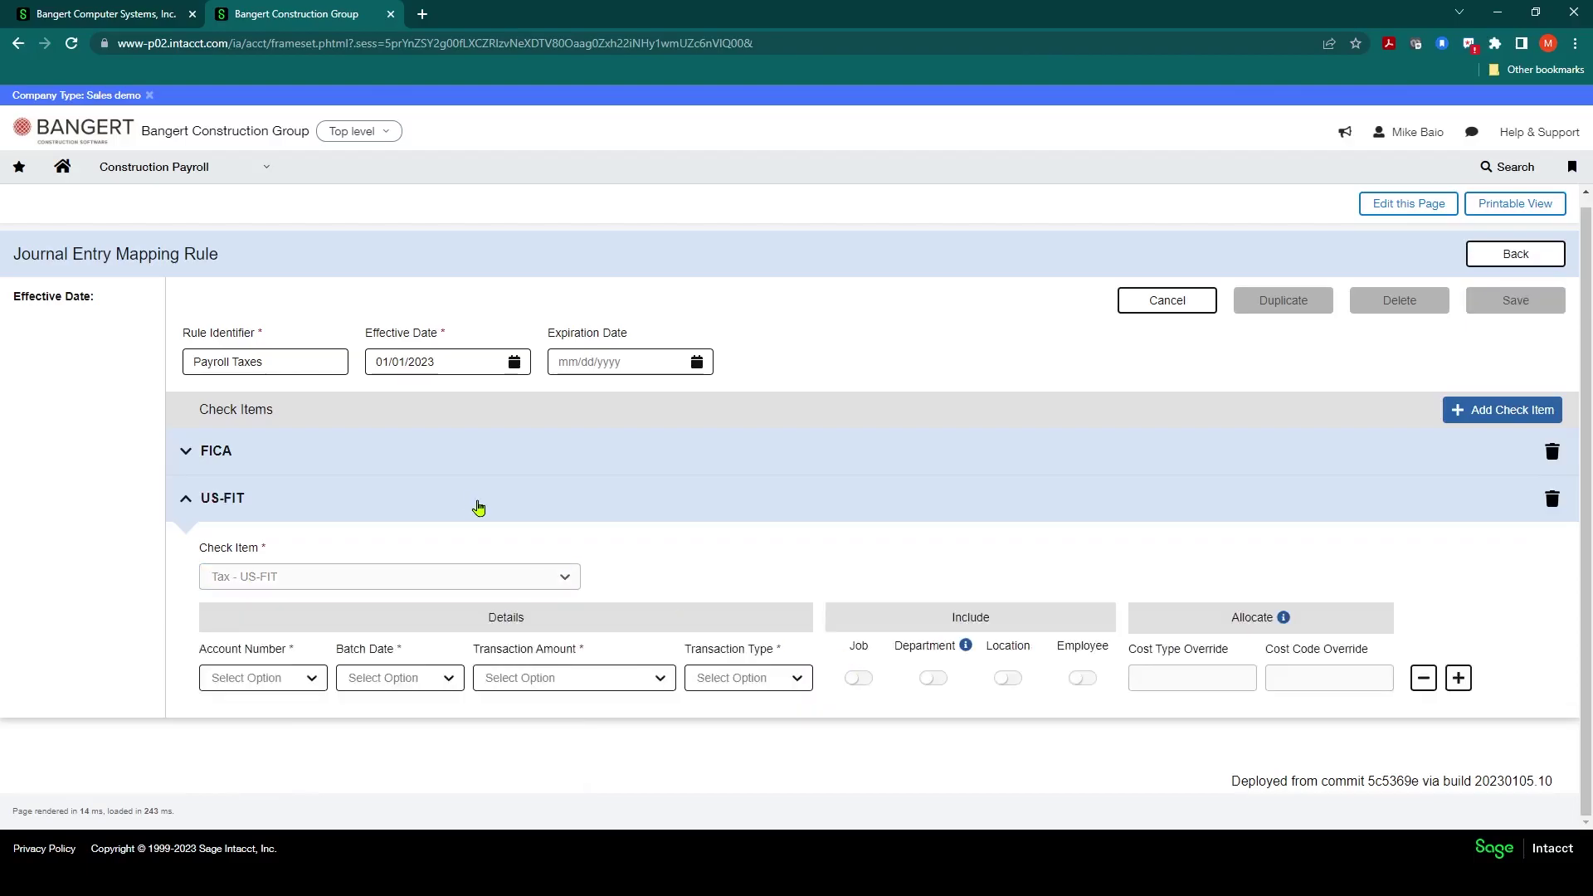
click(314, 679)
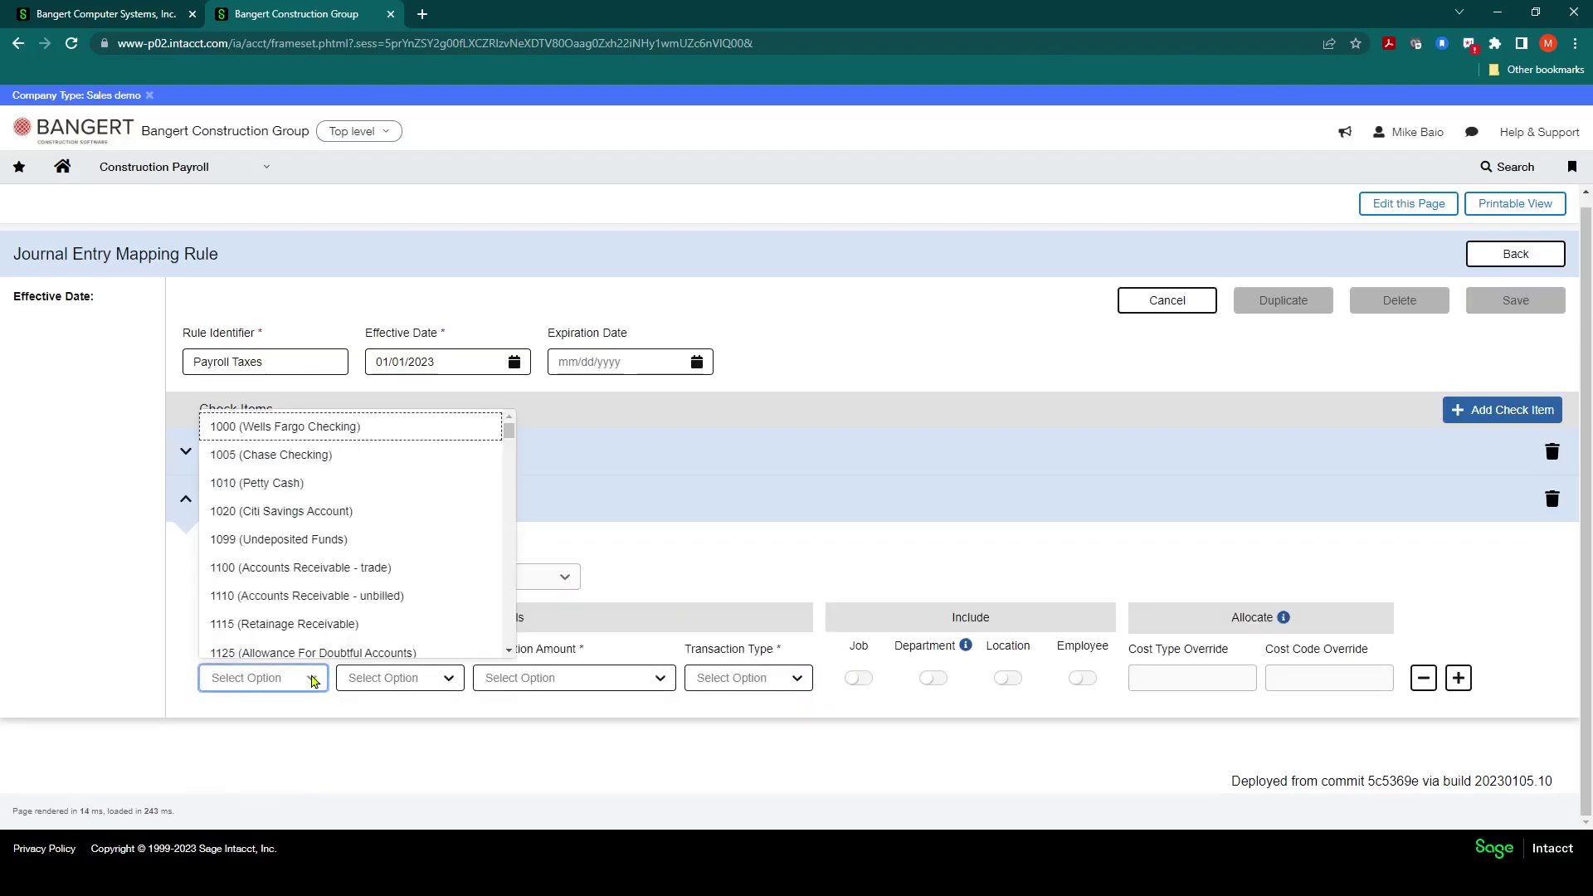
scroll(327, 587, down, 10)
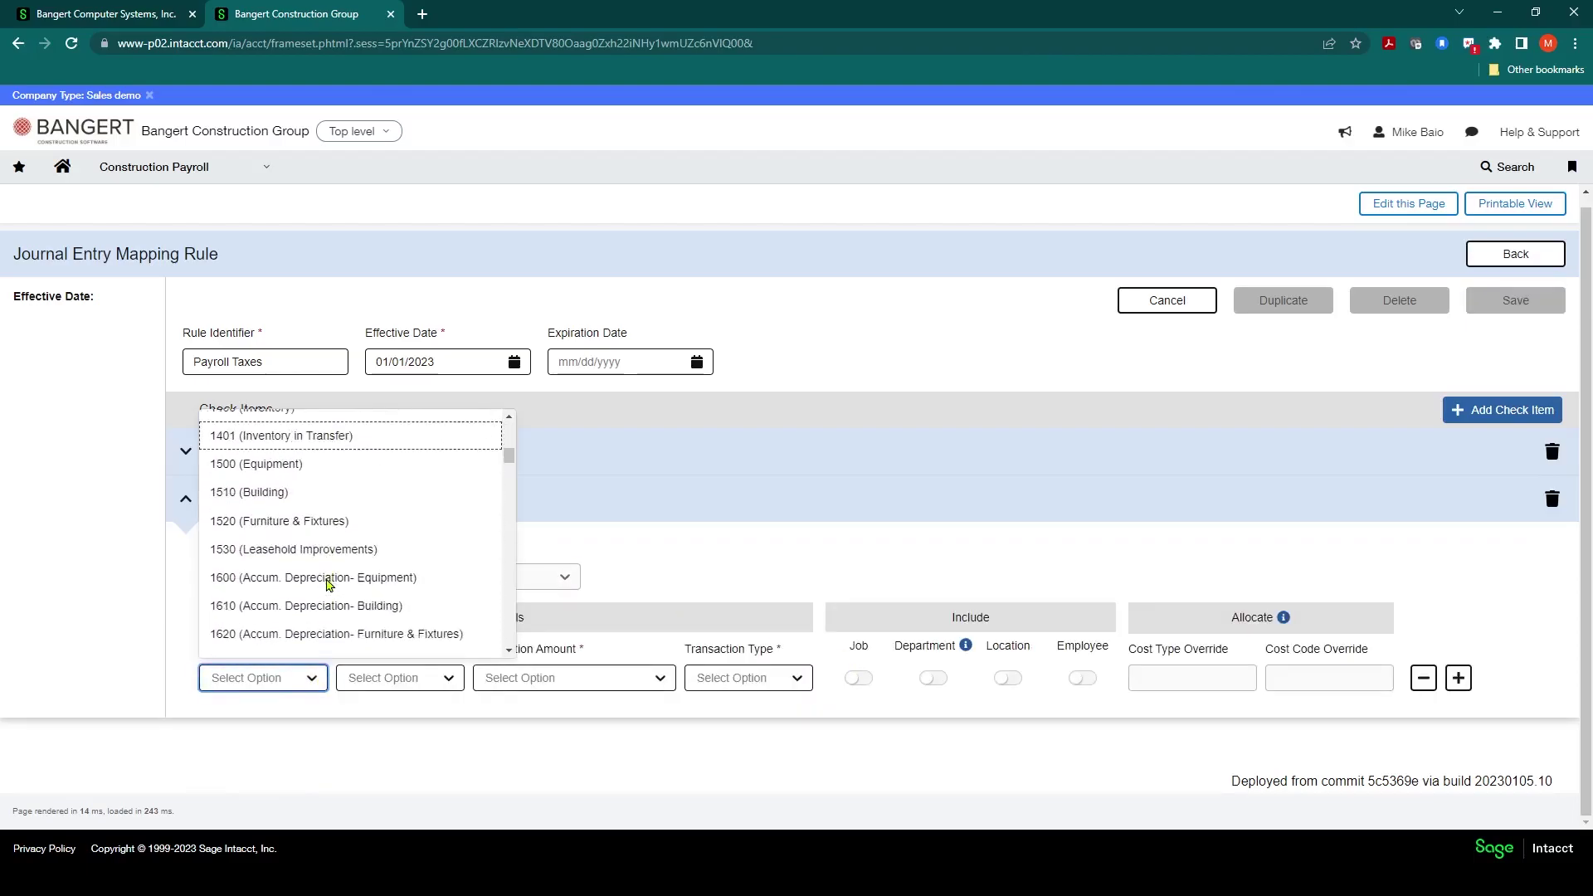
scroll(327, 586, down, 4)
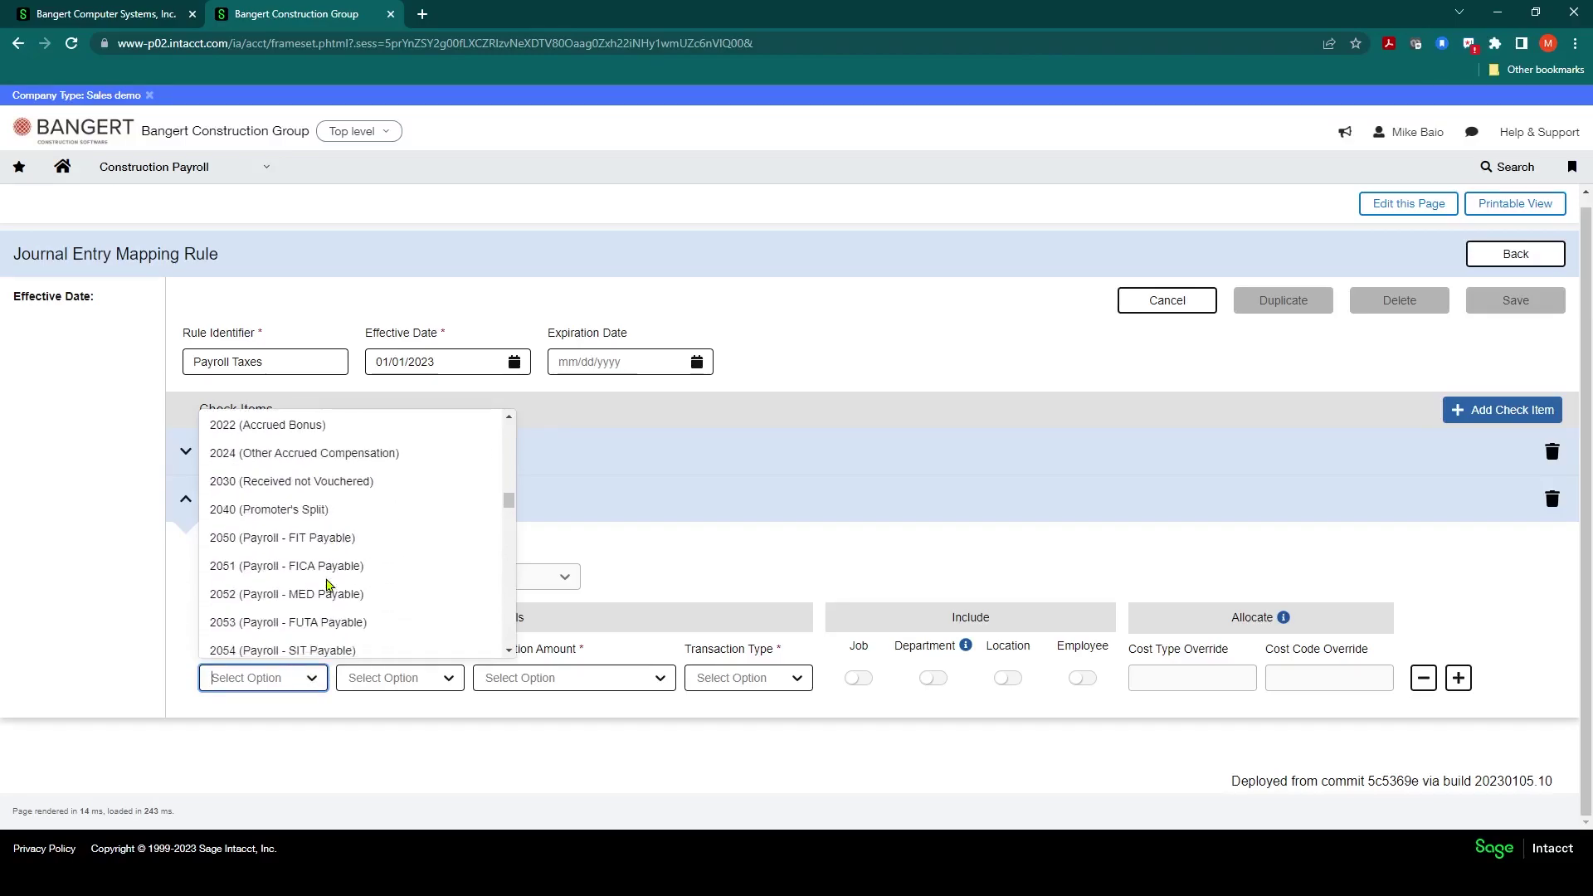
click(331, 542)
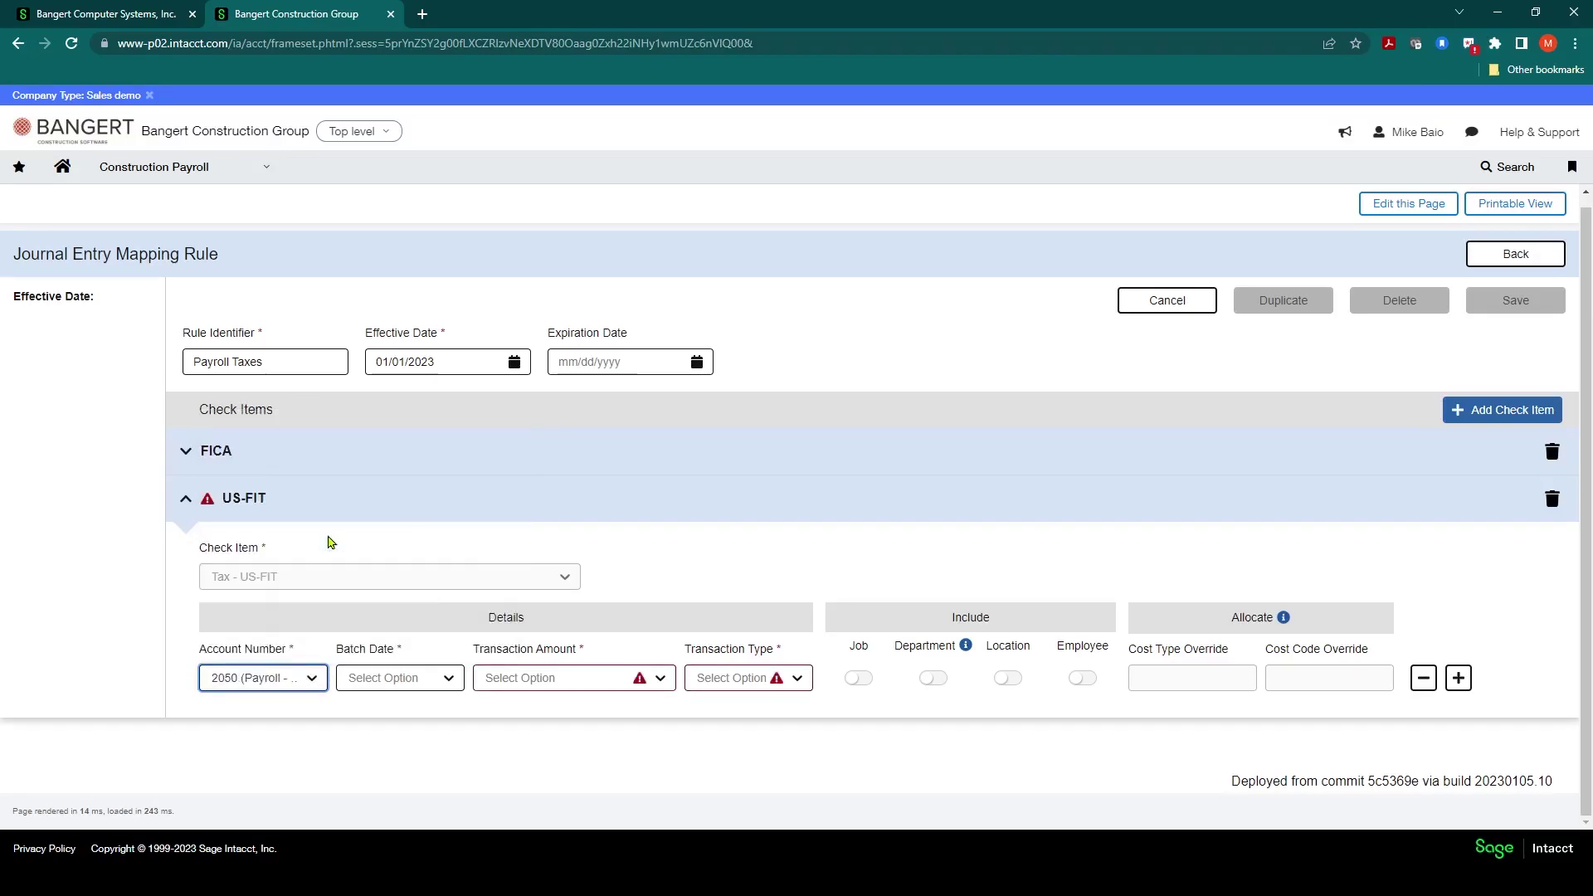
click(448, 678)
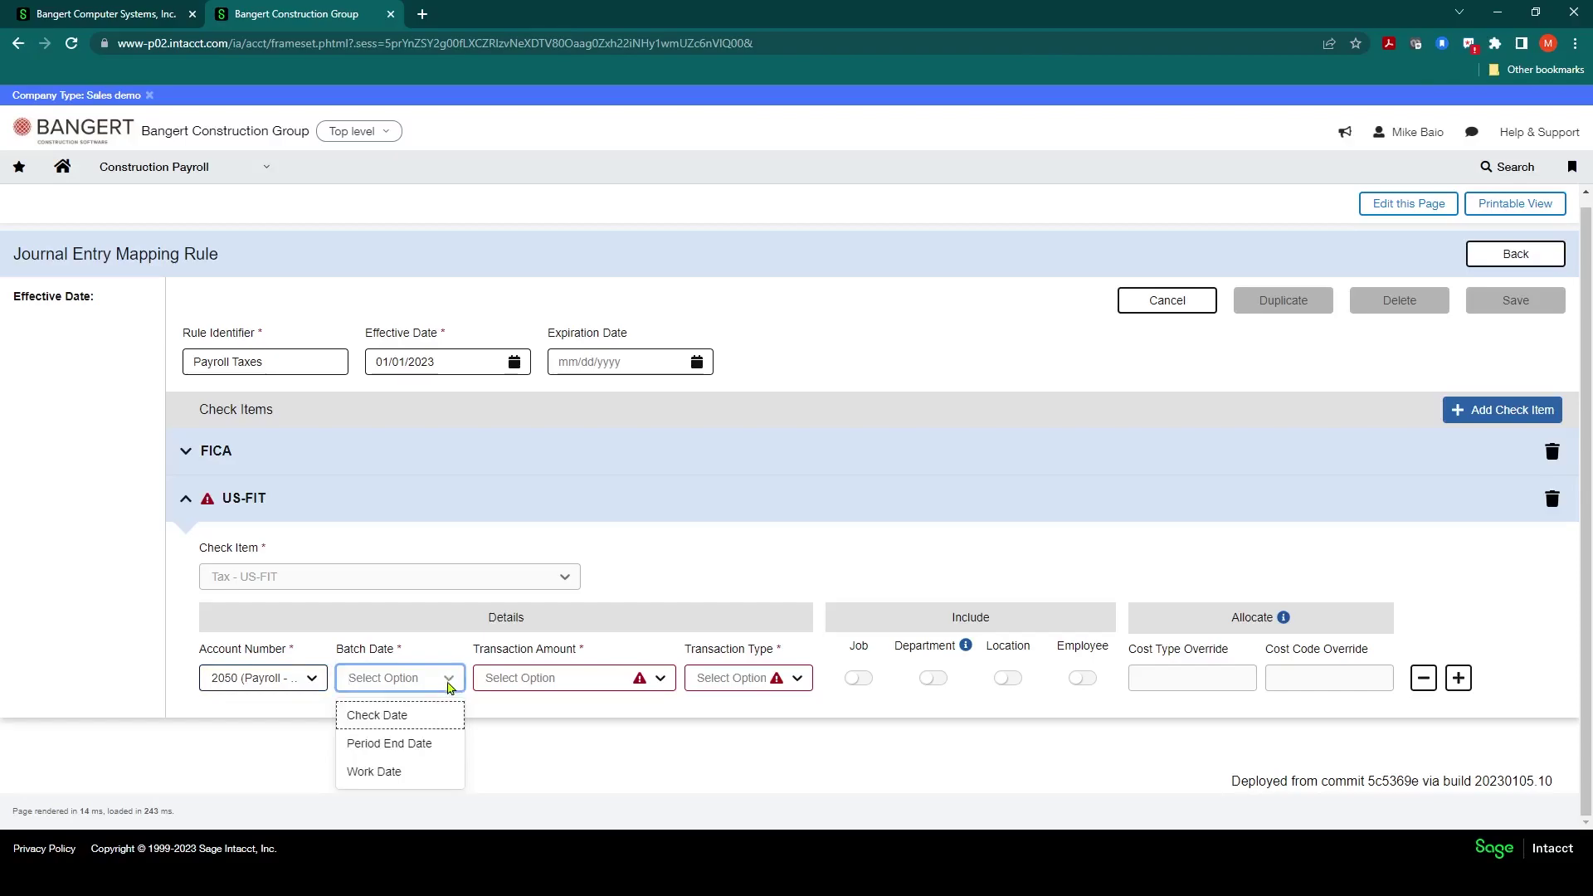
click(413, 717)
- Set the first US-FIT line to Employee Amount with transaction type Credit, and include the Employee dimension
click(544, 678)
click(534, 717)
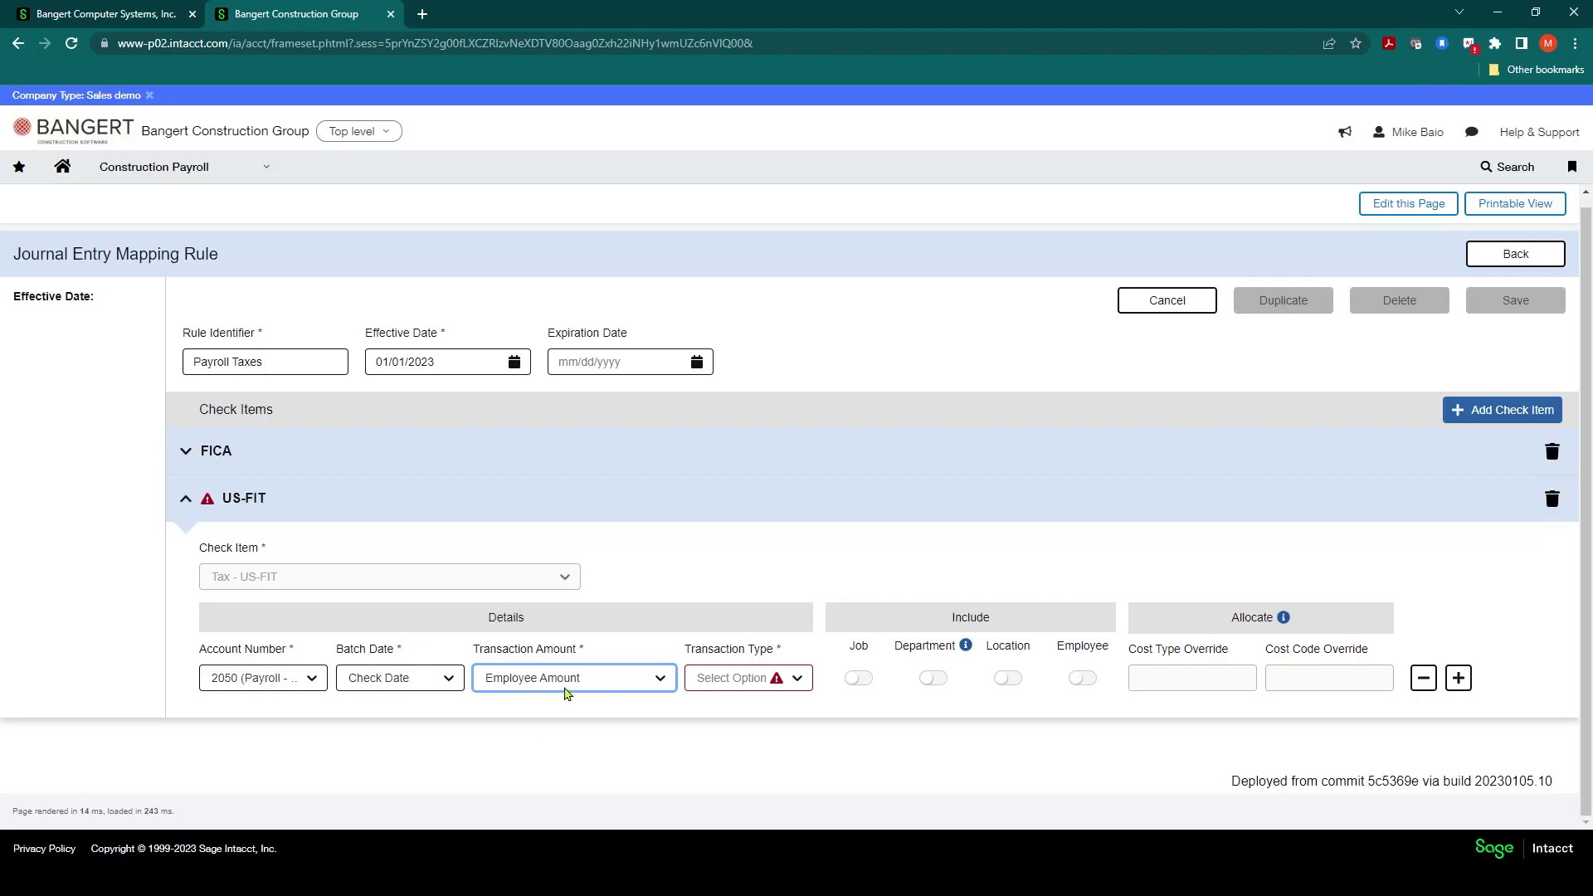
click(730, 678)
click(721, 716)
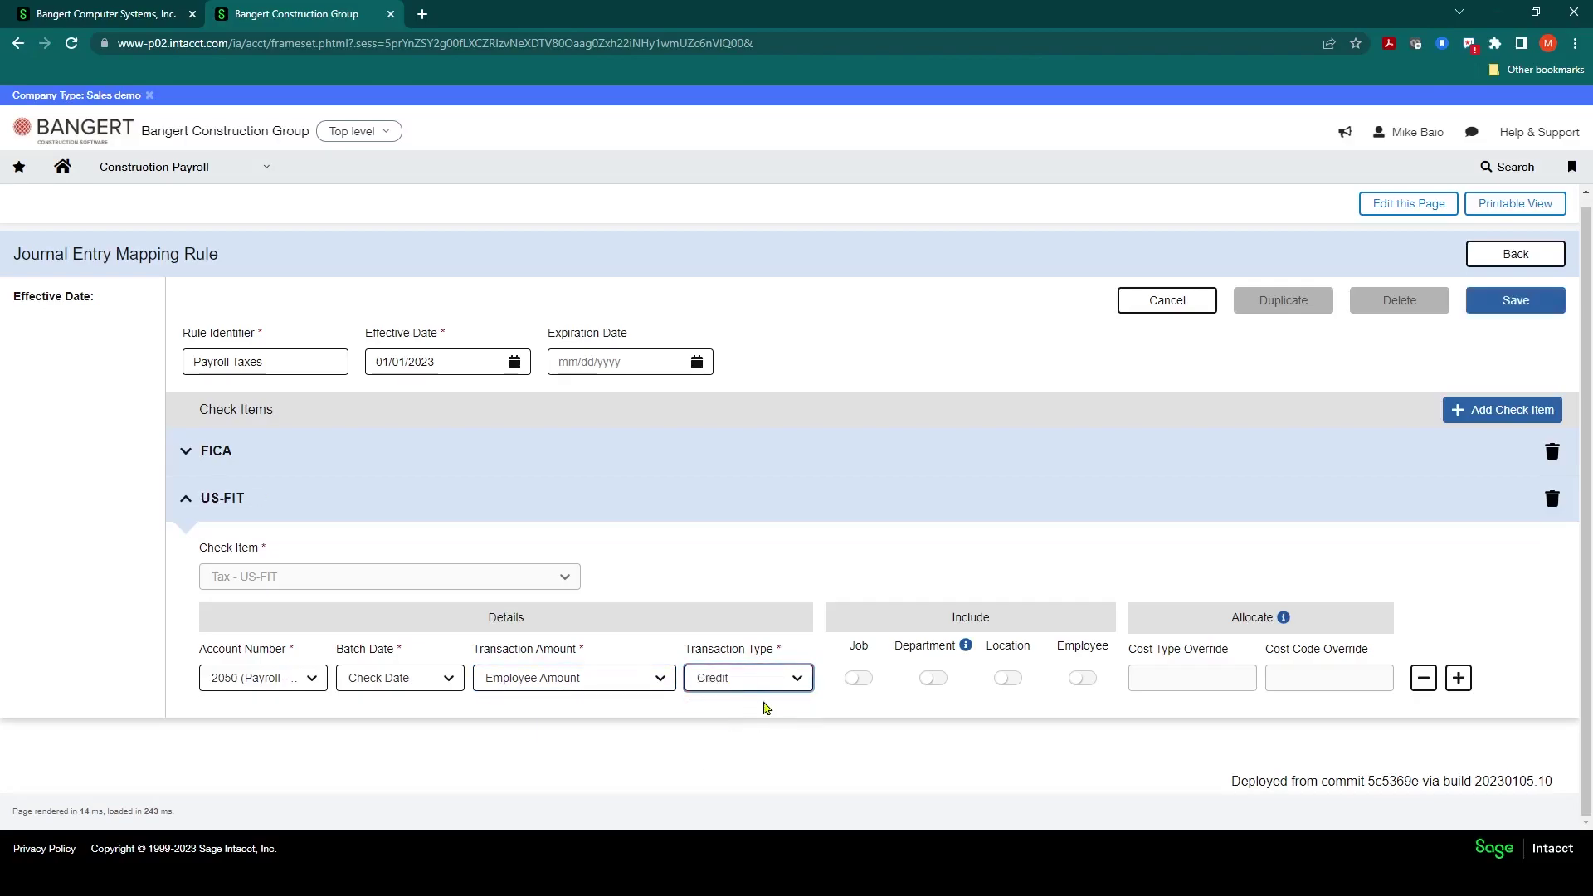
click(1088, 679)
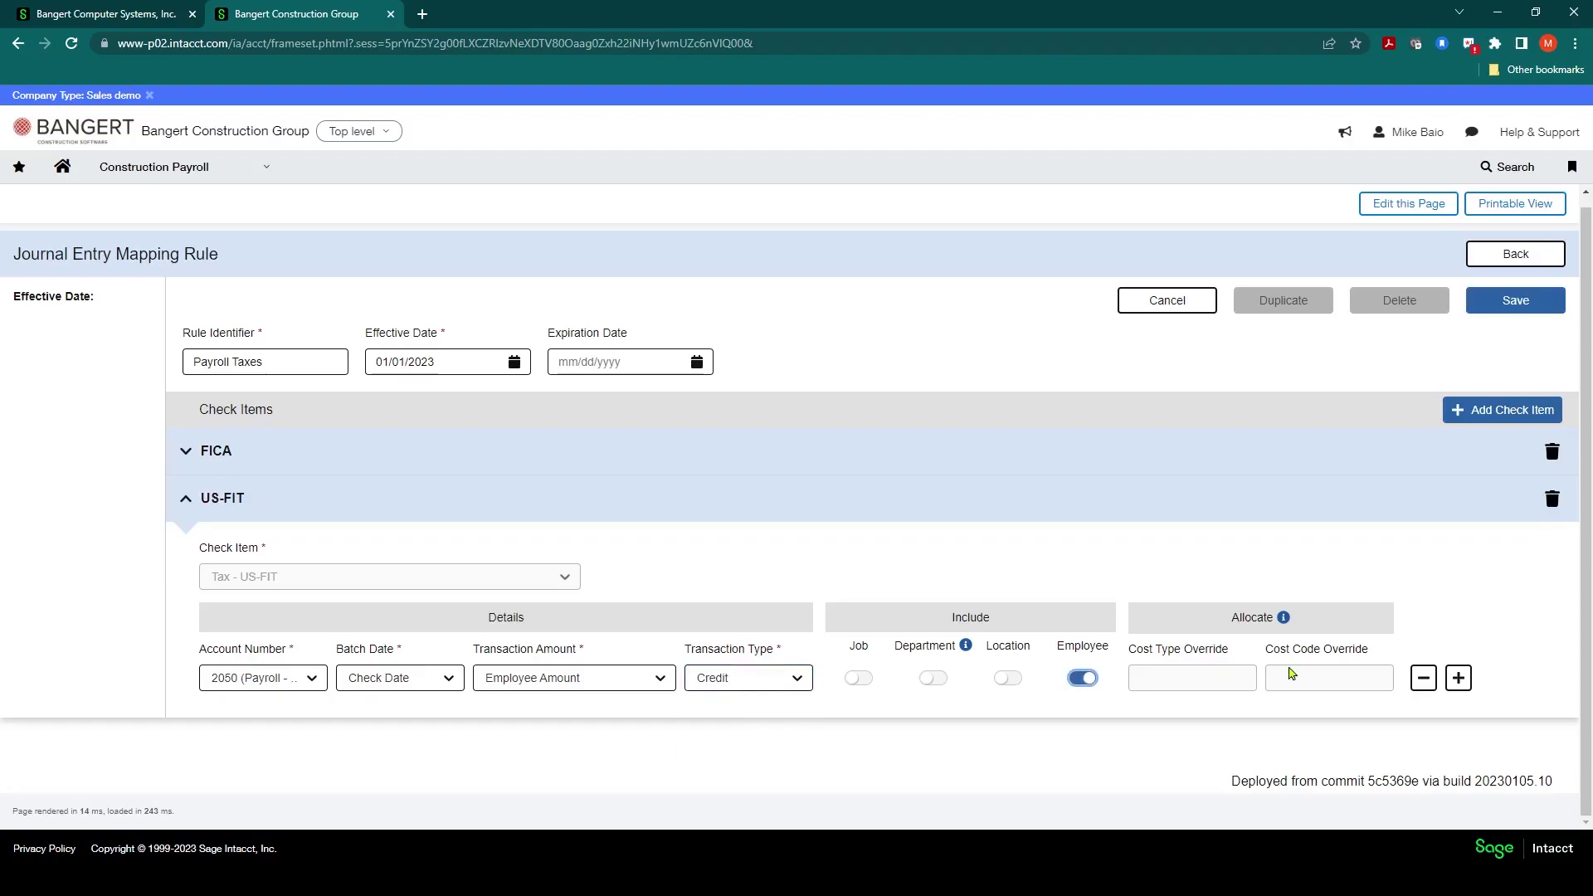
- Add a second journal entry line to the US-FIT check item using account 2014 (Accrued Payroll Liability) and Check Date as batch date
click(1458, 678)
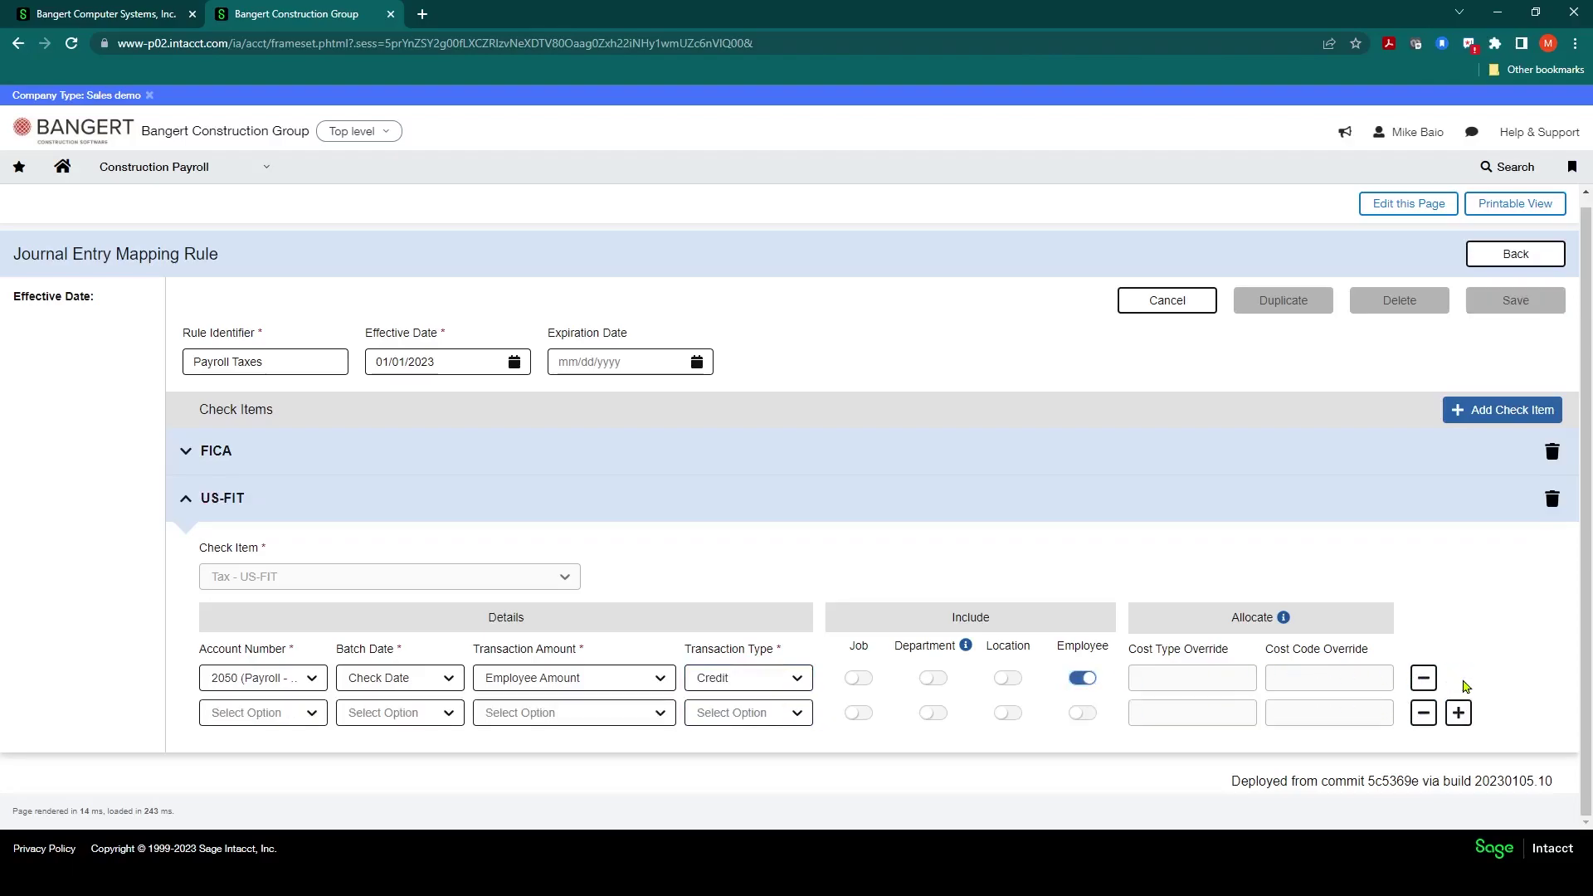
click(266, 715)
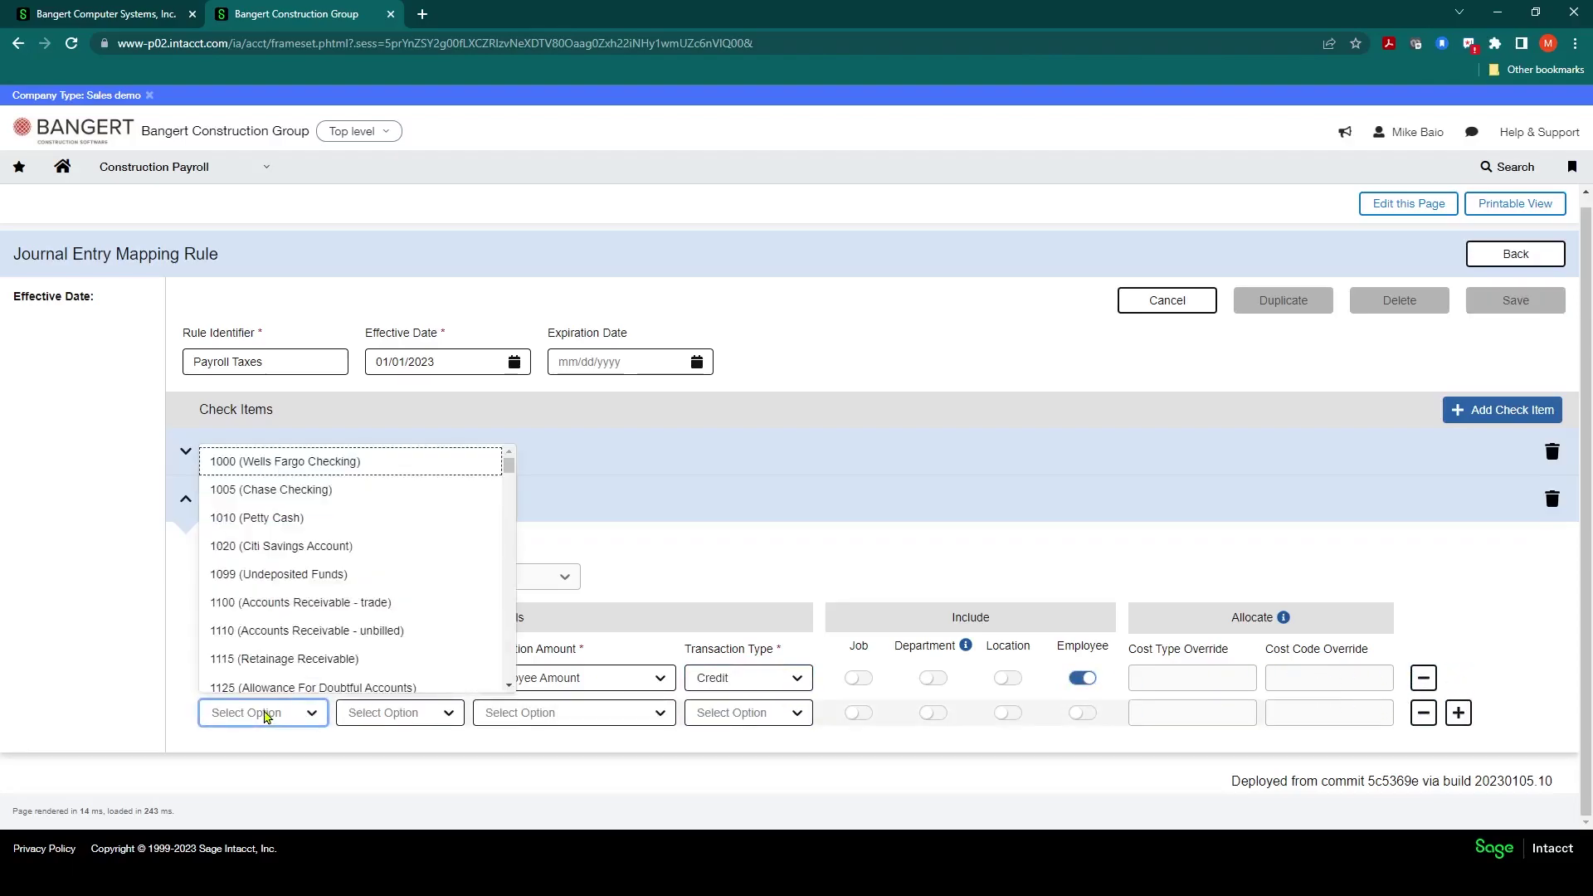
text(2014)
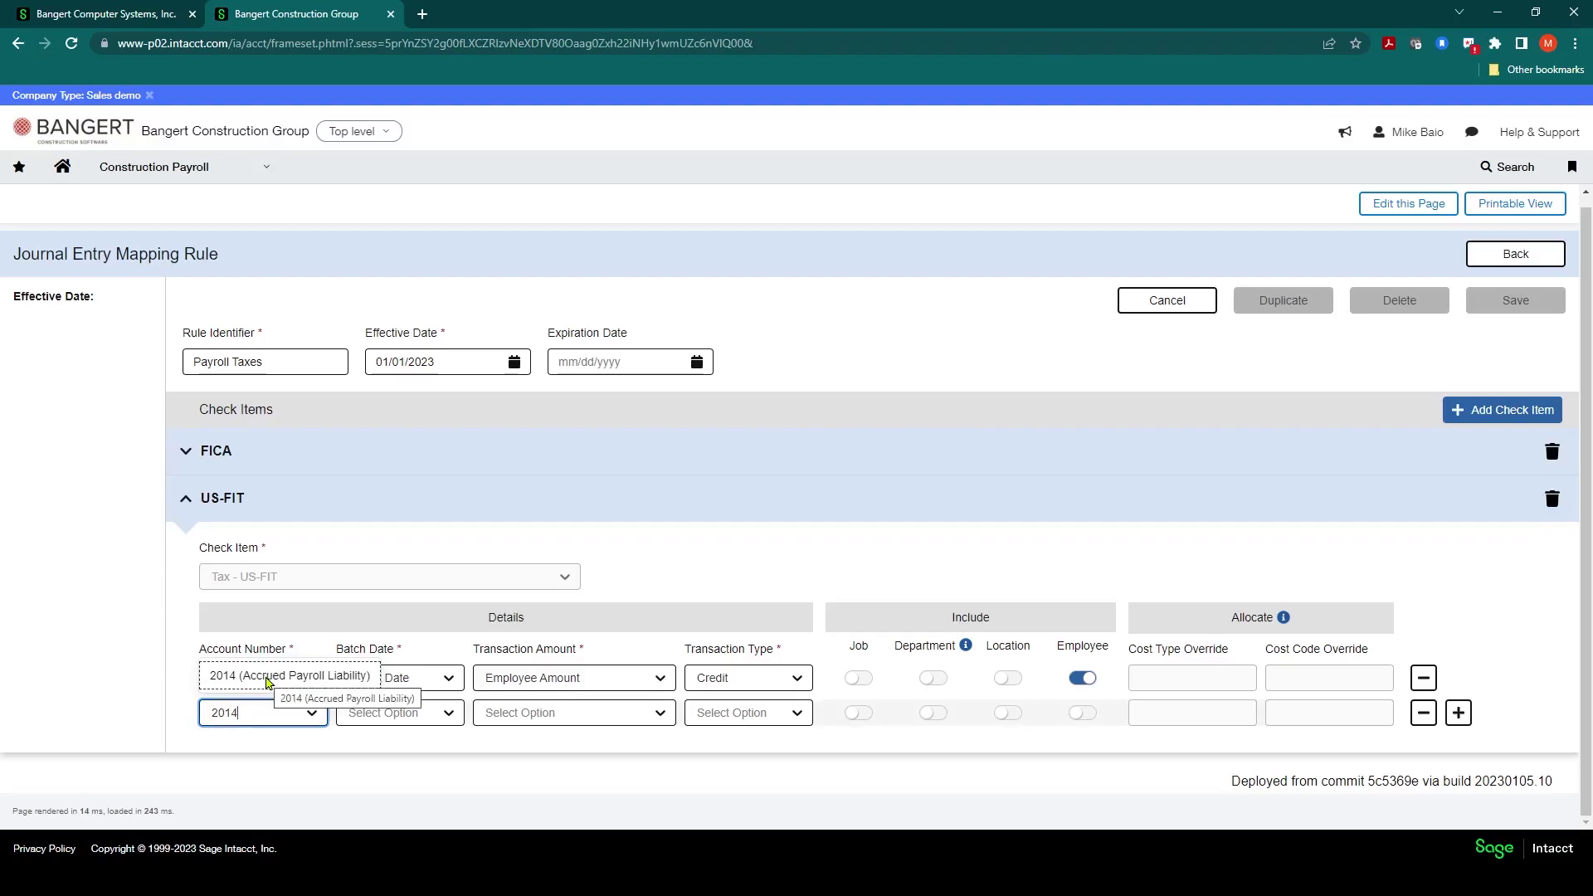
click(267, 682)
click(405, 713)
click(406, 628)
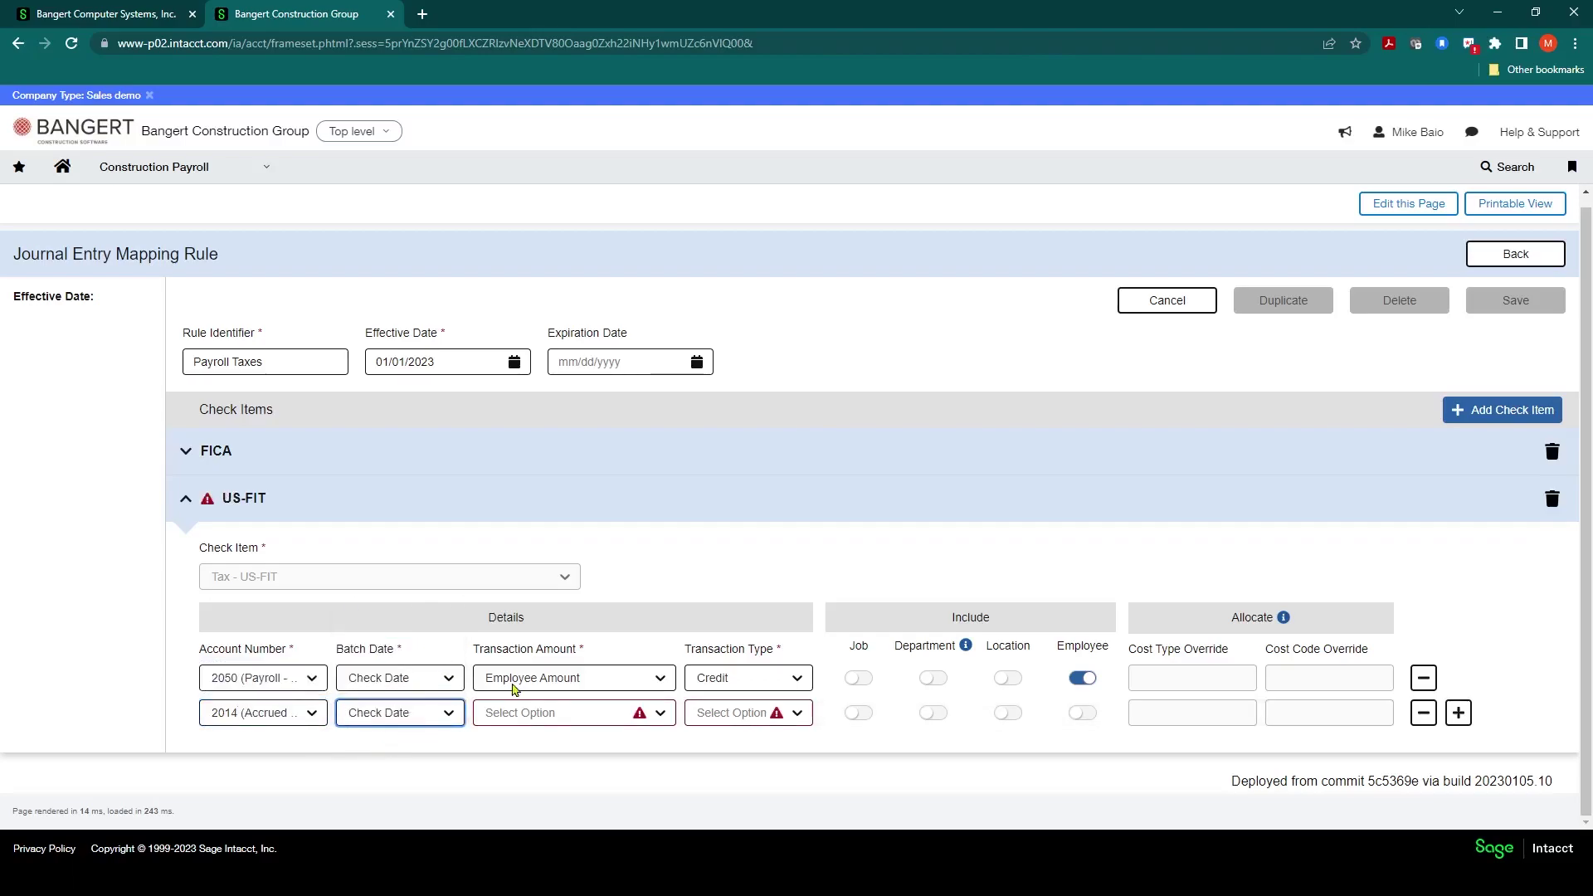
- Set the second US-FIT line to Employee Amount with transaction type Debit
click(539, 714)
click(535, 647)
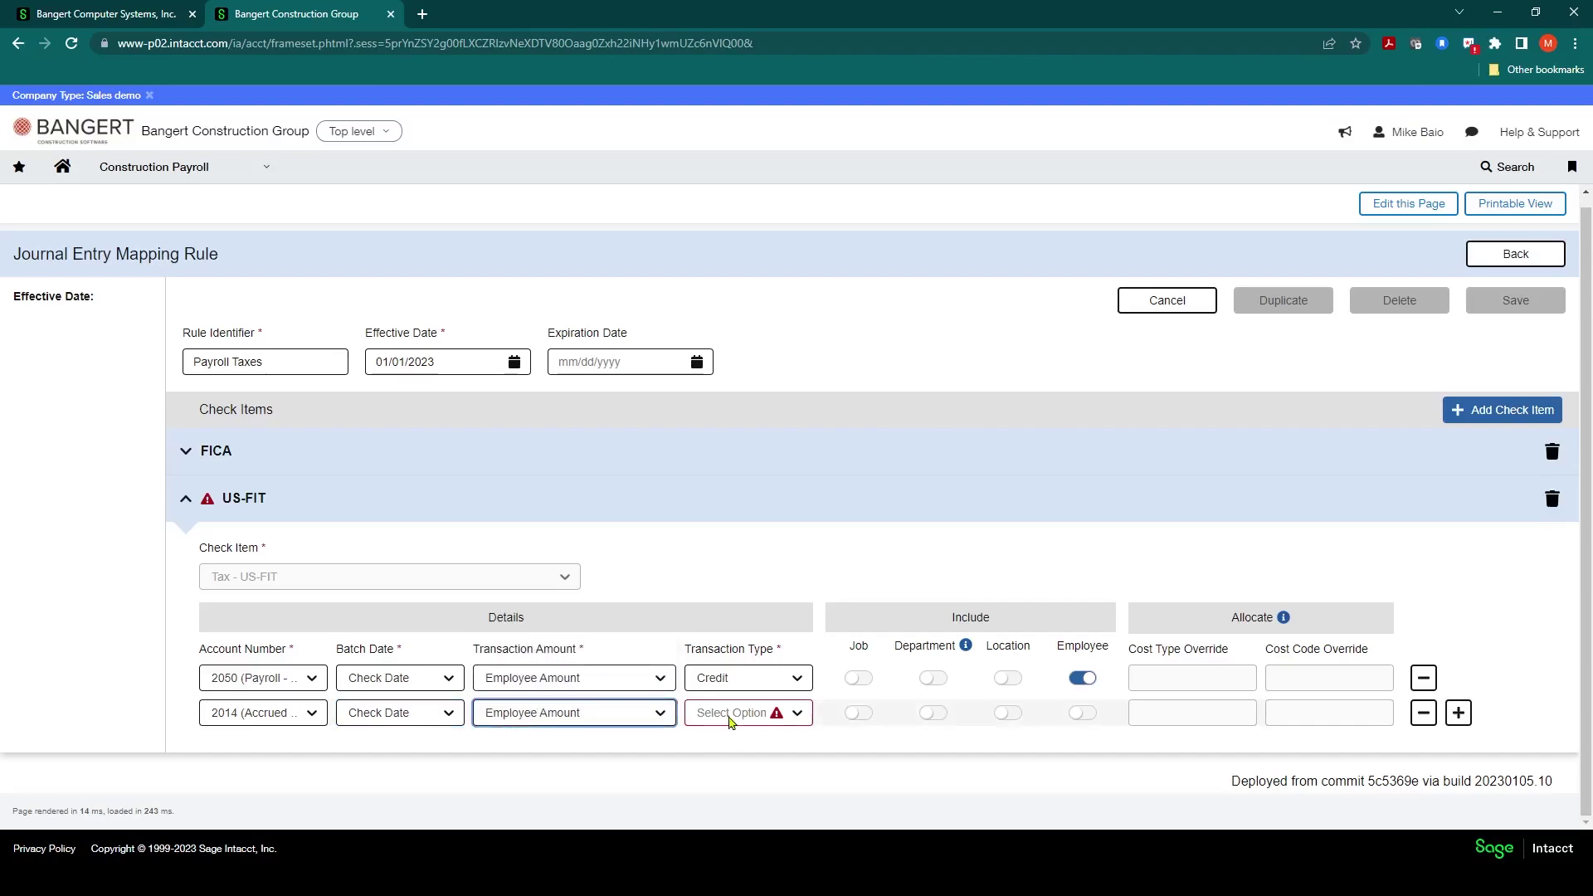
click(730, 721)
click(711, 676)
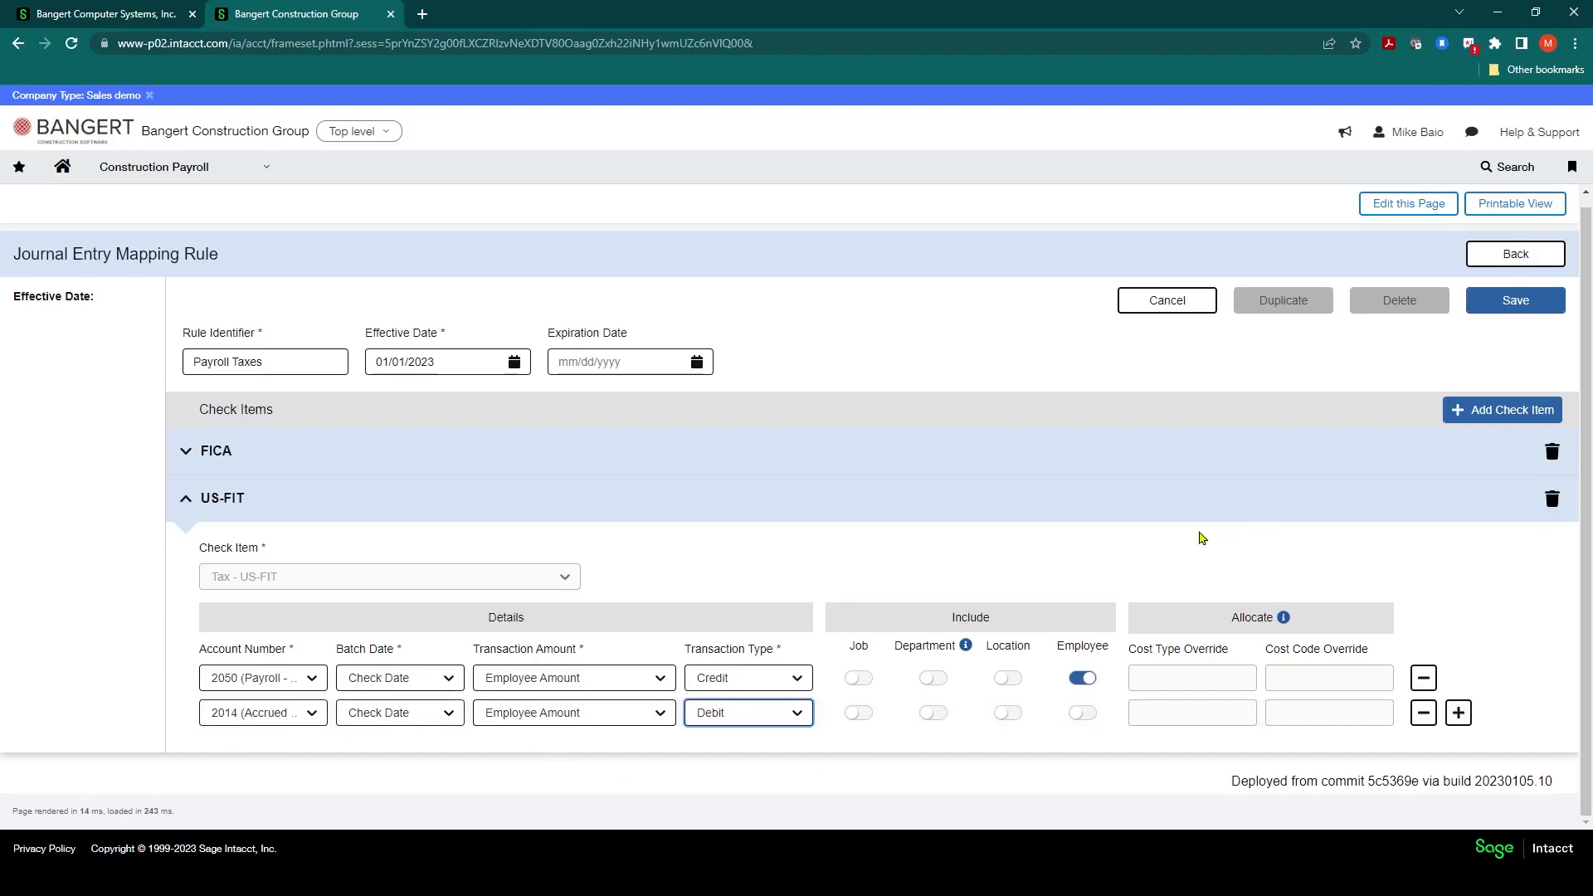
- Collapse the US-FIT check item and save the Payroll Taxes mapping rule
click(1514, 303)
click(186, 497)
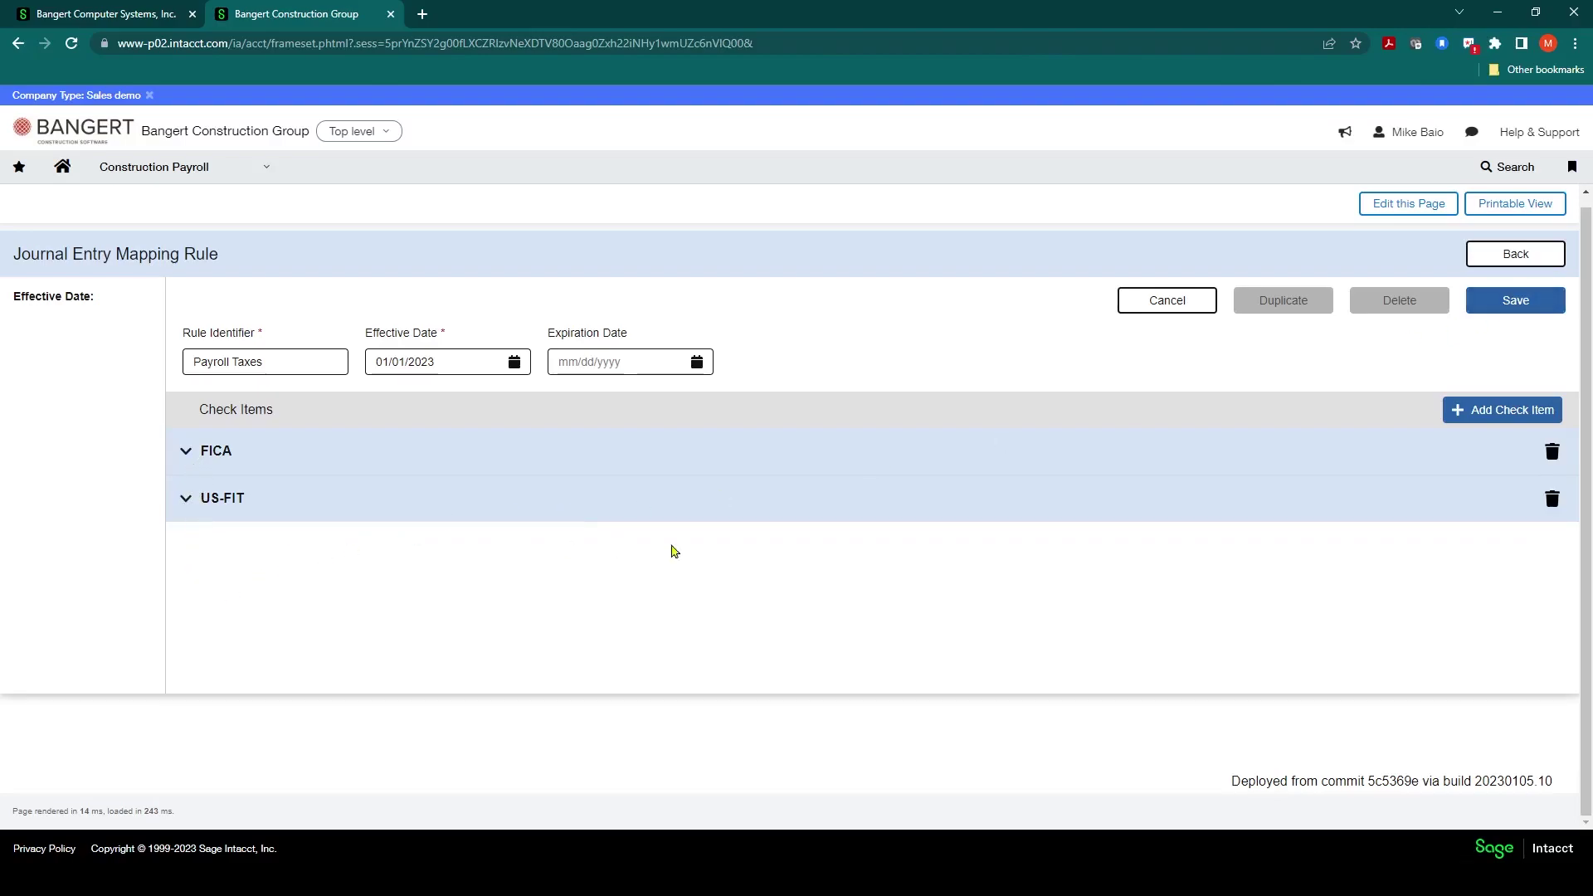
click(1509, 303)
click(801, 610)
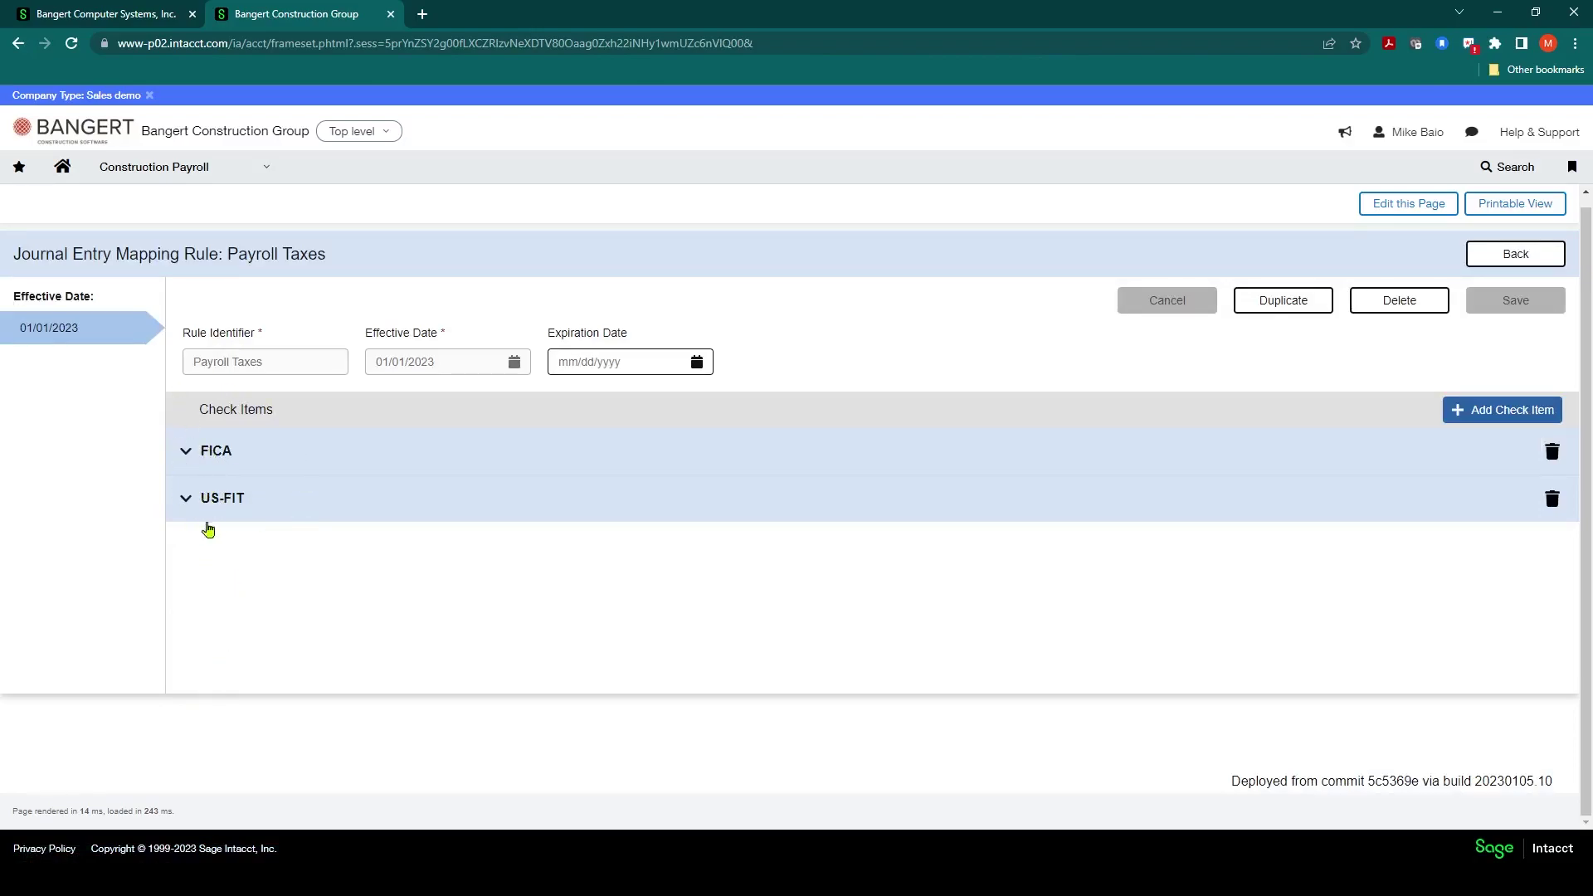
click(1446, 419)
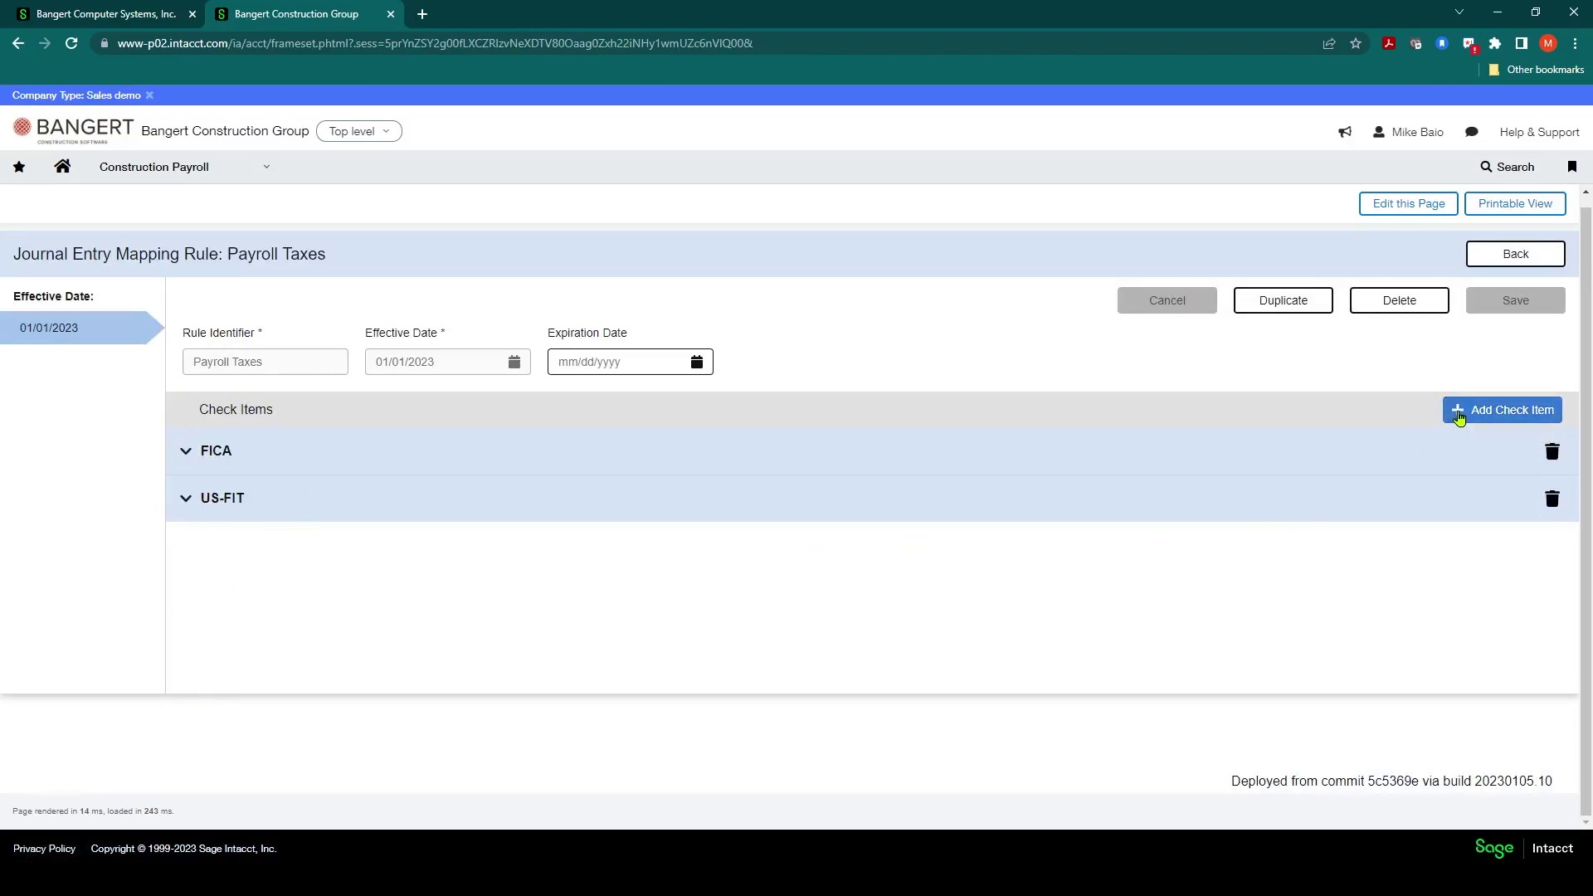
click(186, 459)
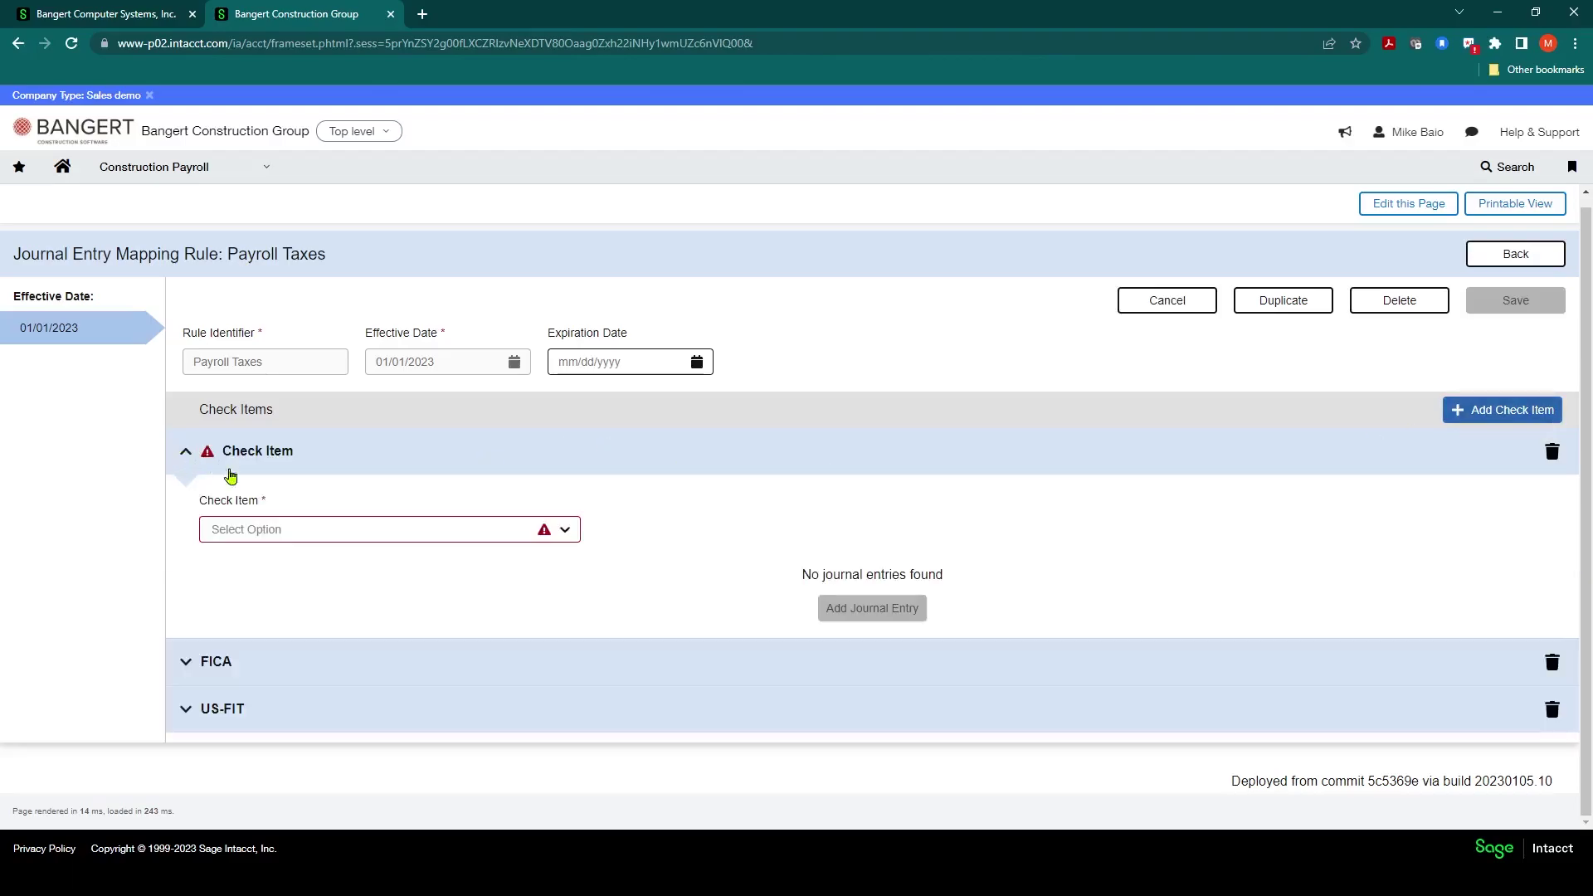
click(565, 529)
scroll(569, 593, down, 20)
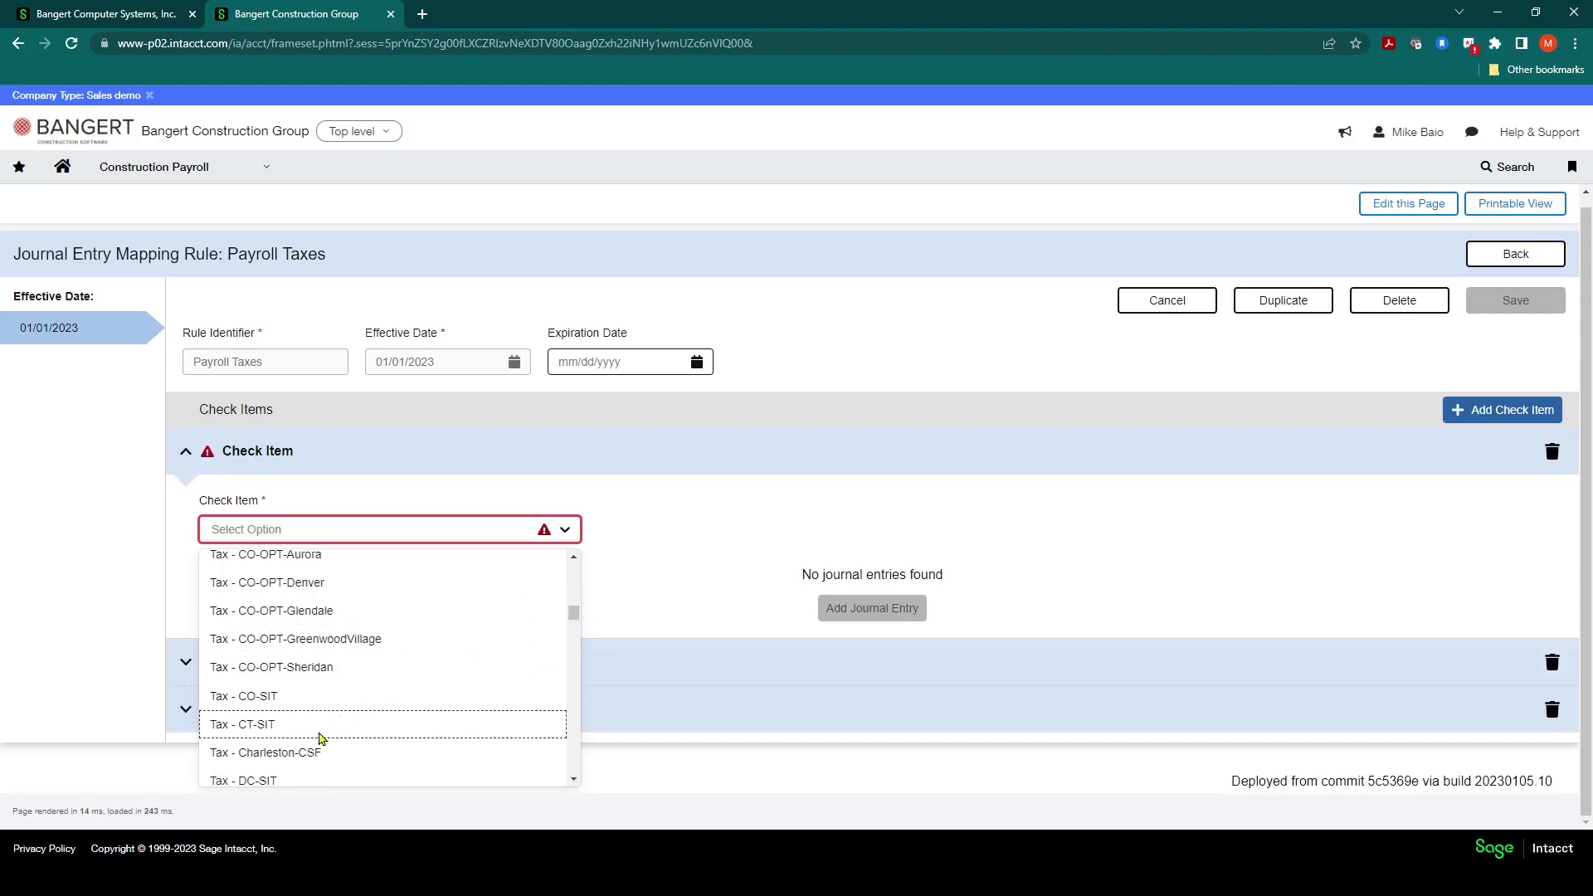
scroll(294, 724, down, 1)
scroll(295, 725, down, 1)
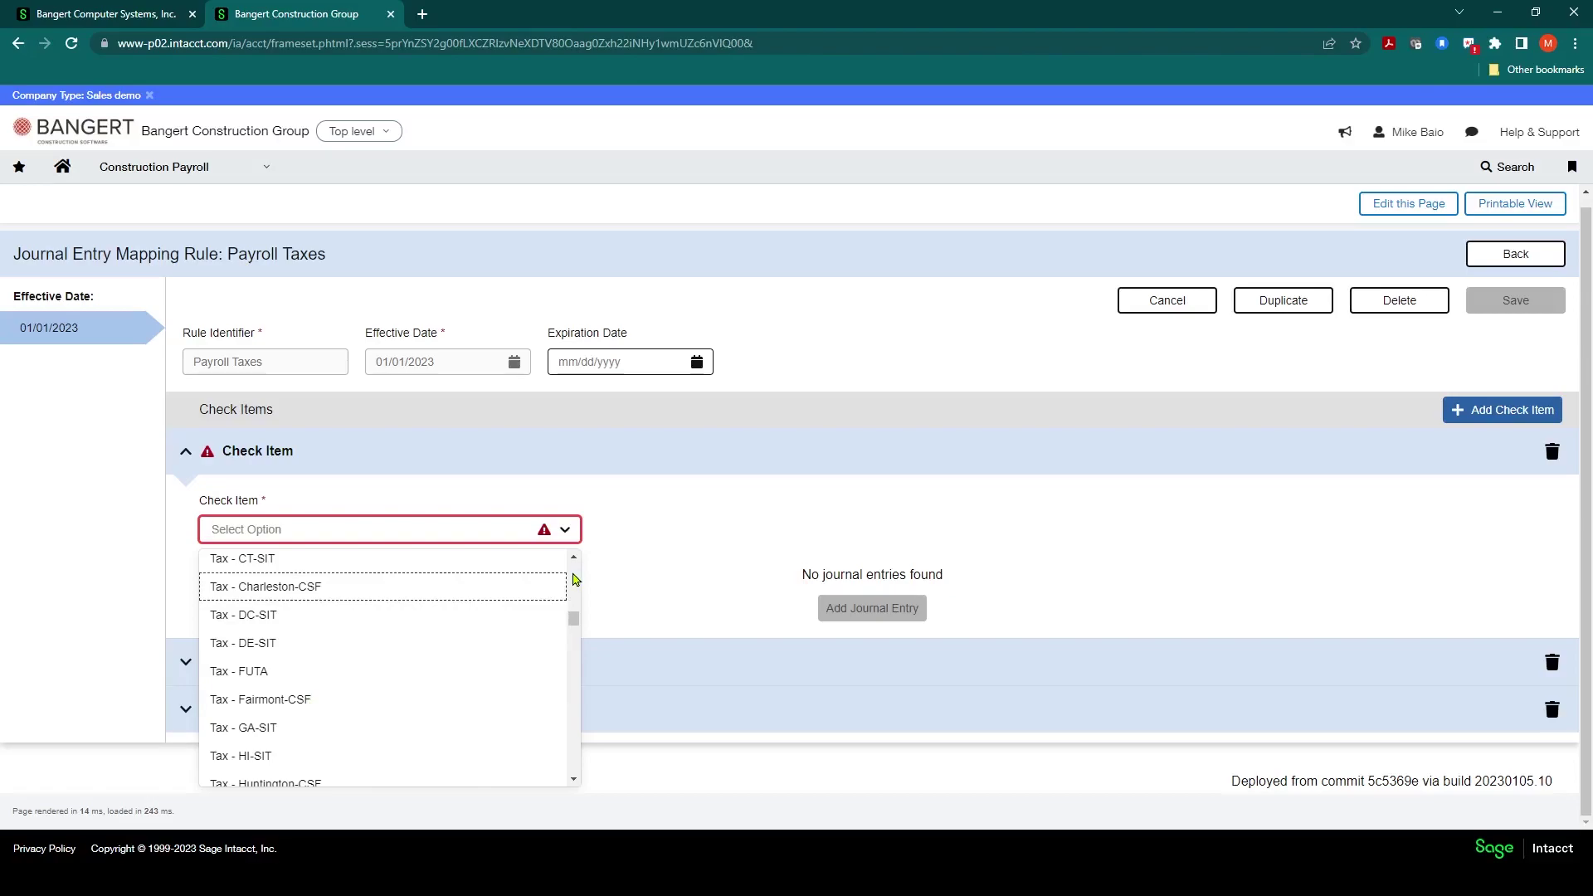
scroll(573, 578, up, 4)
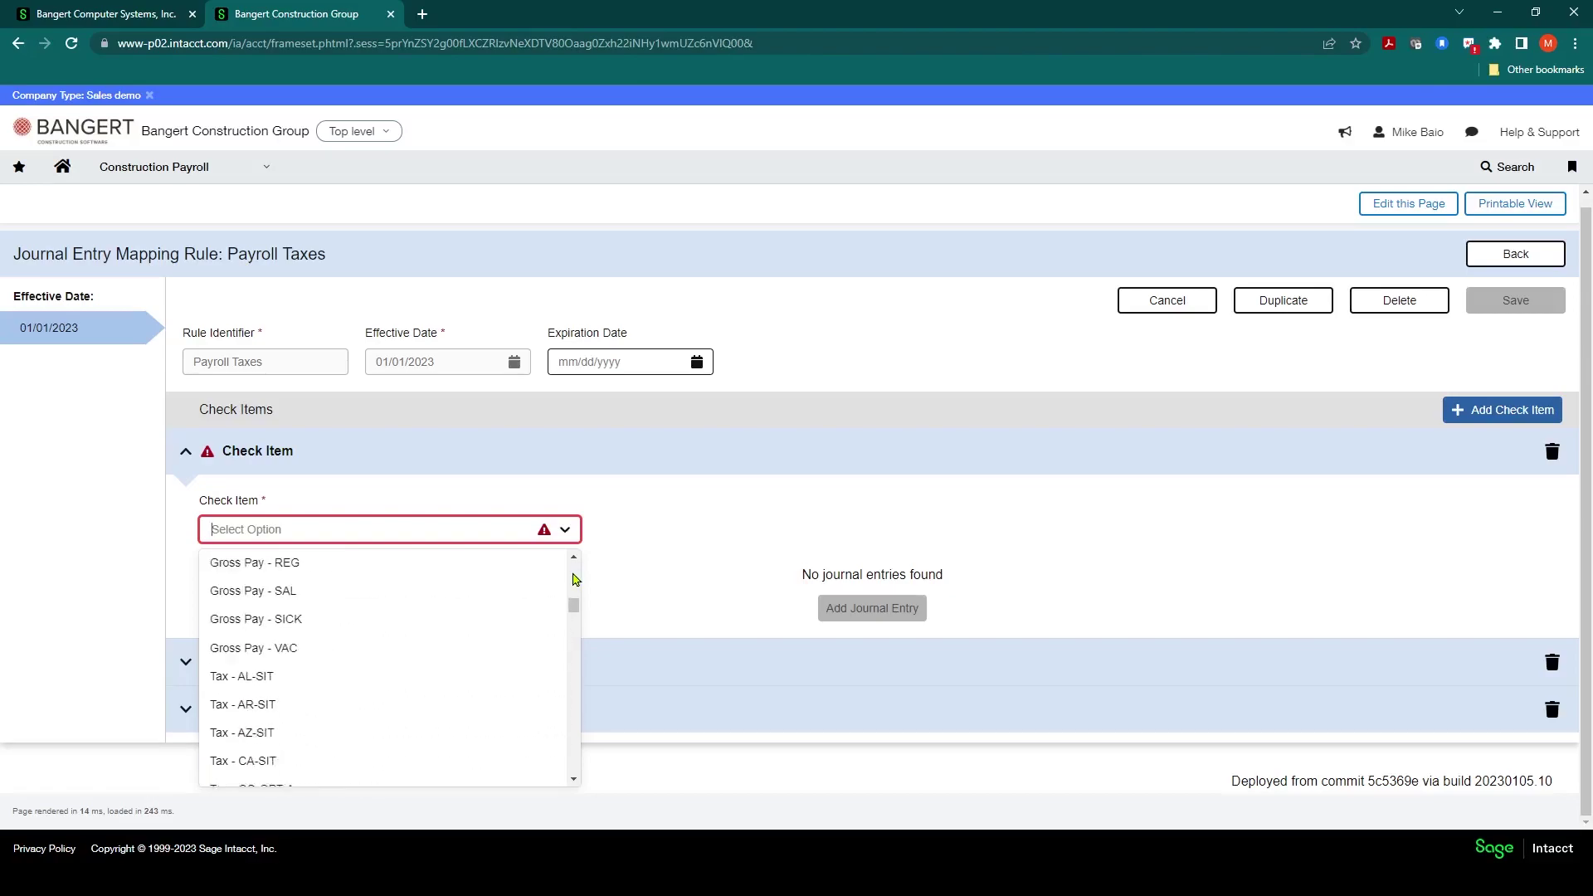
- Return to the list of journal entry mapping rules, discarding the unsaved empty check item
click(1501, 264)
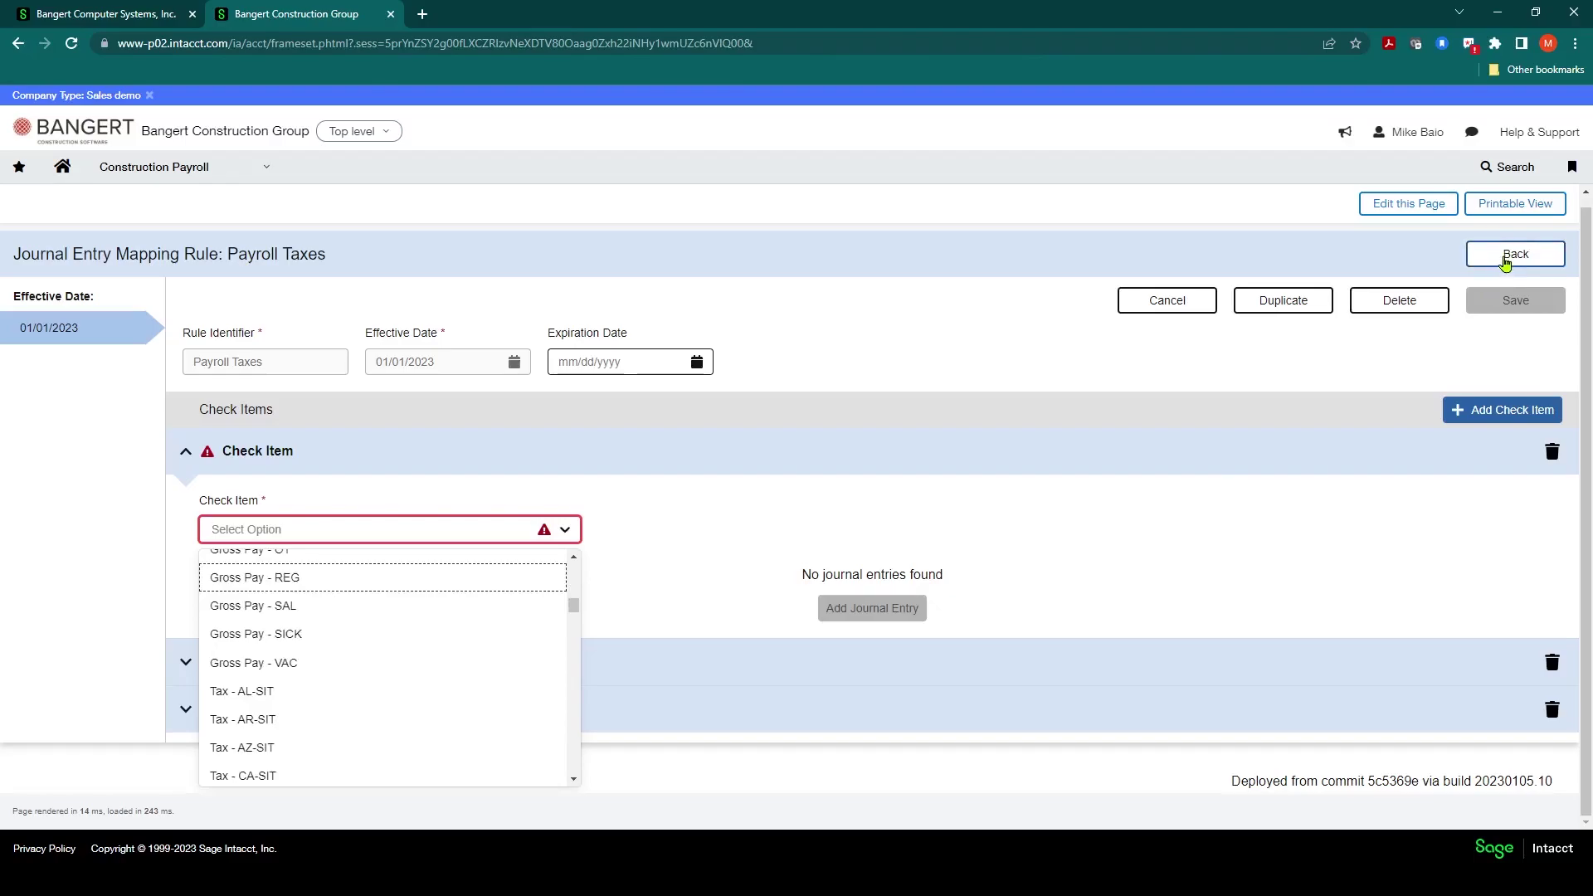
click(1505, 262)
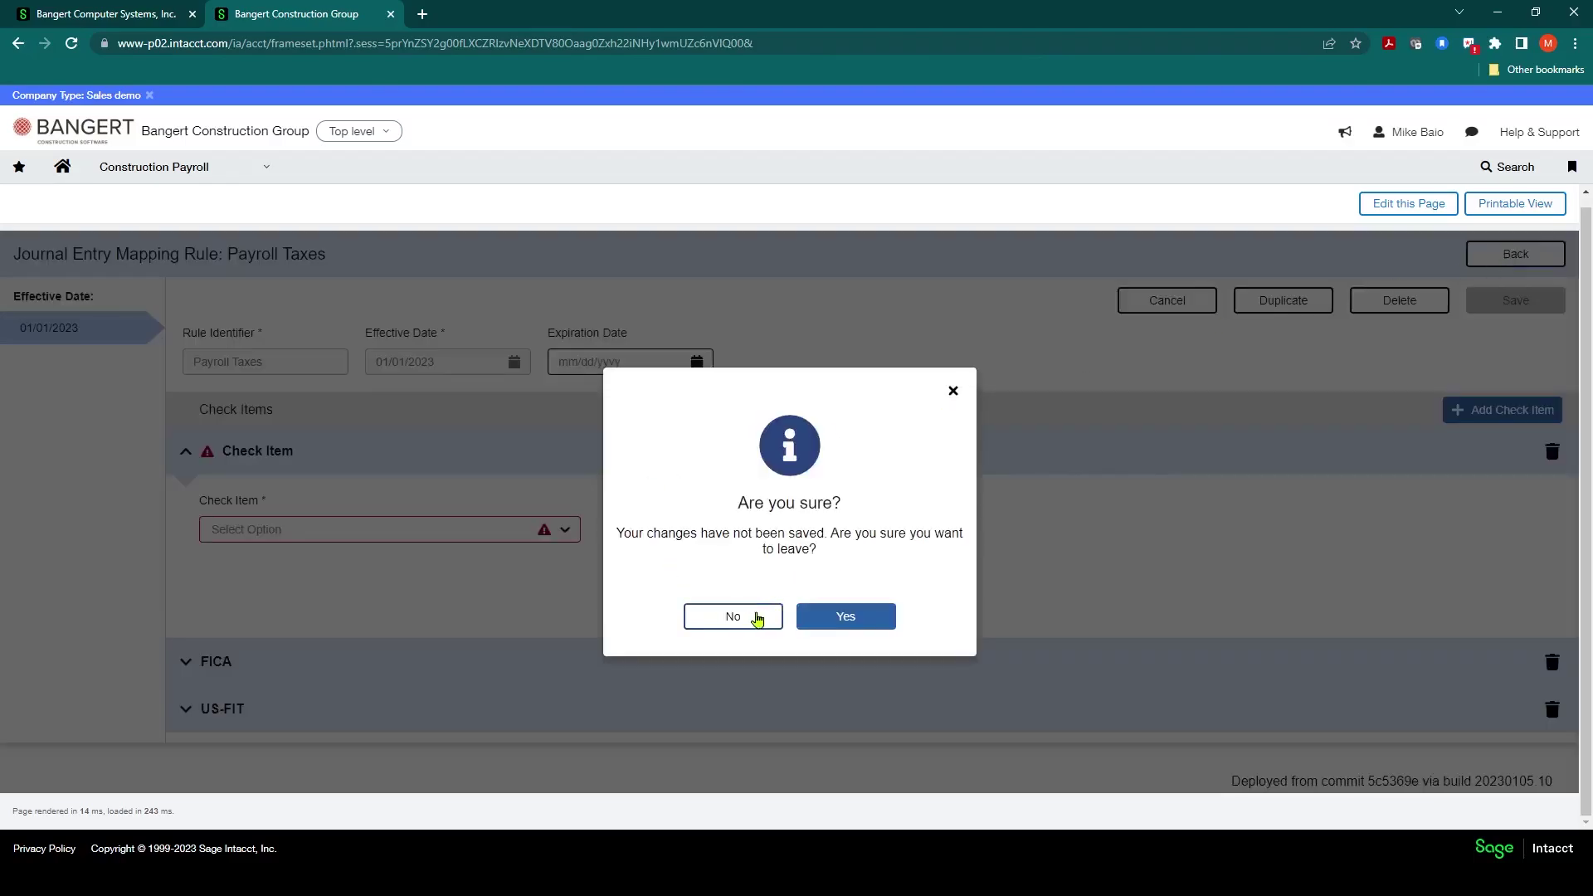
click(840, 618)
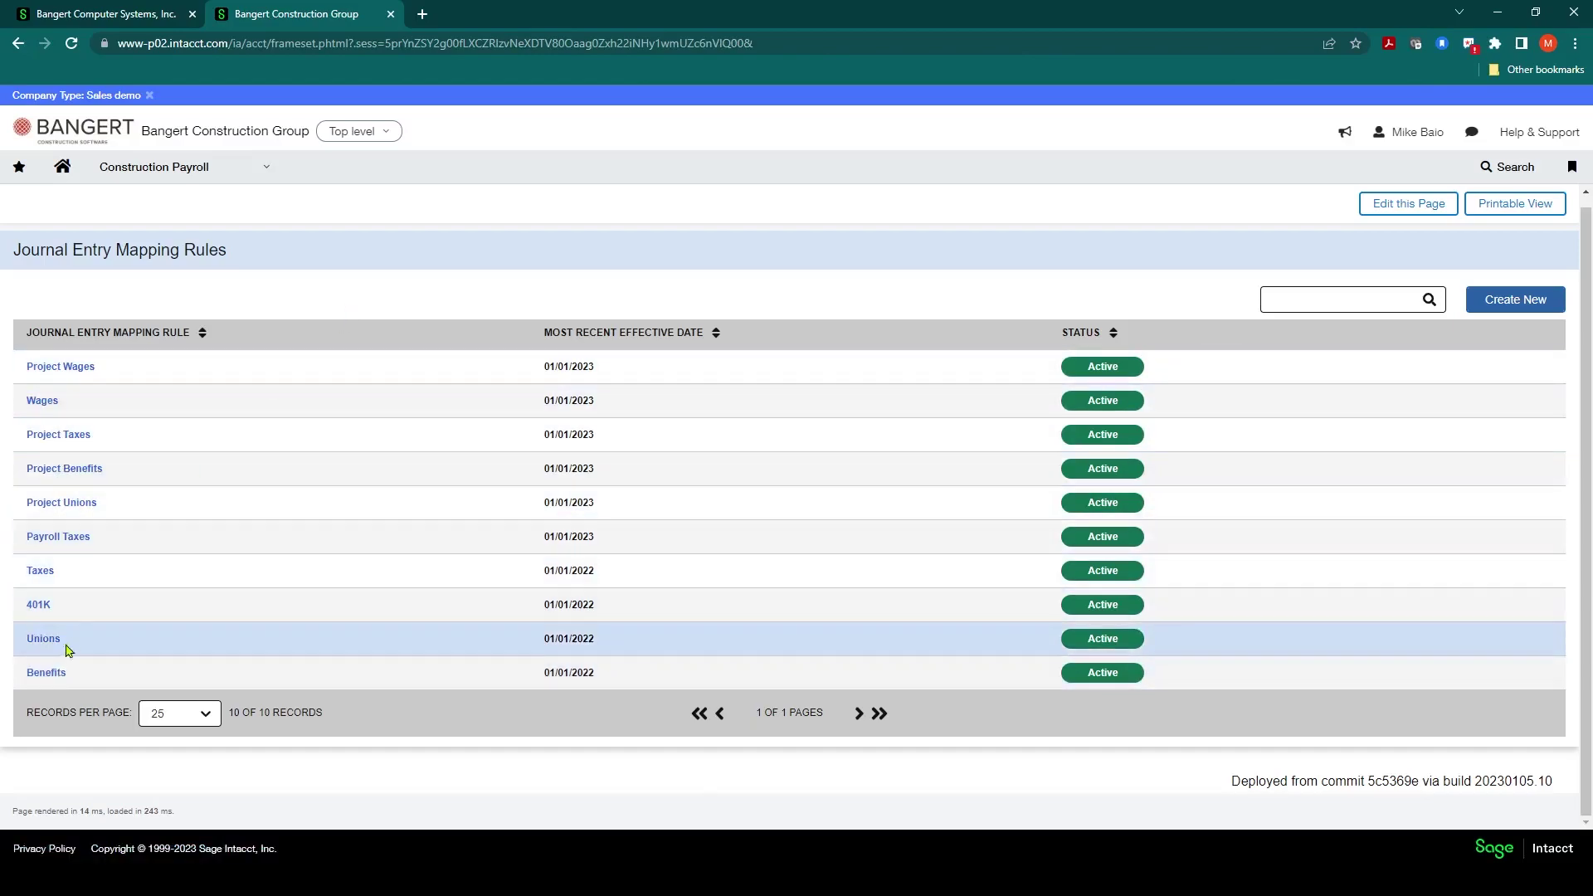
- Examine the journal entry lines of the Health - Family - Employer check item in the Benefits rule, and return to the rules list
click(39, 680)
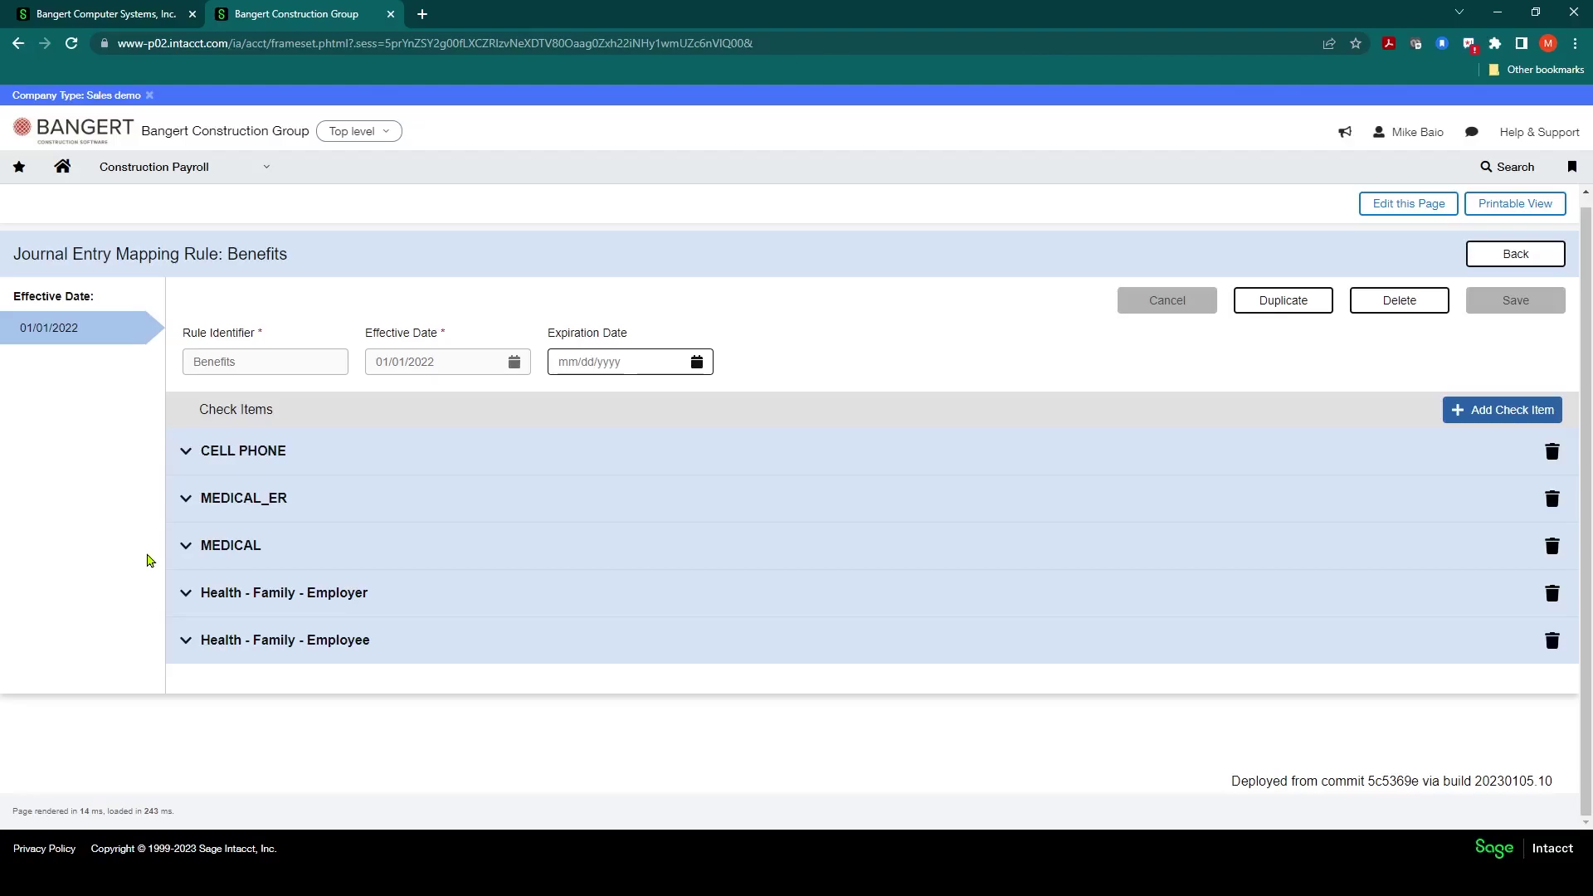
click(188, 594)
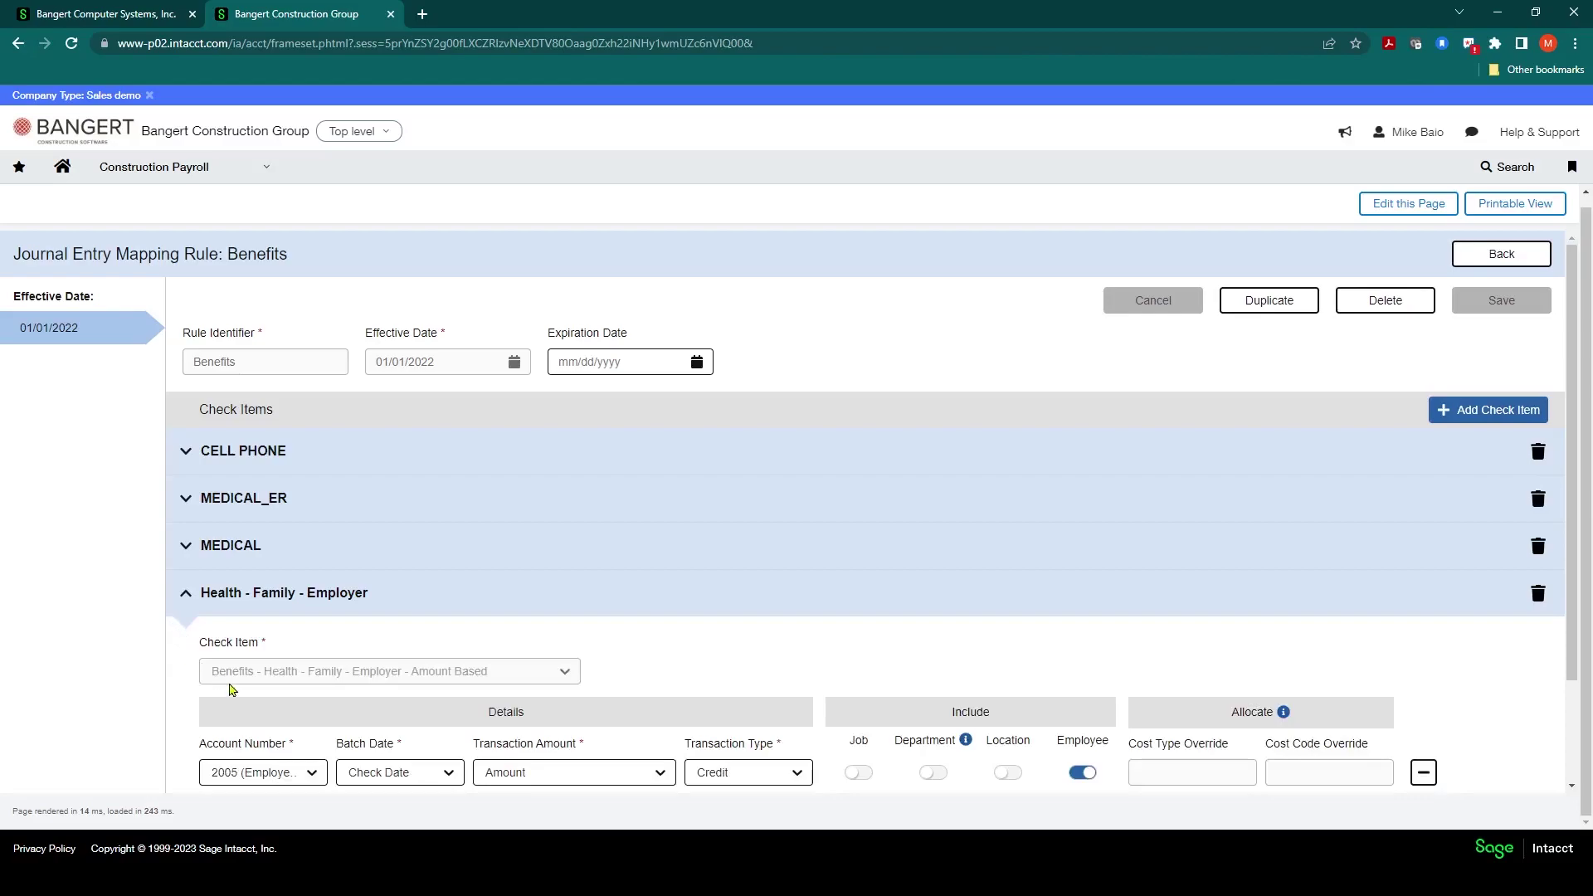
scroll(200, 630, down, 2)
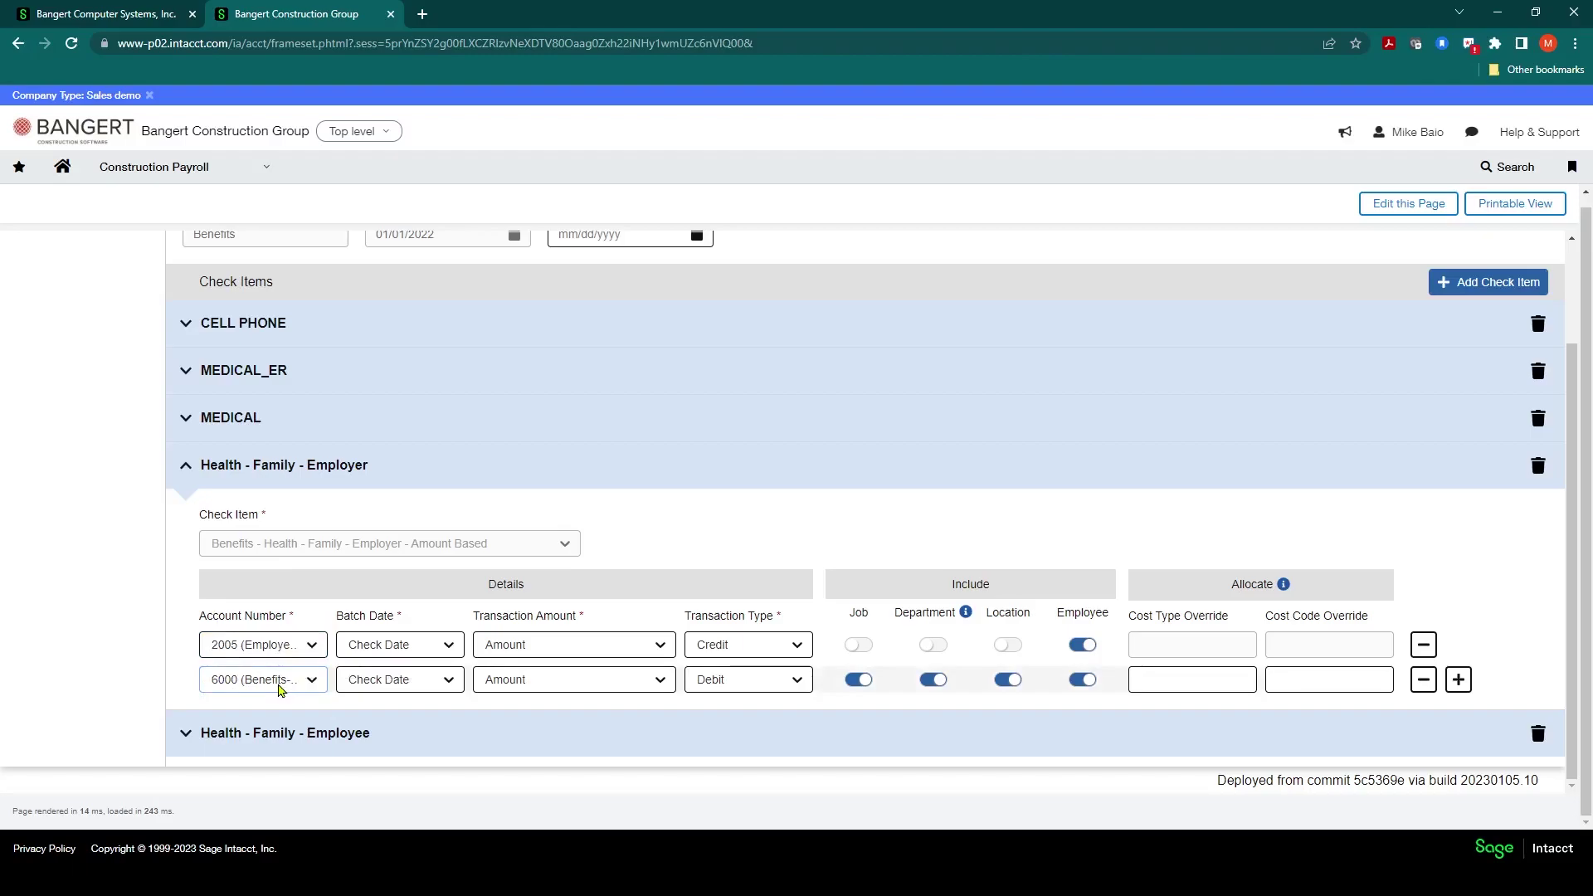
click(186, 467)
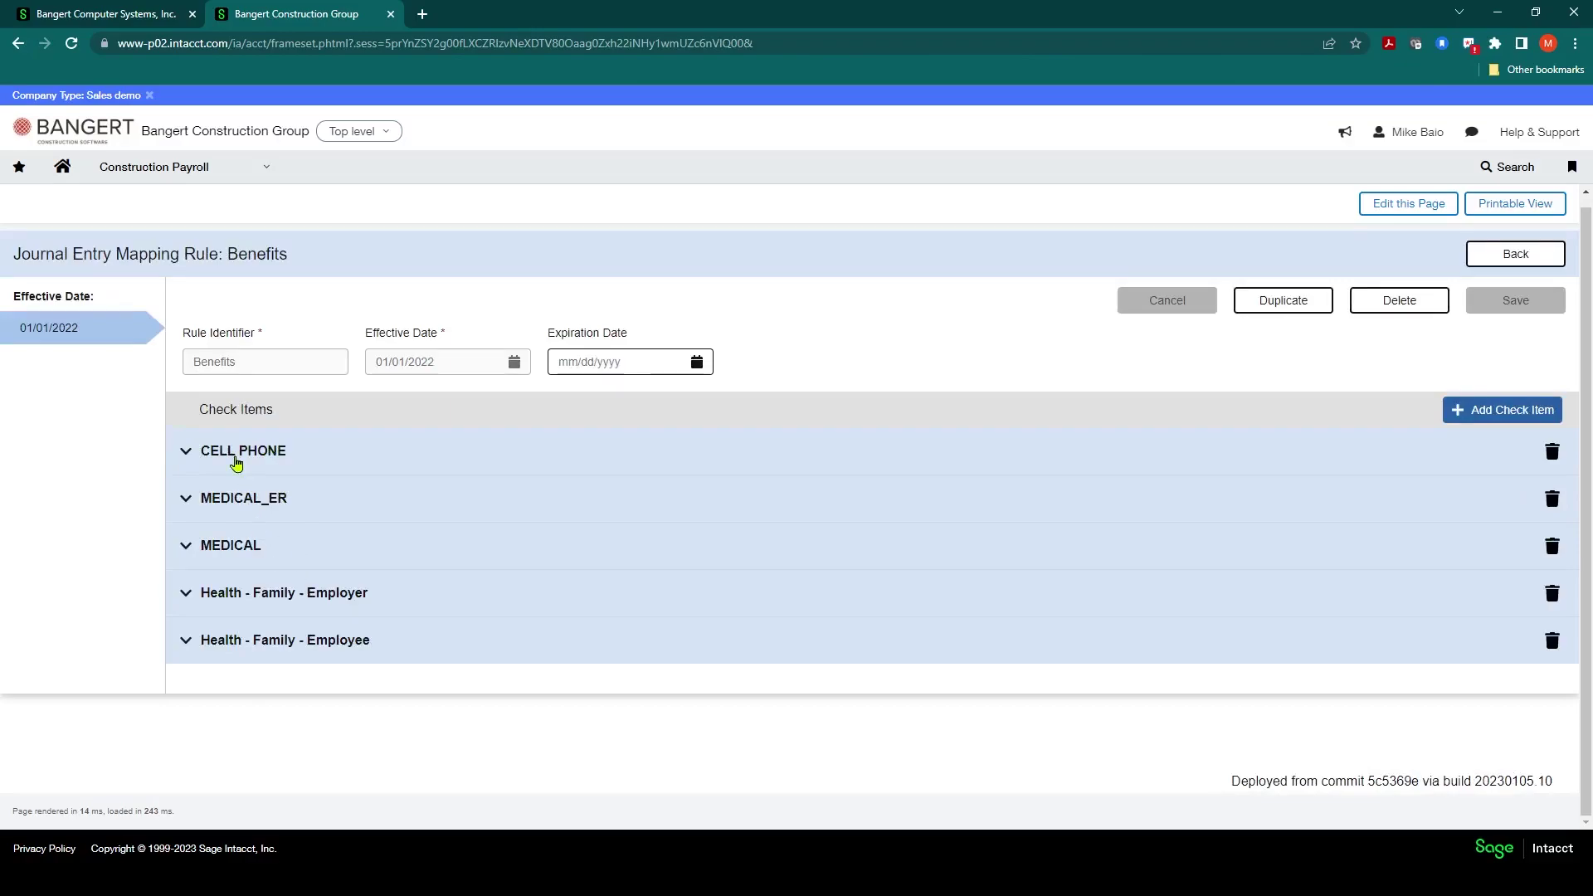
click(1500, 261)
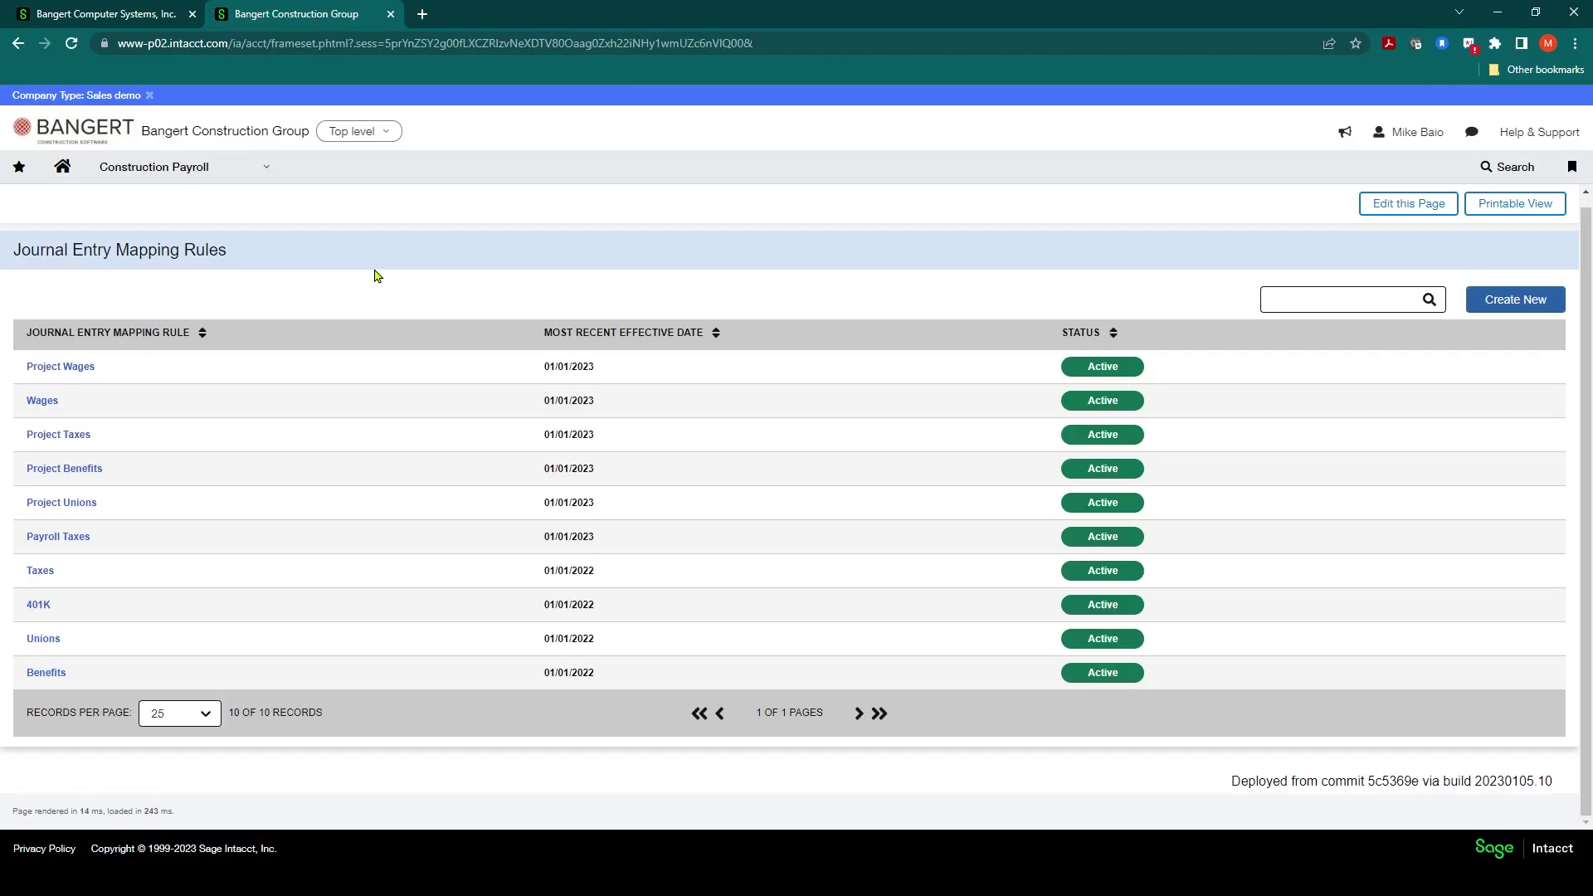
- Examine the journal entry mapping rules assigned to the GC - Timberline General Construction entity in Entity Configuration, and return to the entities list
click(266, 166)
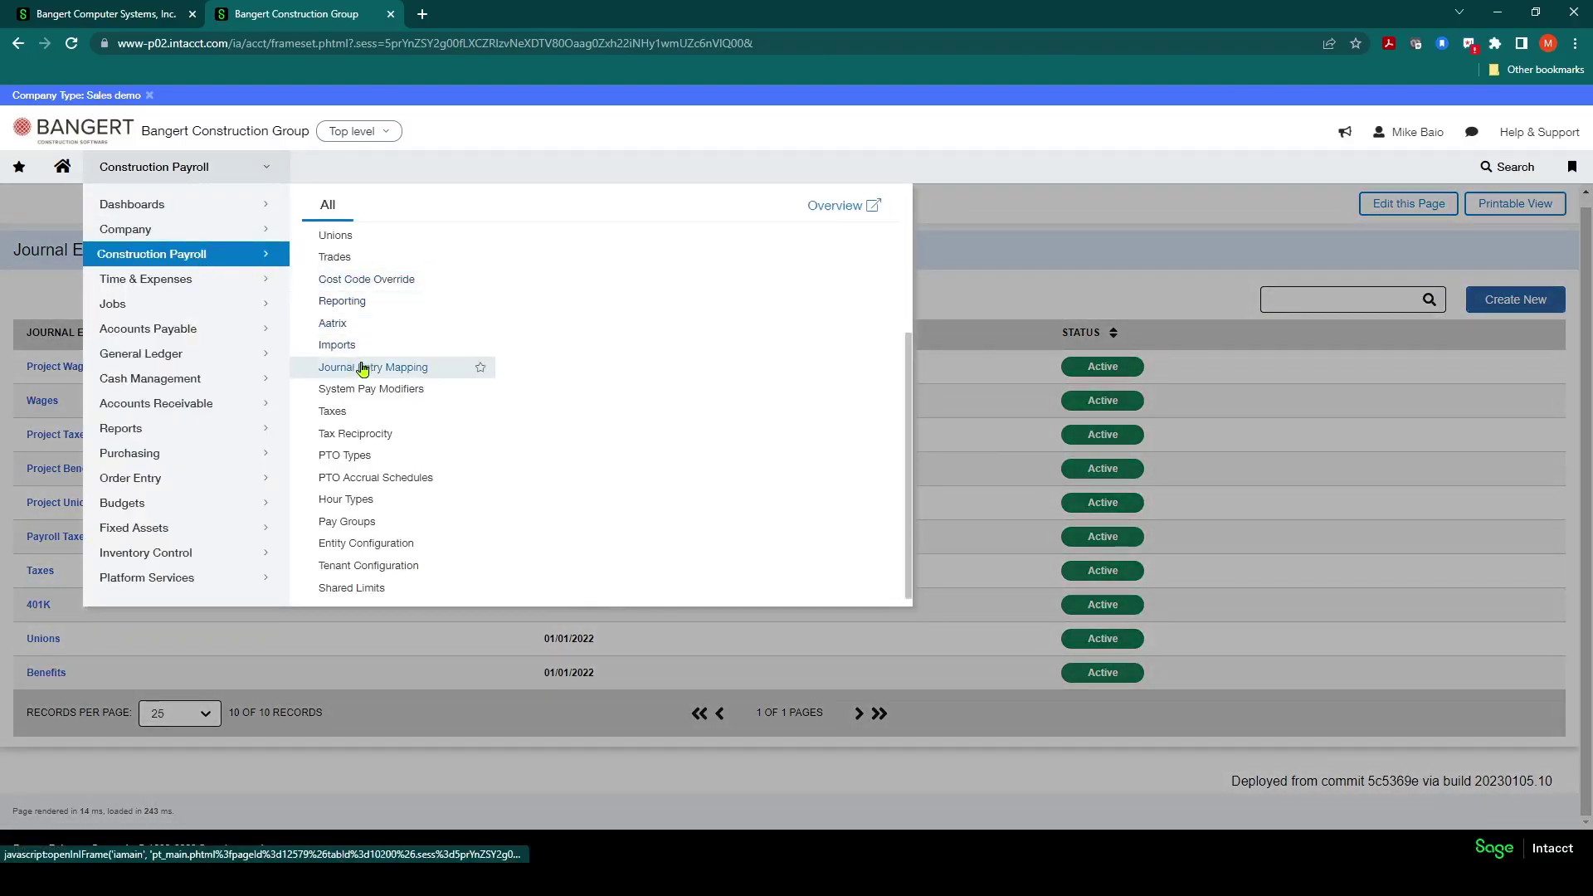
click(363, 544)
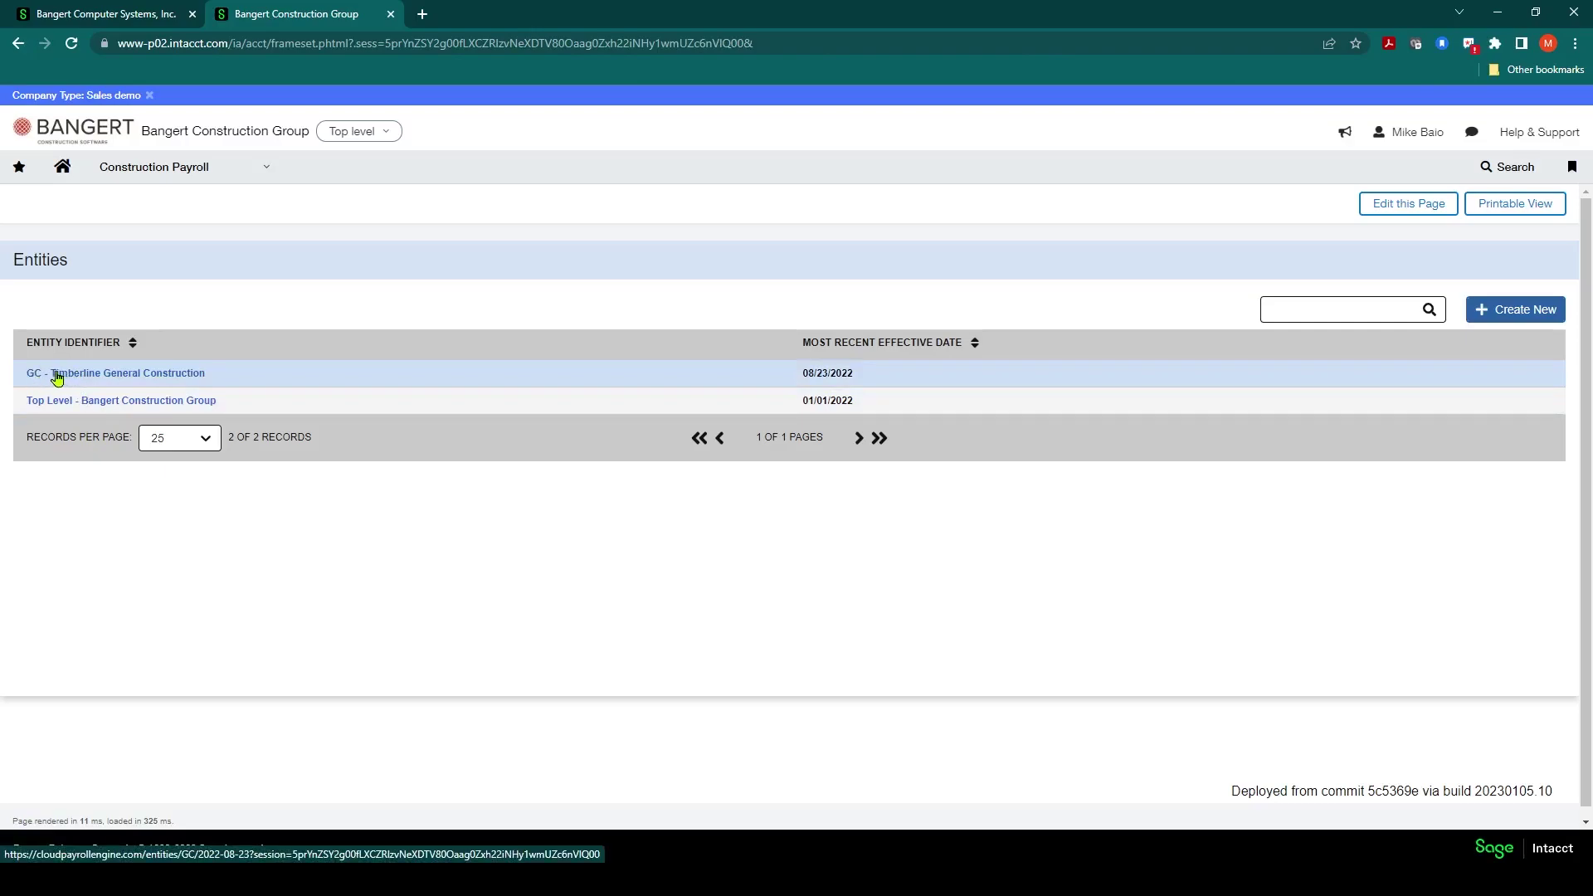
click(129, 375)
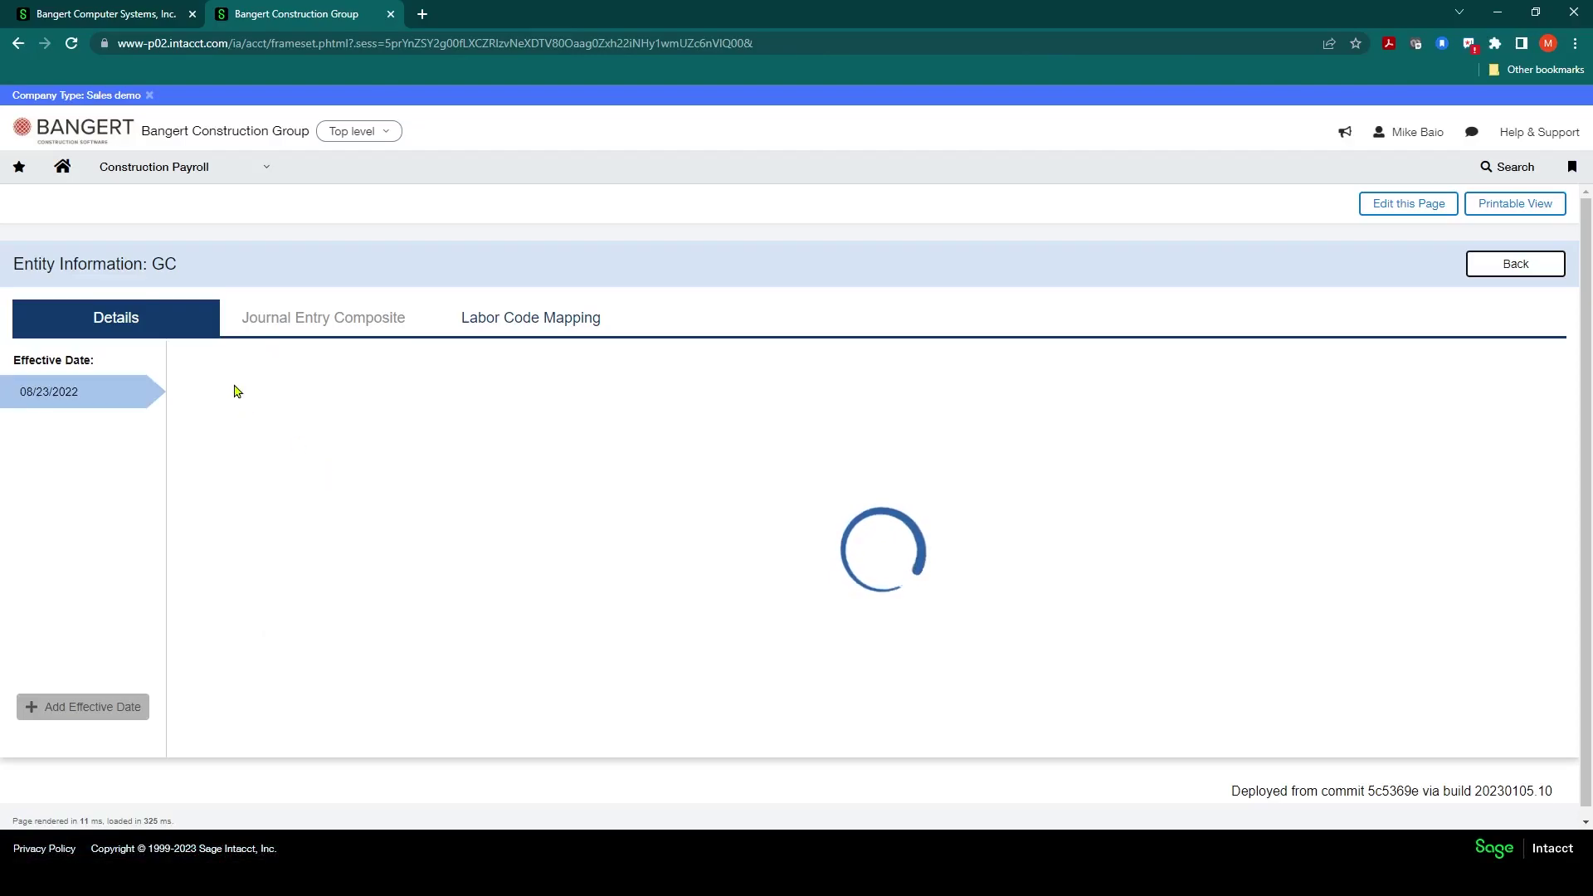
scroll(268, 666, down, 2)
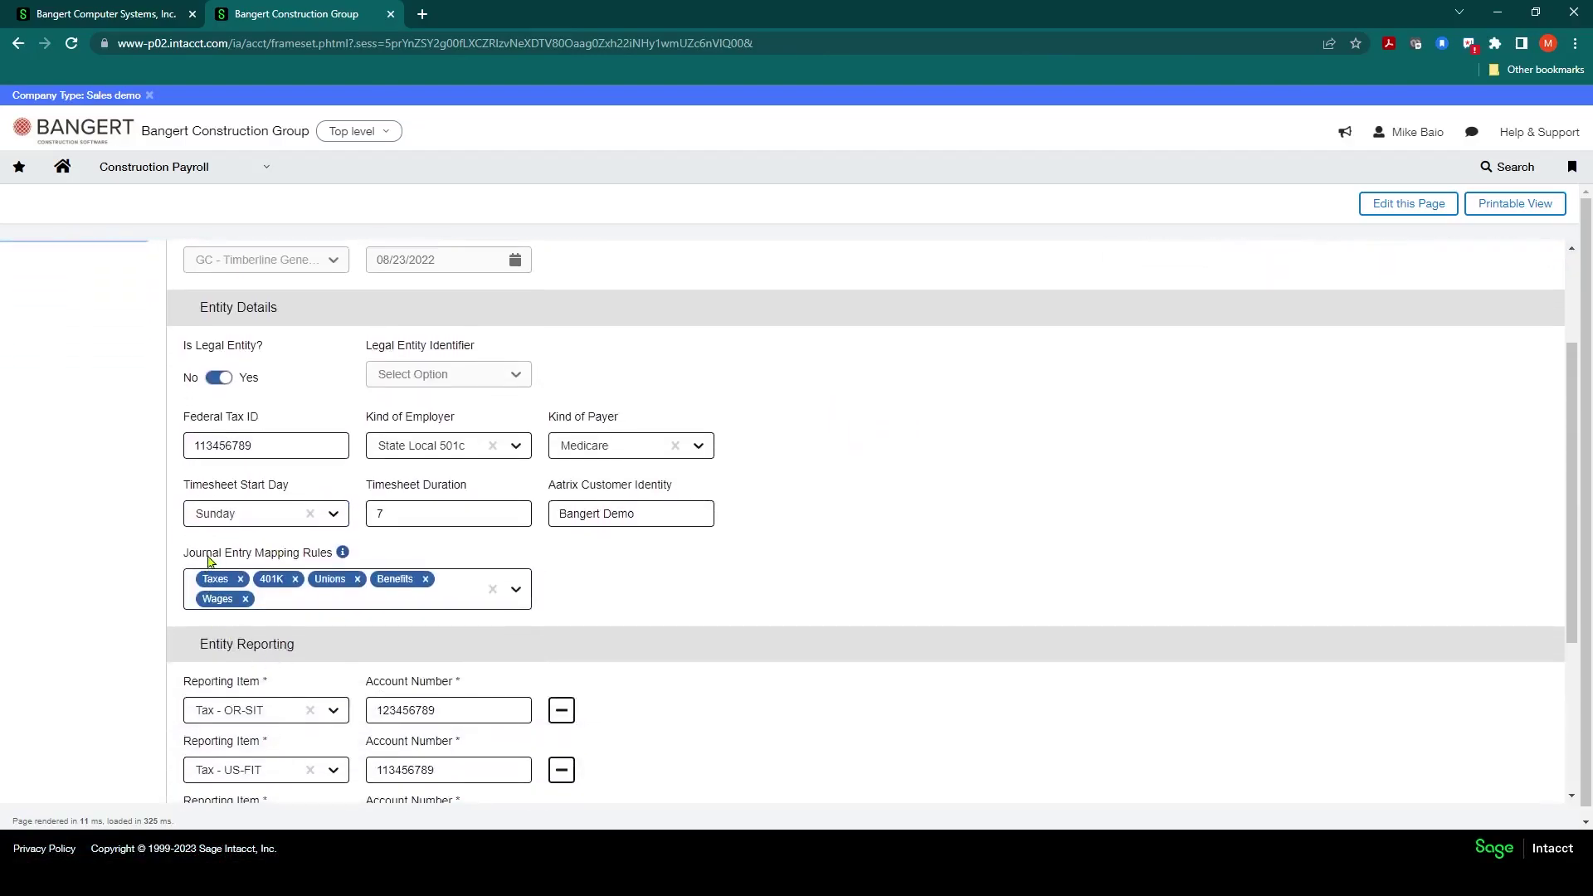
click(520, 595)
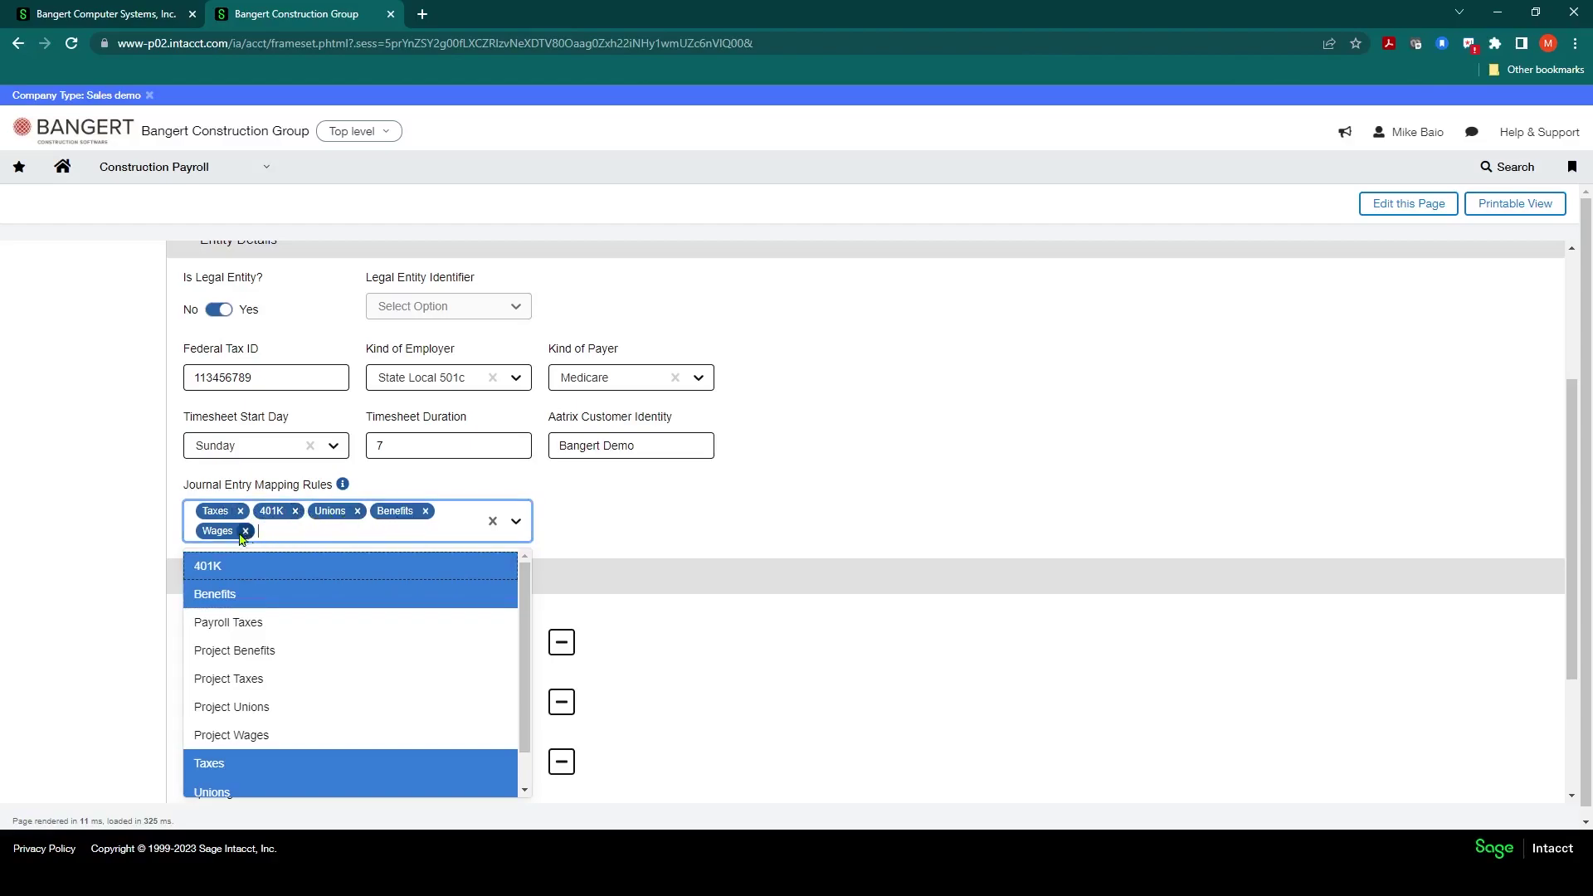
click(572, 519)
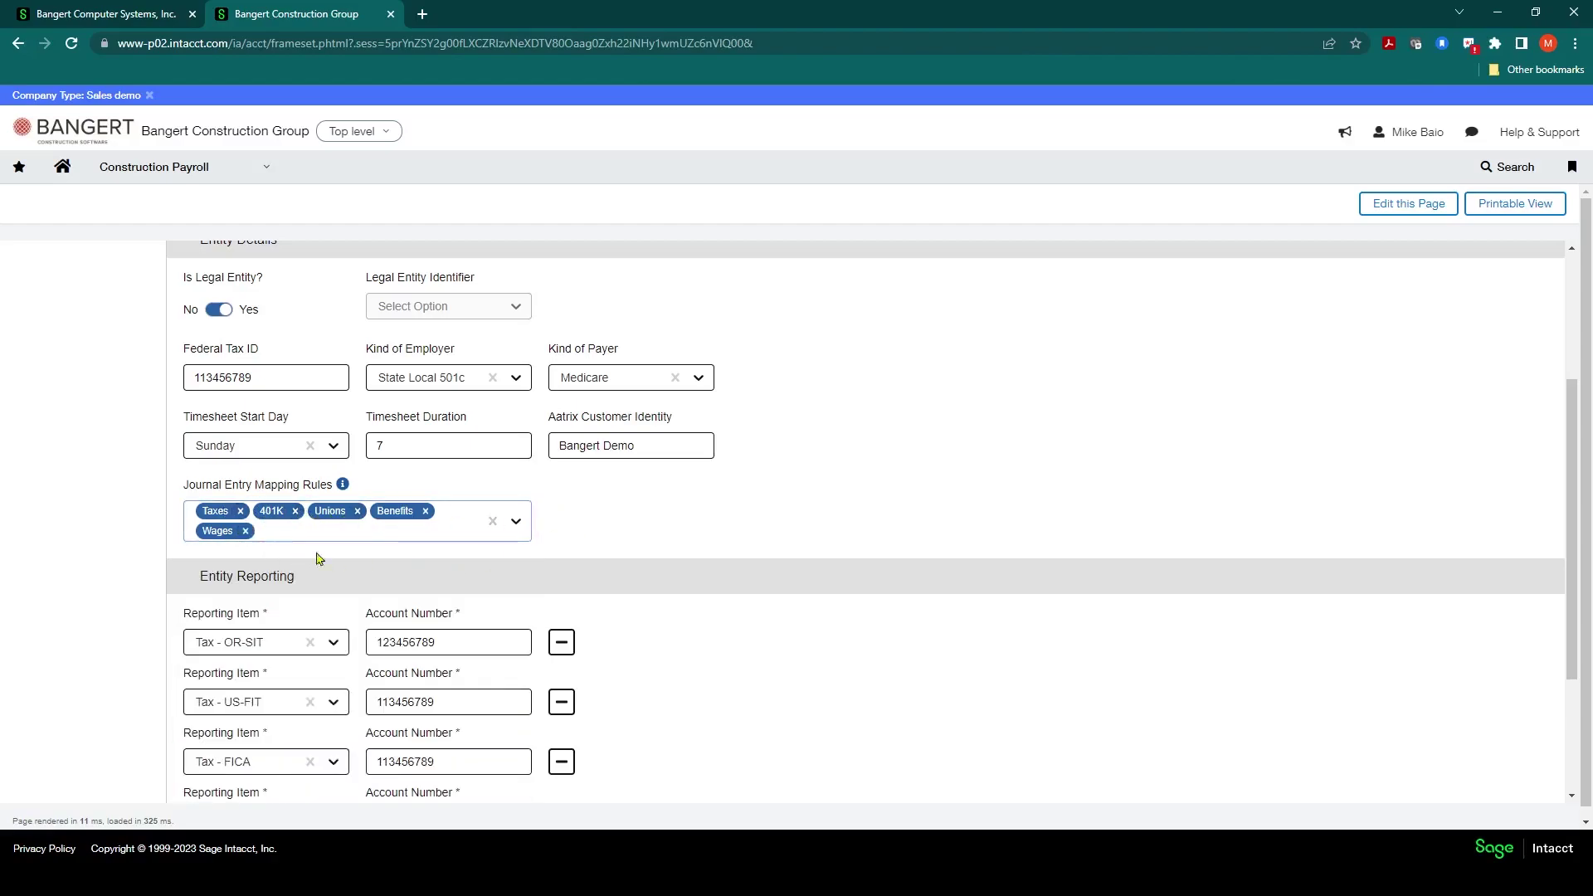
scroll(1505, 249, up, 3)
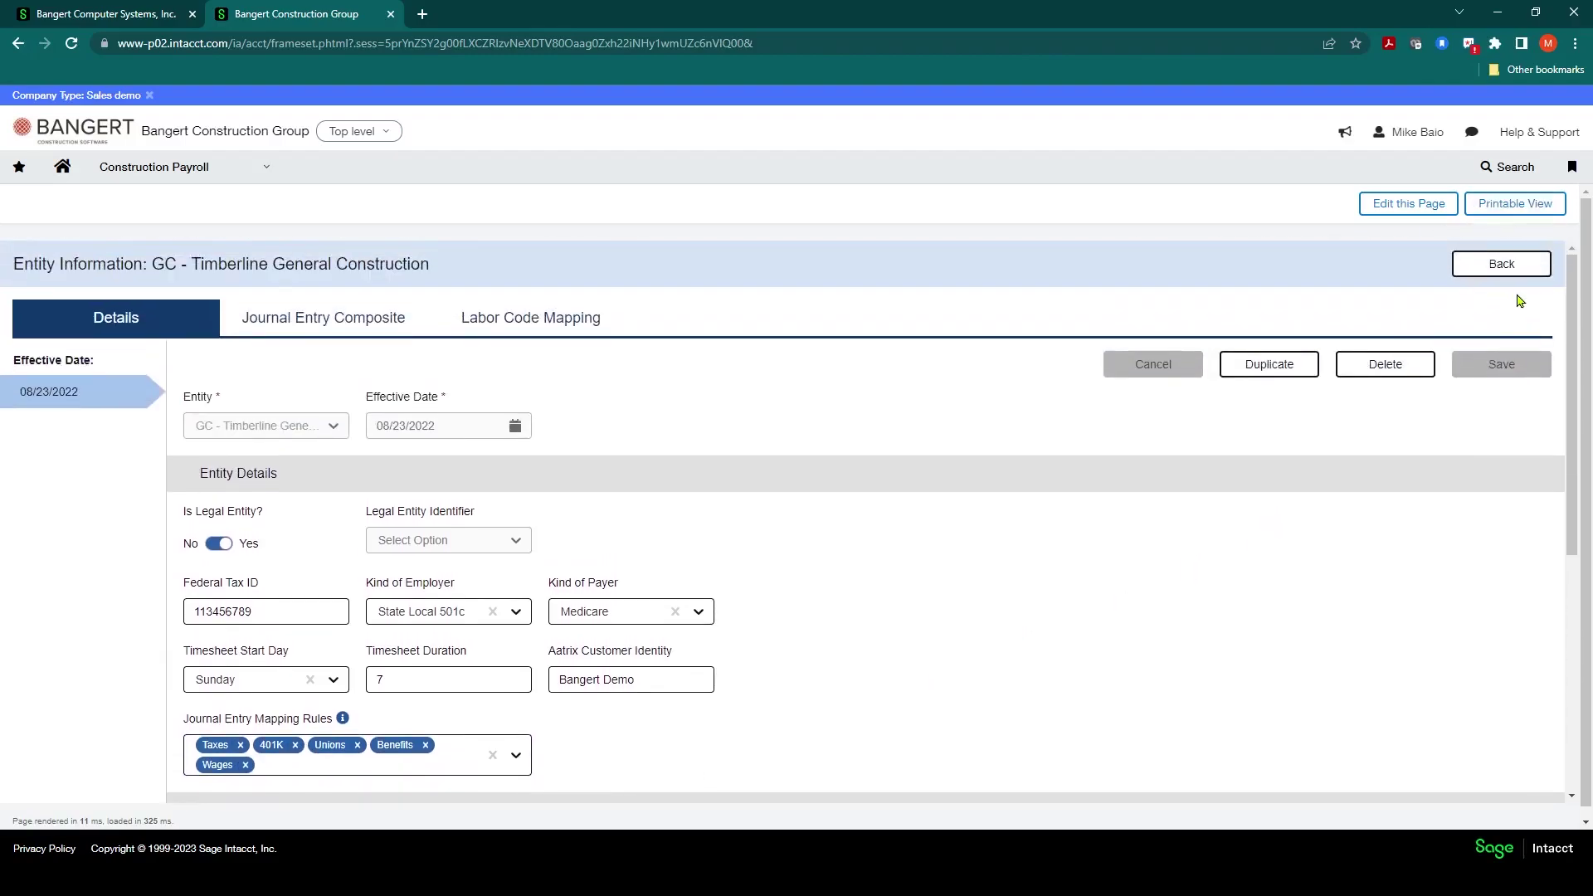
click(1502, 264)
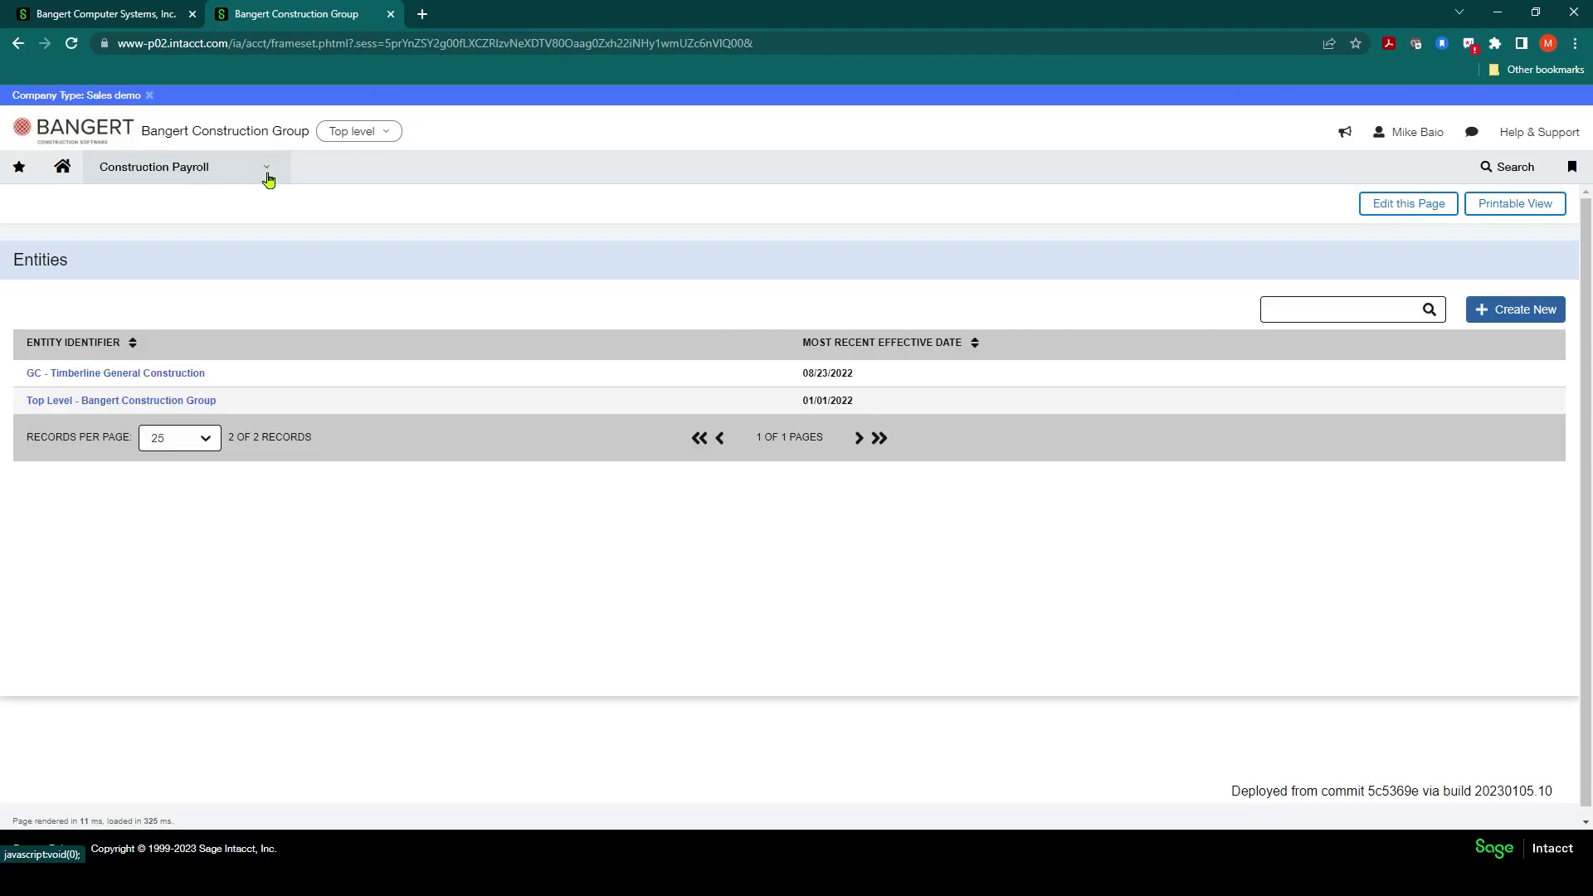
- Open the Amazon Warehouse San Antonio (22-022) job from the Construction Payroll jobs
click(267, 169)
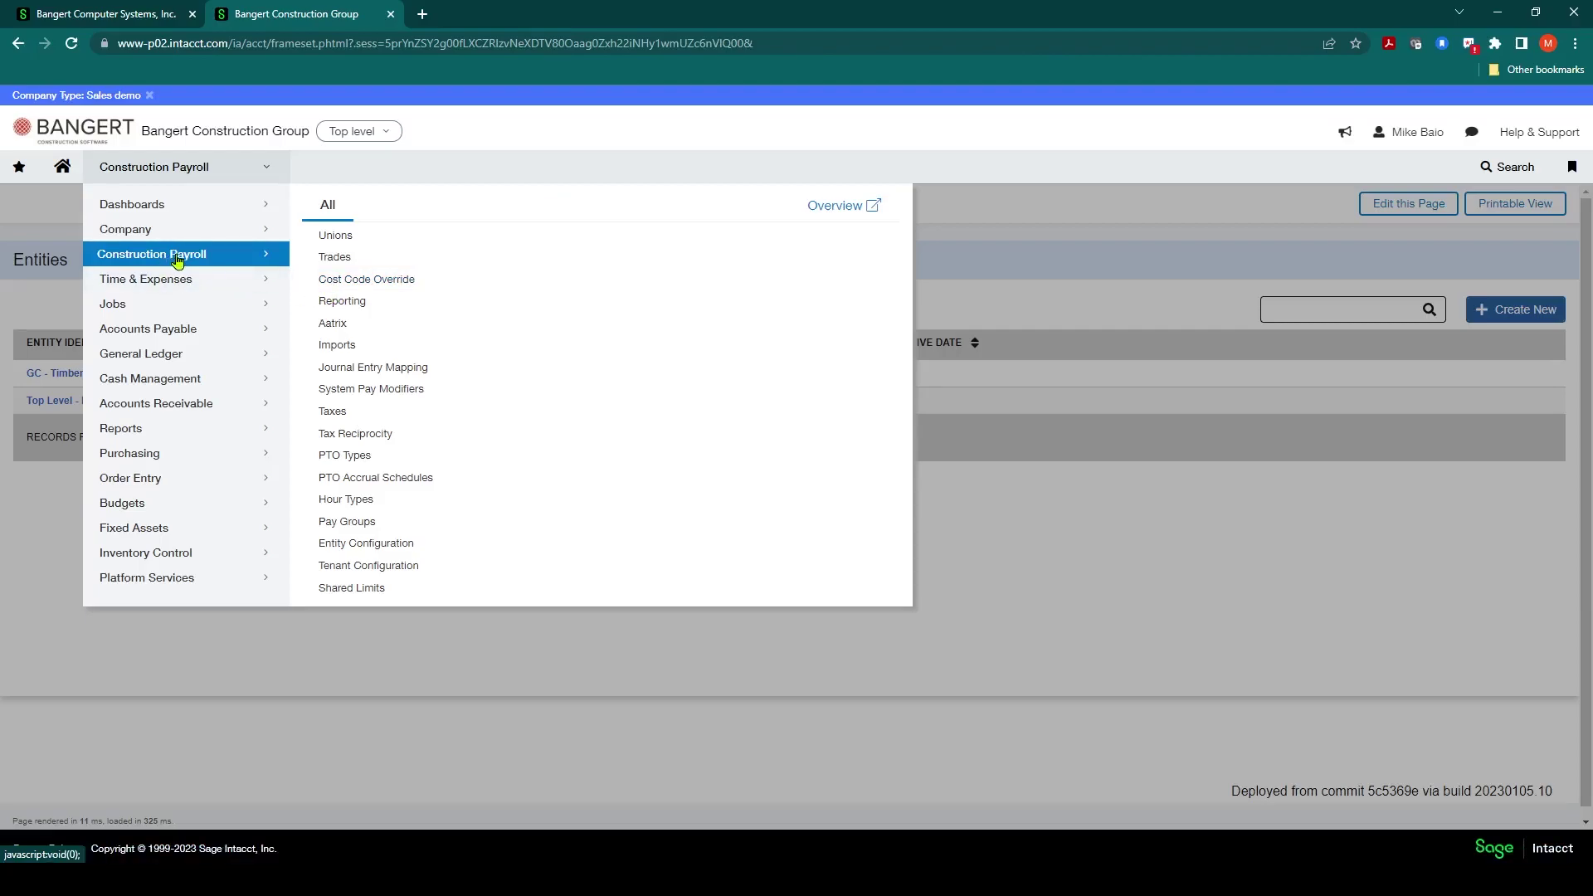
scroll(372, 343, up, 2)
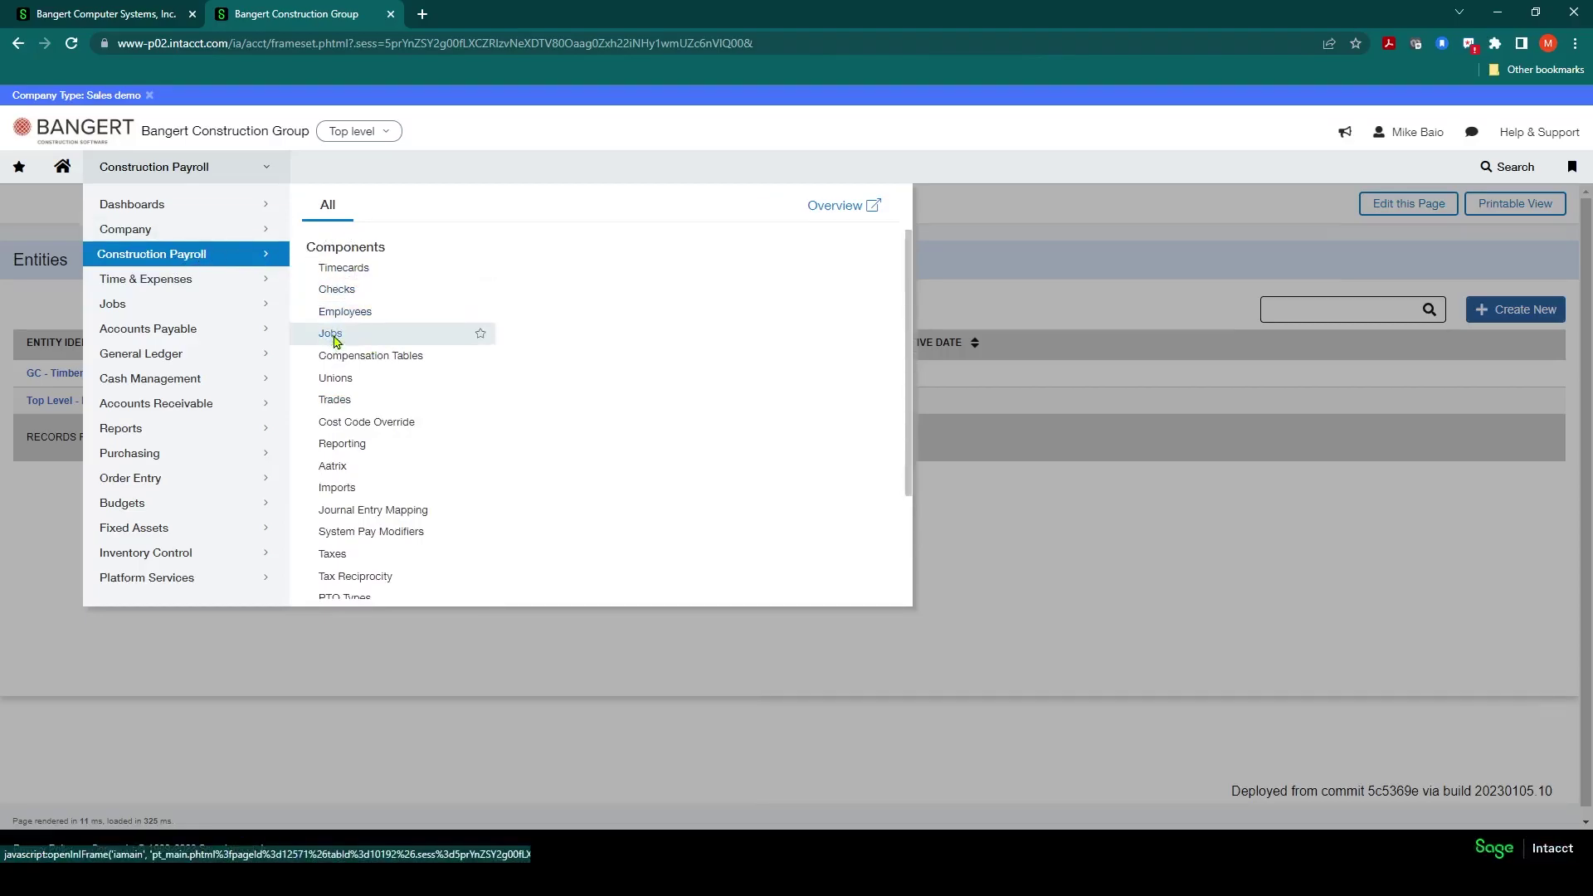
click(332, 335)
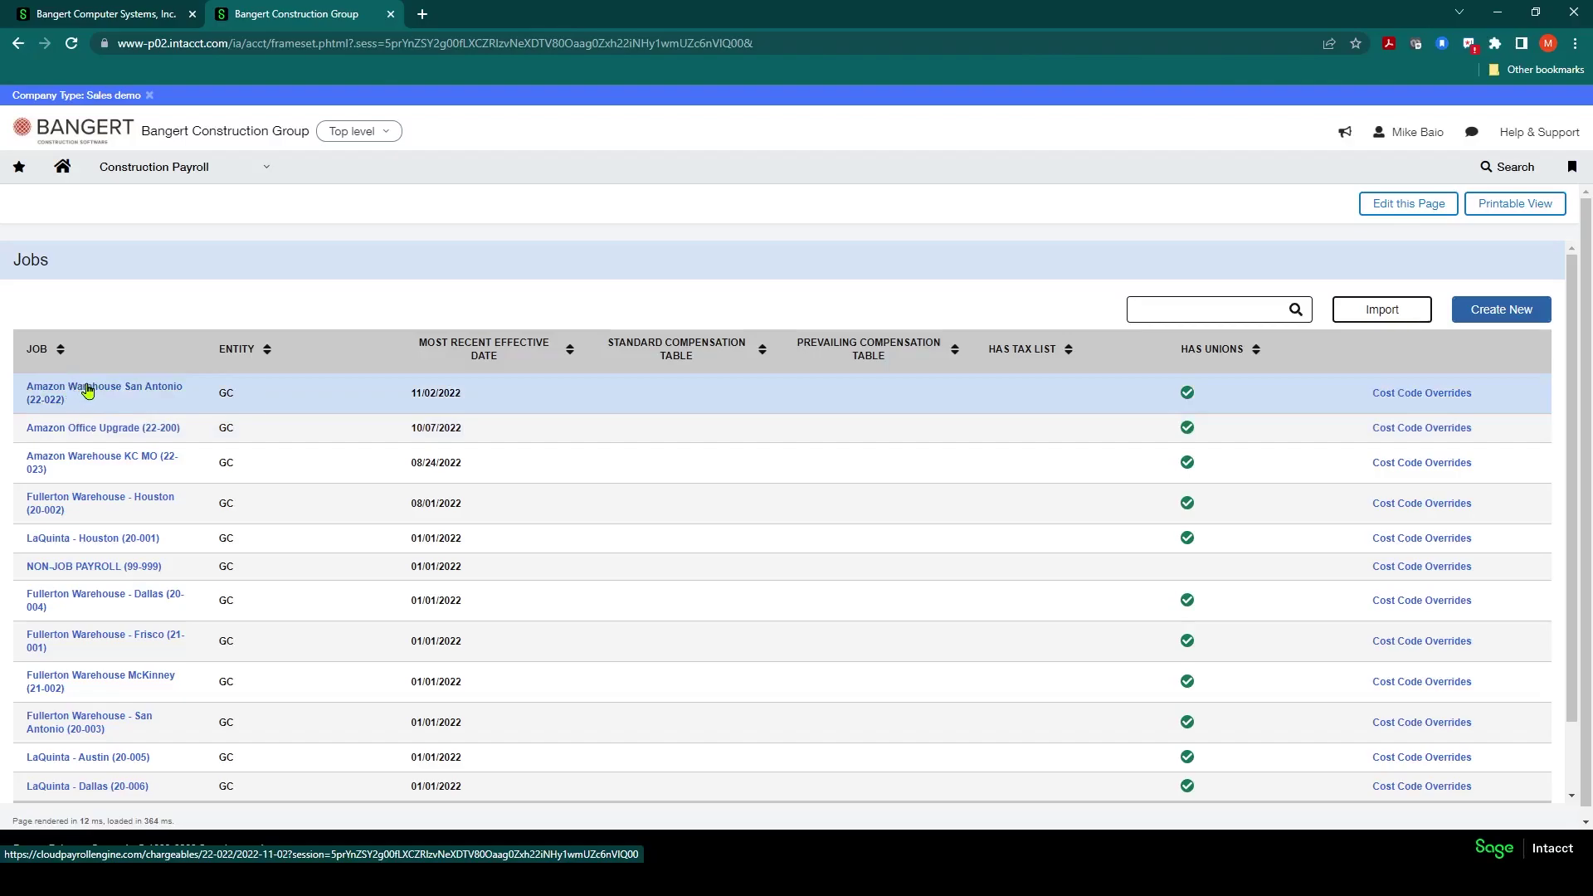
click(88, 390)
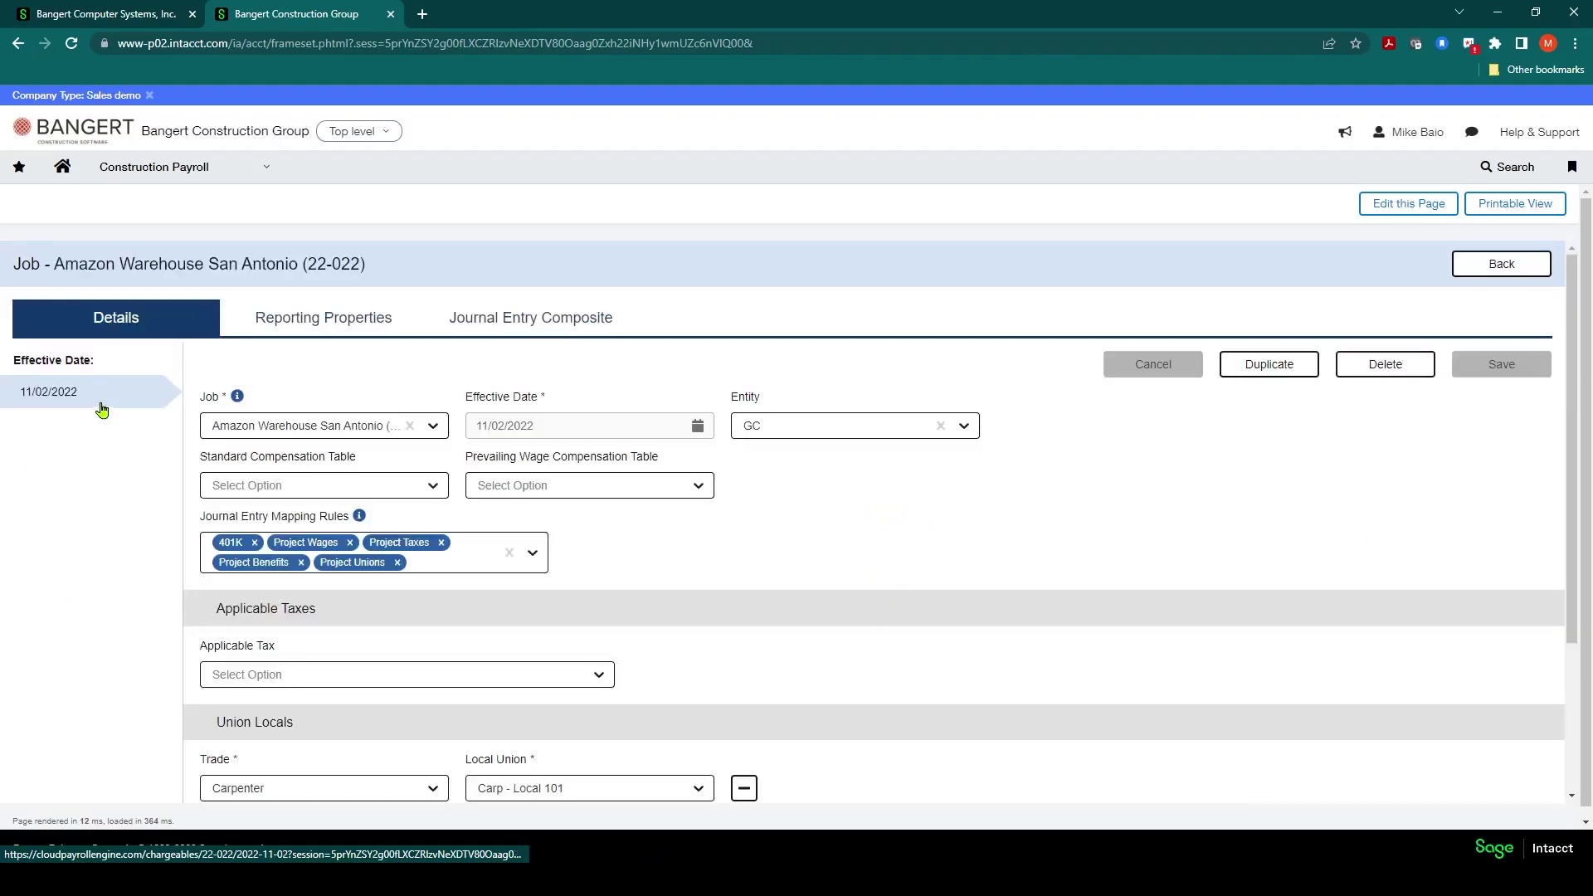
- Remove all five assigned journal entry mapping rules from the Amazon Warehouse San Antonio (22-022) job
click(441, 543)
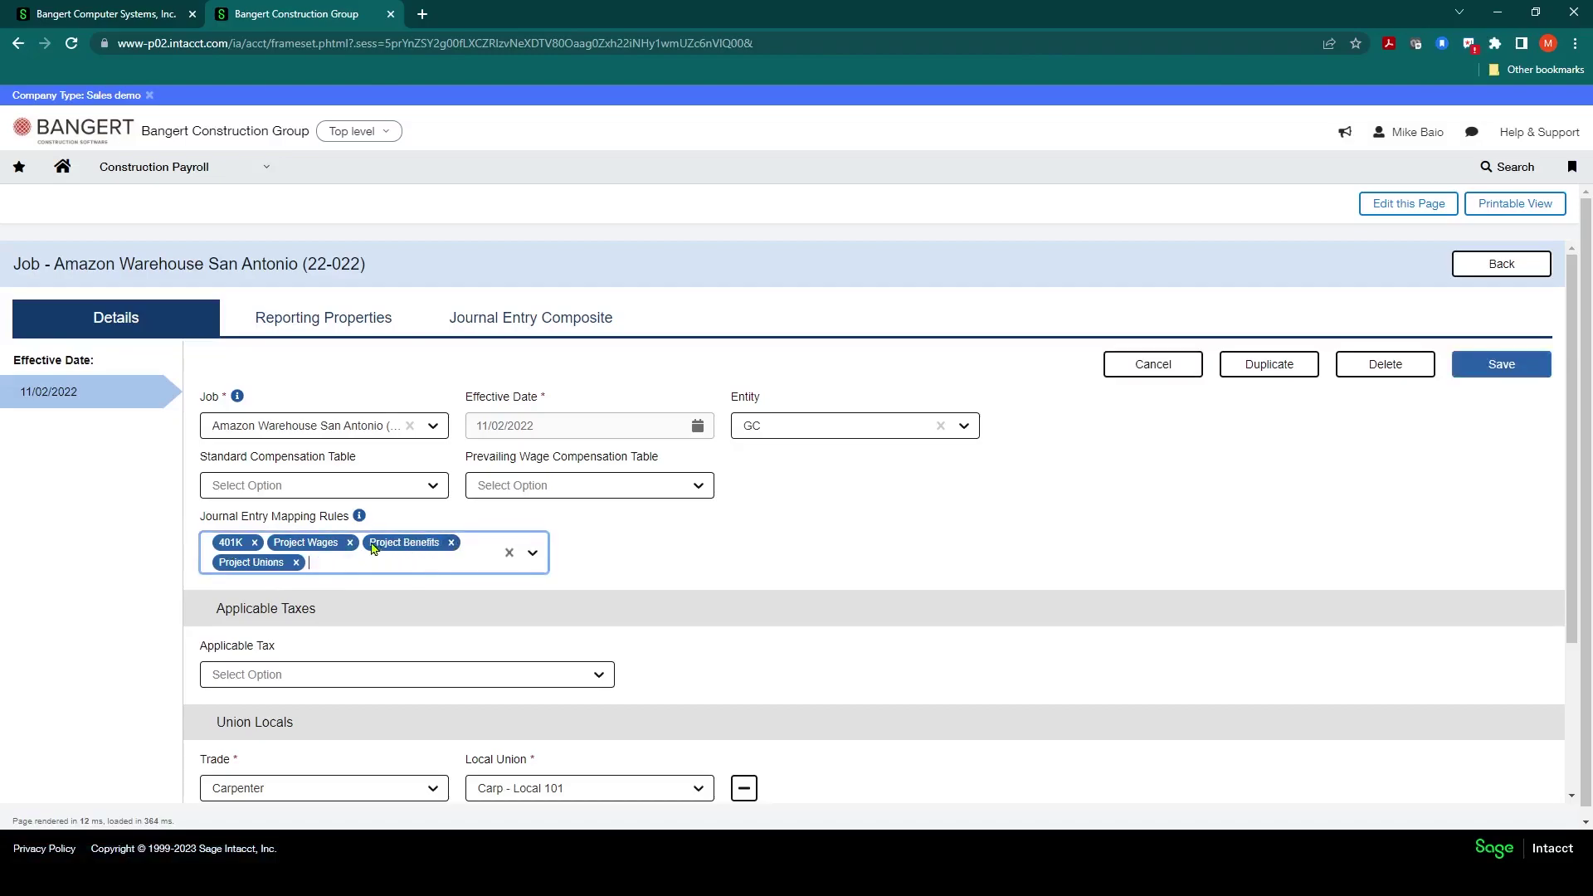
click(349, 544)
click(254, 544)
click(300, 544)
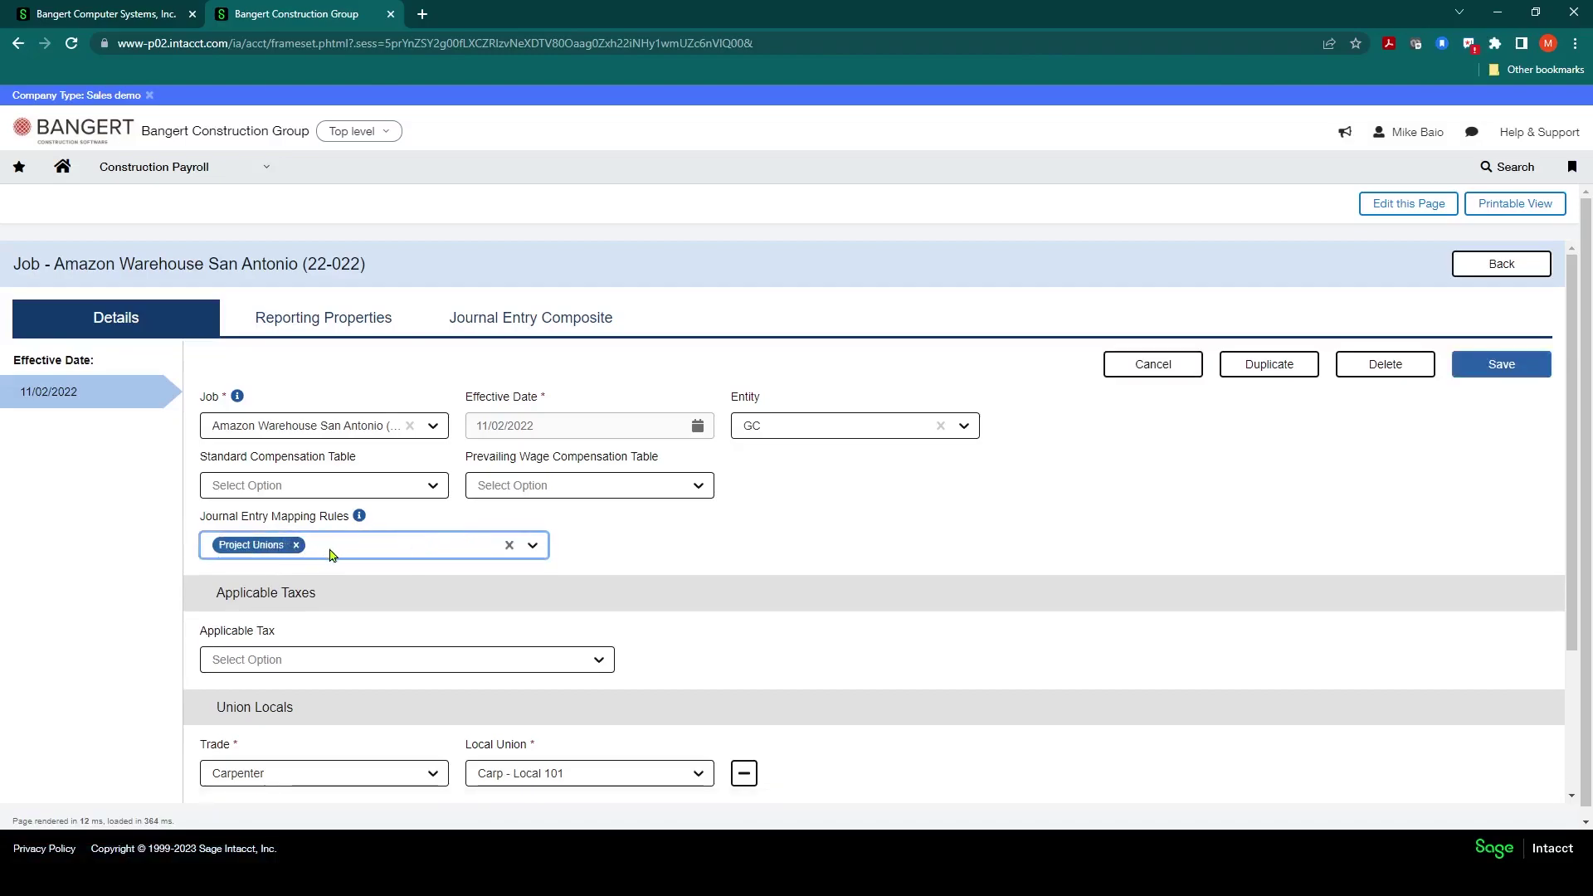
click(297, 545)
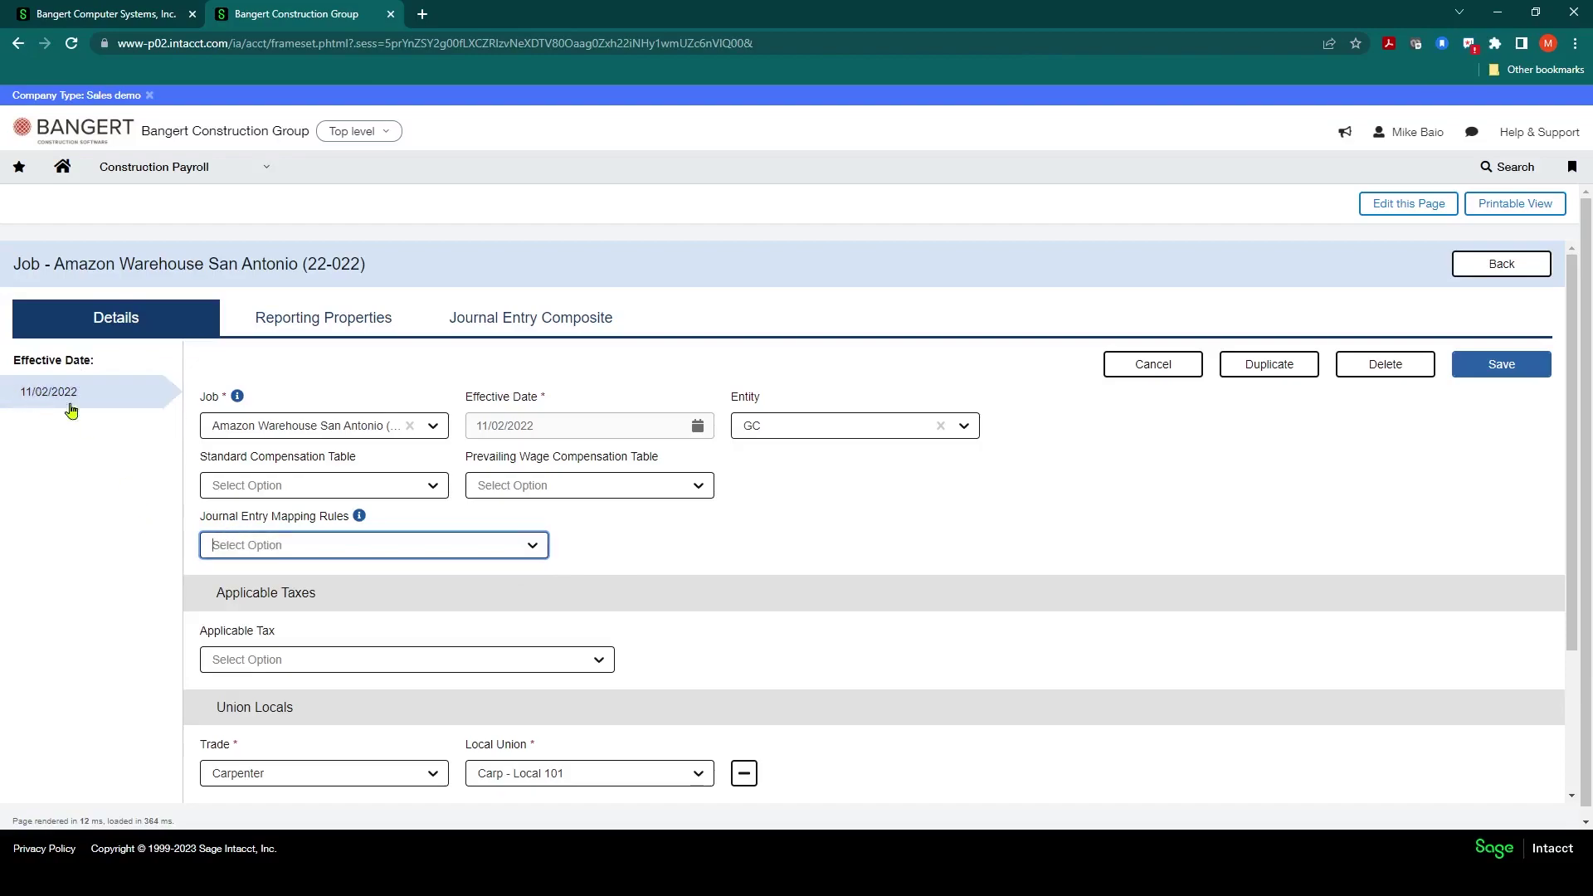
- Assign the 401K, Project Benefits, Project Taxes, Project Unions and Project Wages journal entry mapping rules to the job and save it
click(535, 548)
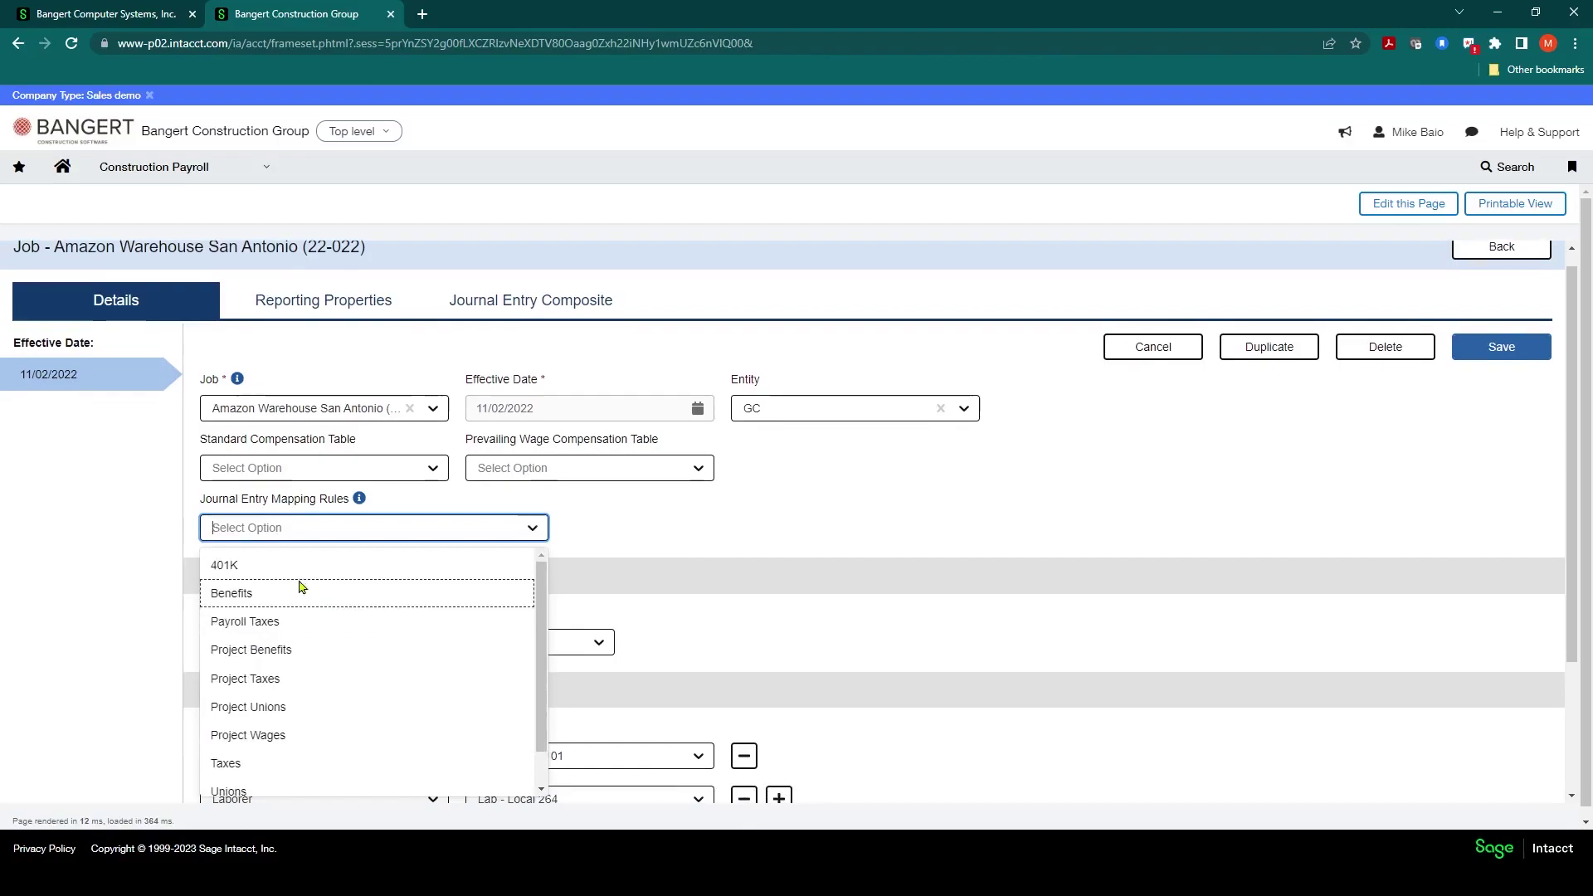
click(316, 556)
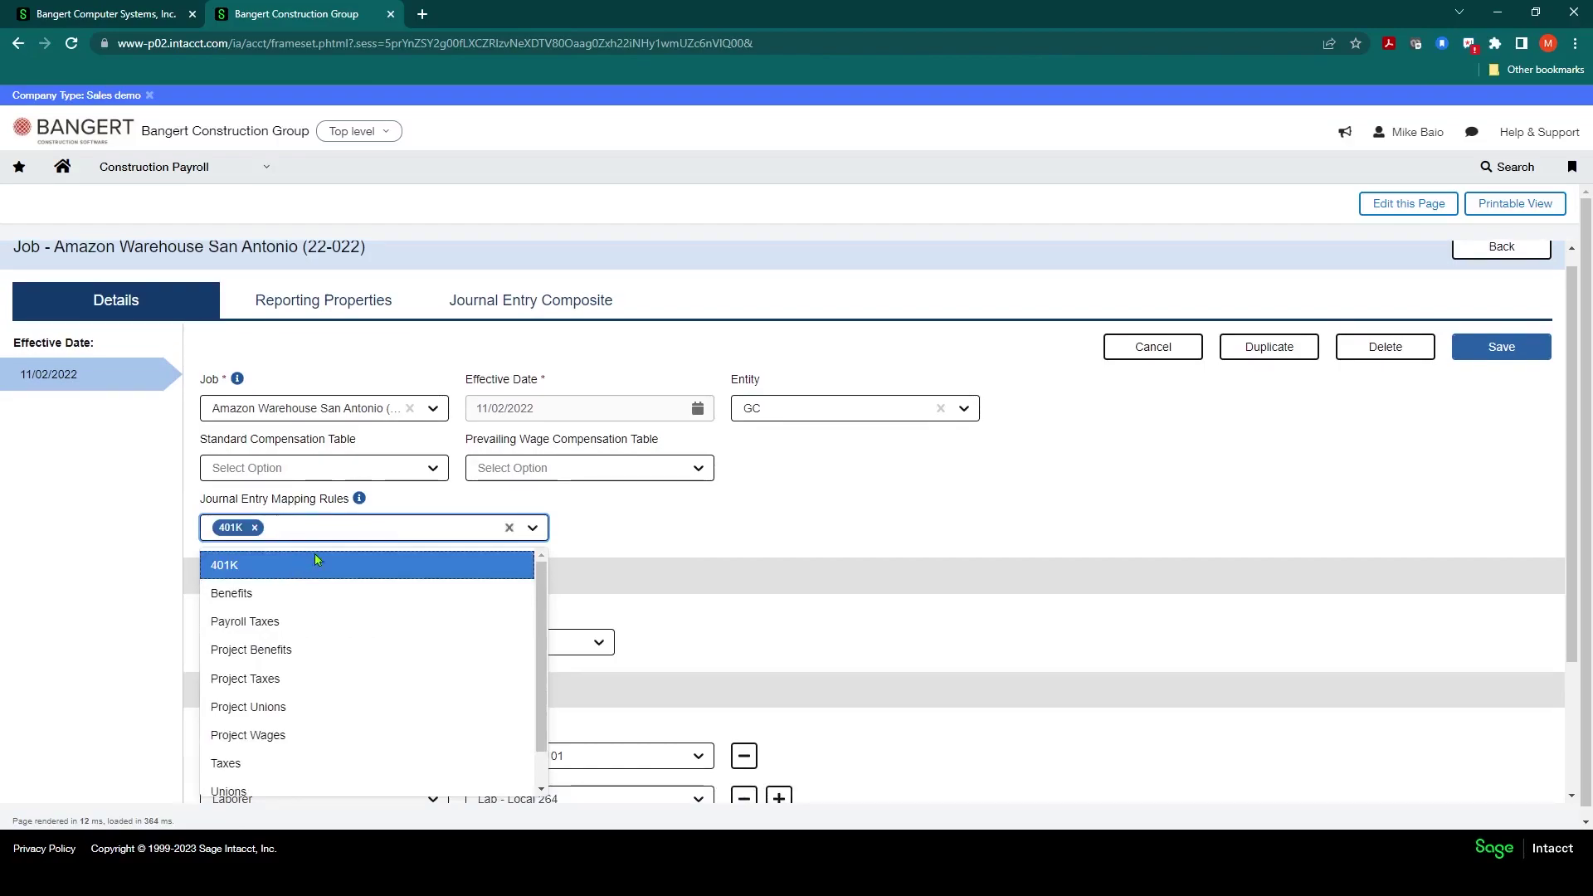
click(531, 528)
click(535, 531)
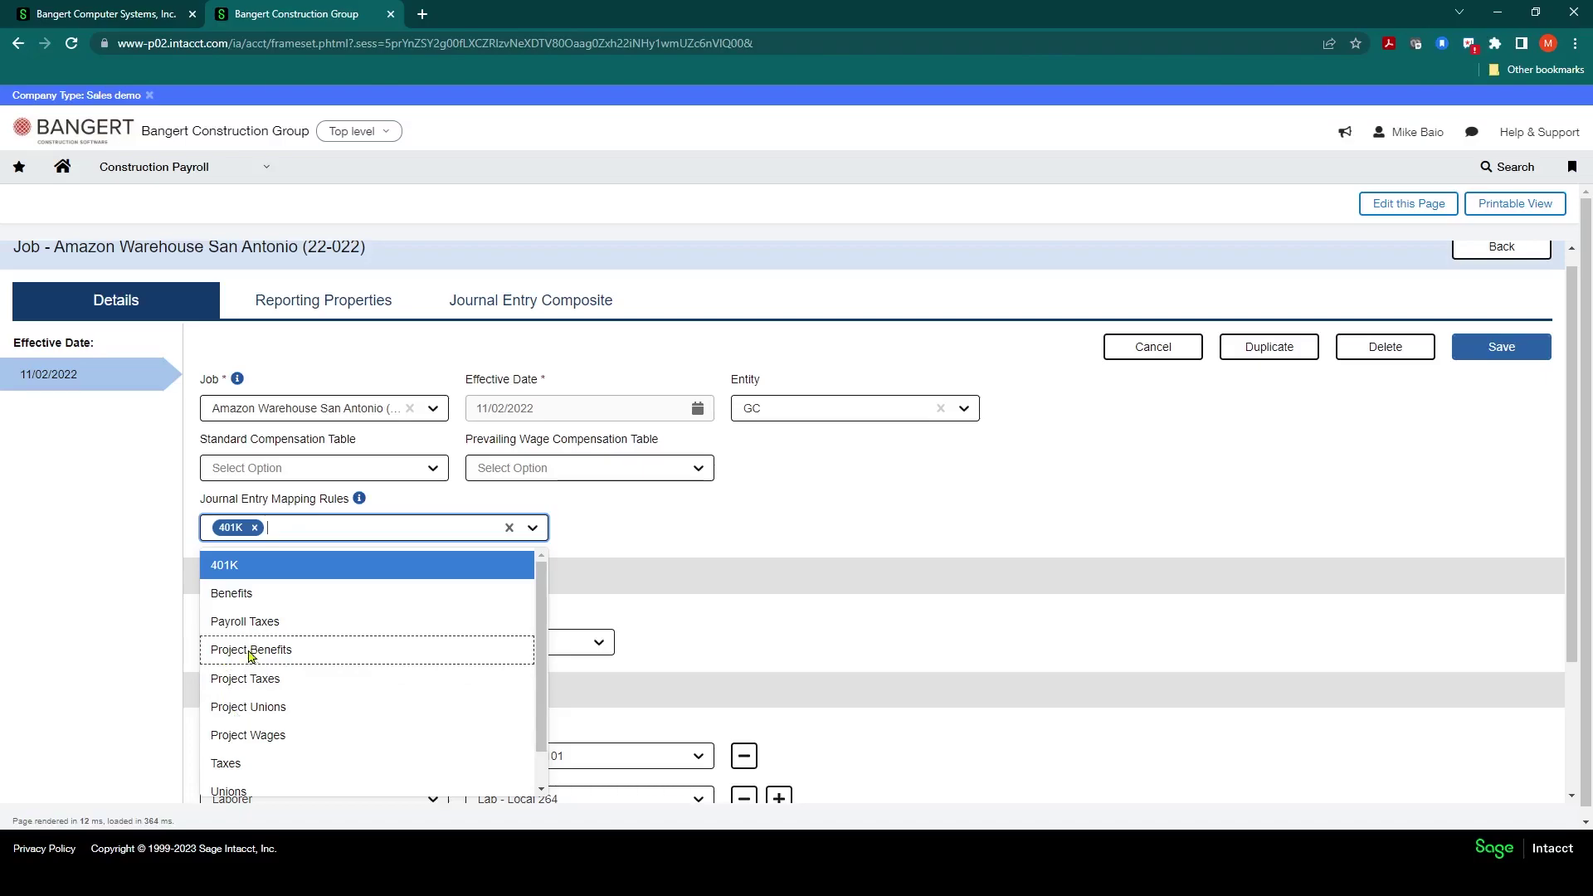
click(251, 652)
click(238, 682)
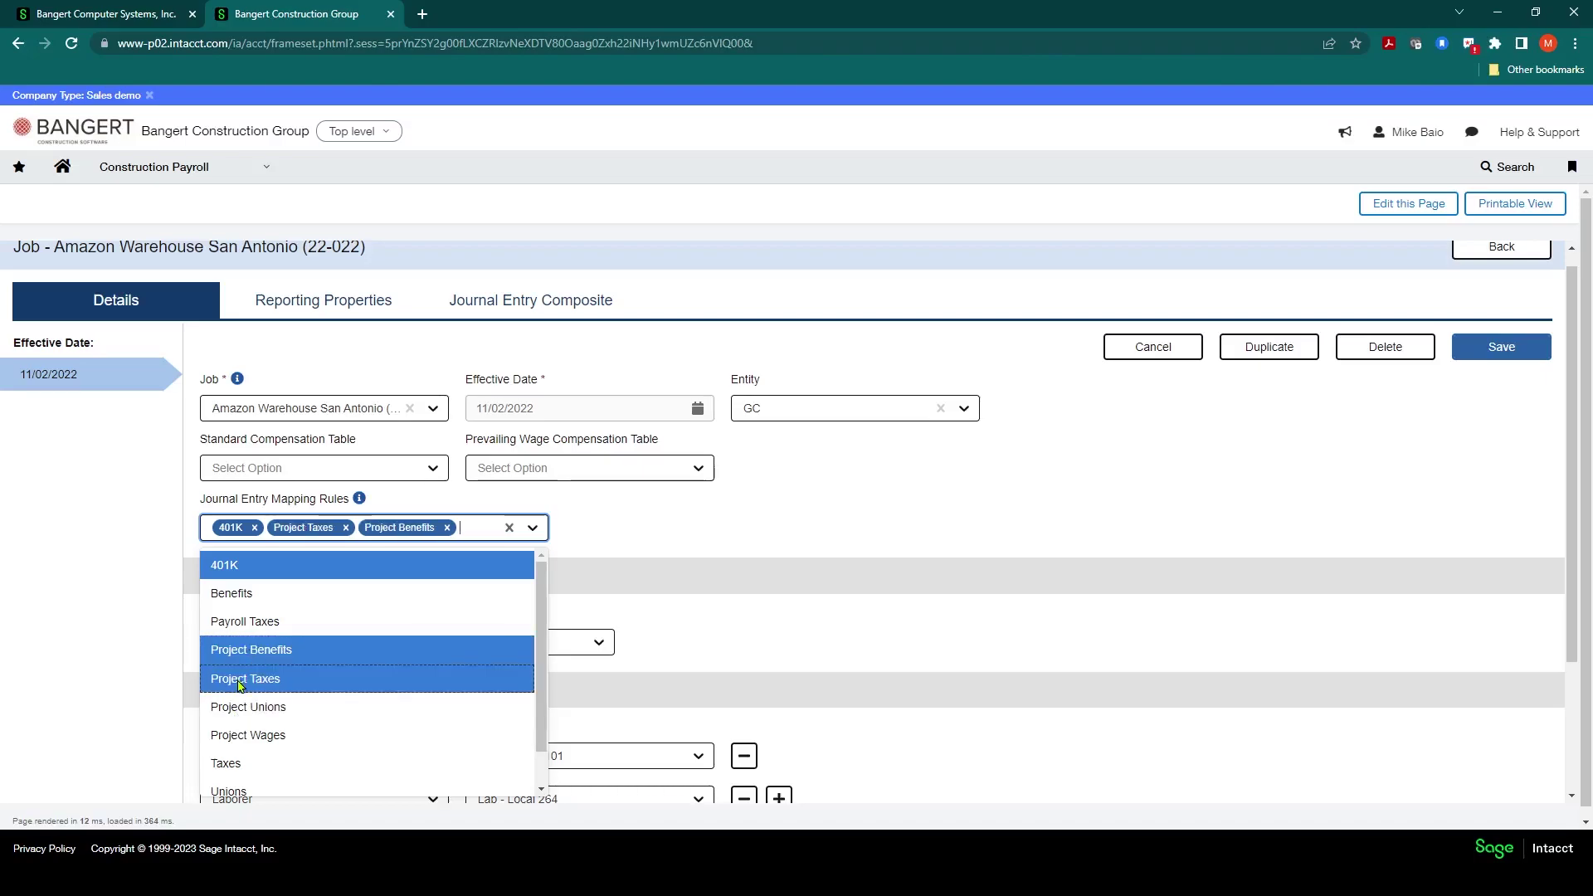
click(238, 708)
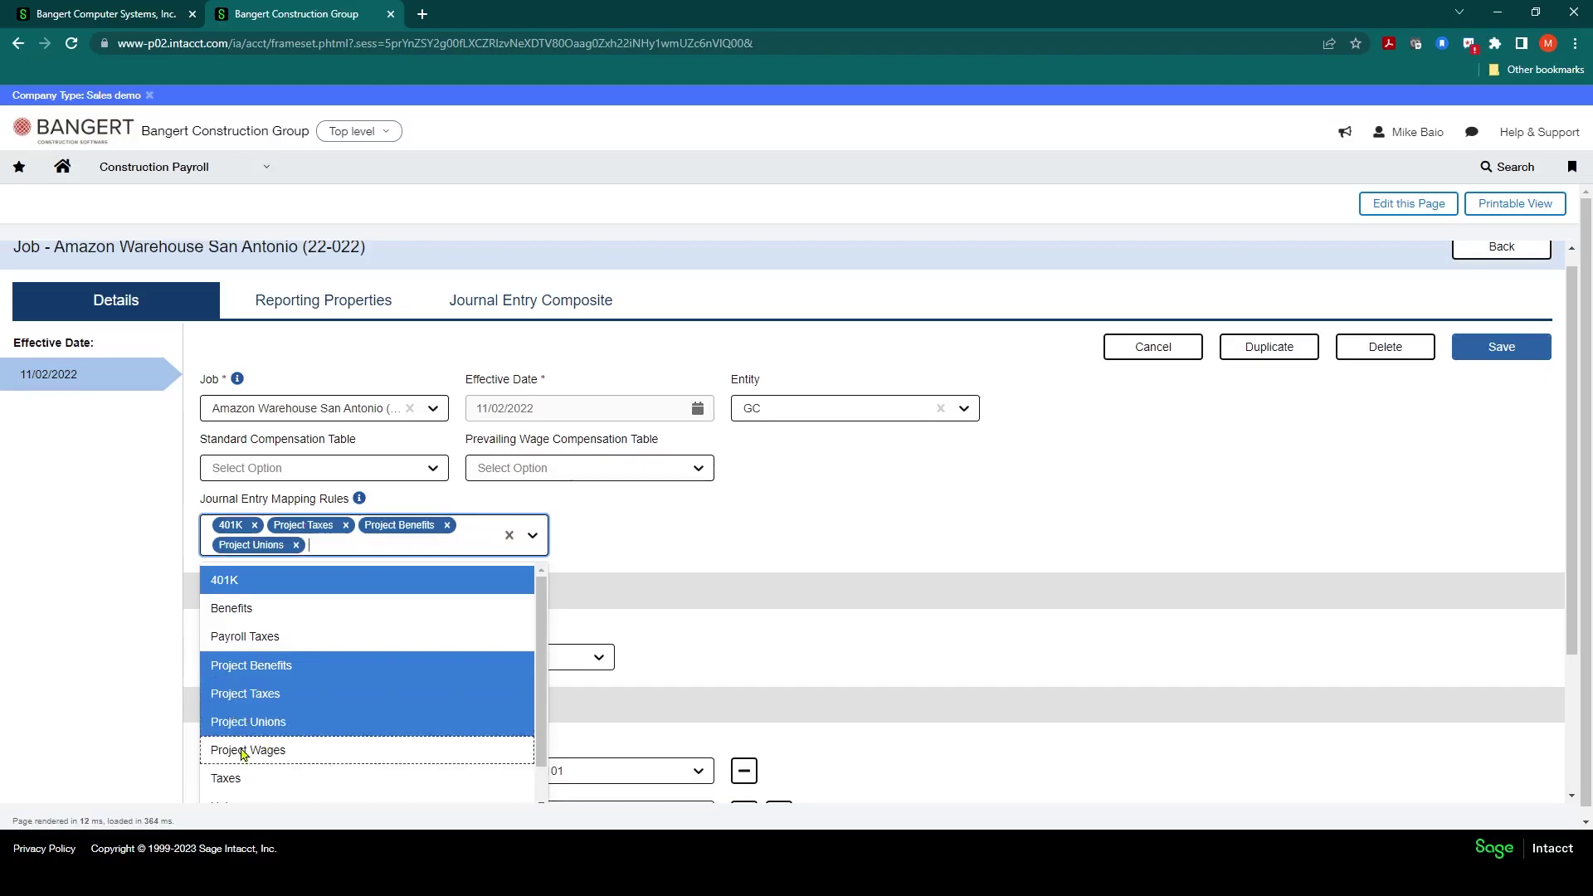
click(243, 757)
scroll(392, 696, down, 1)
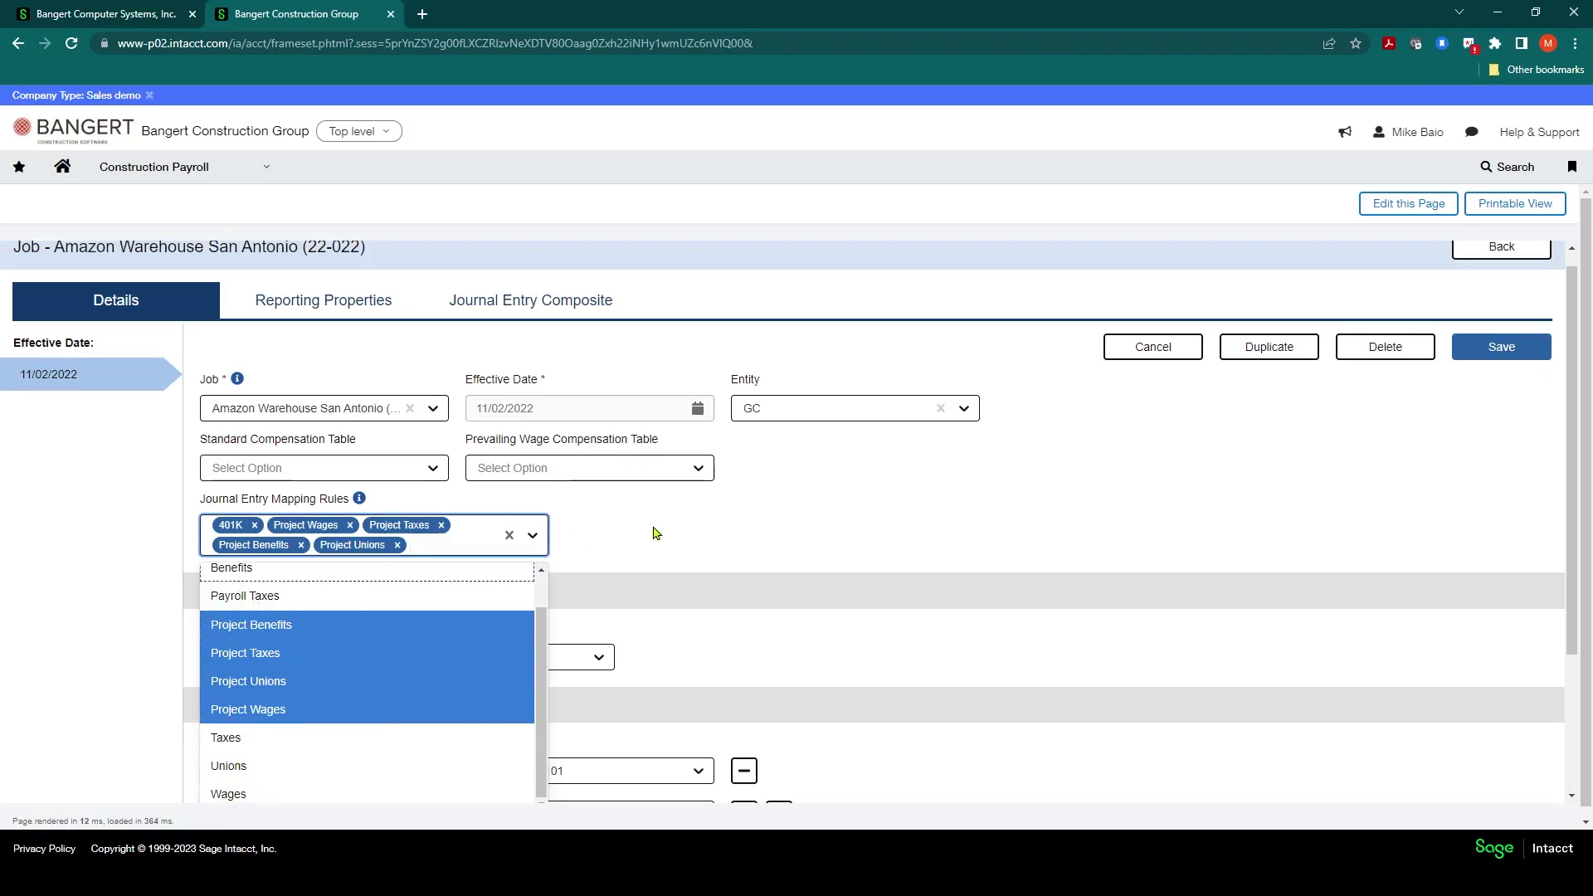
click(581, 541)
click(1505, 354)
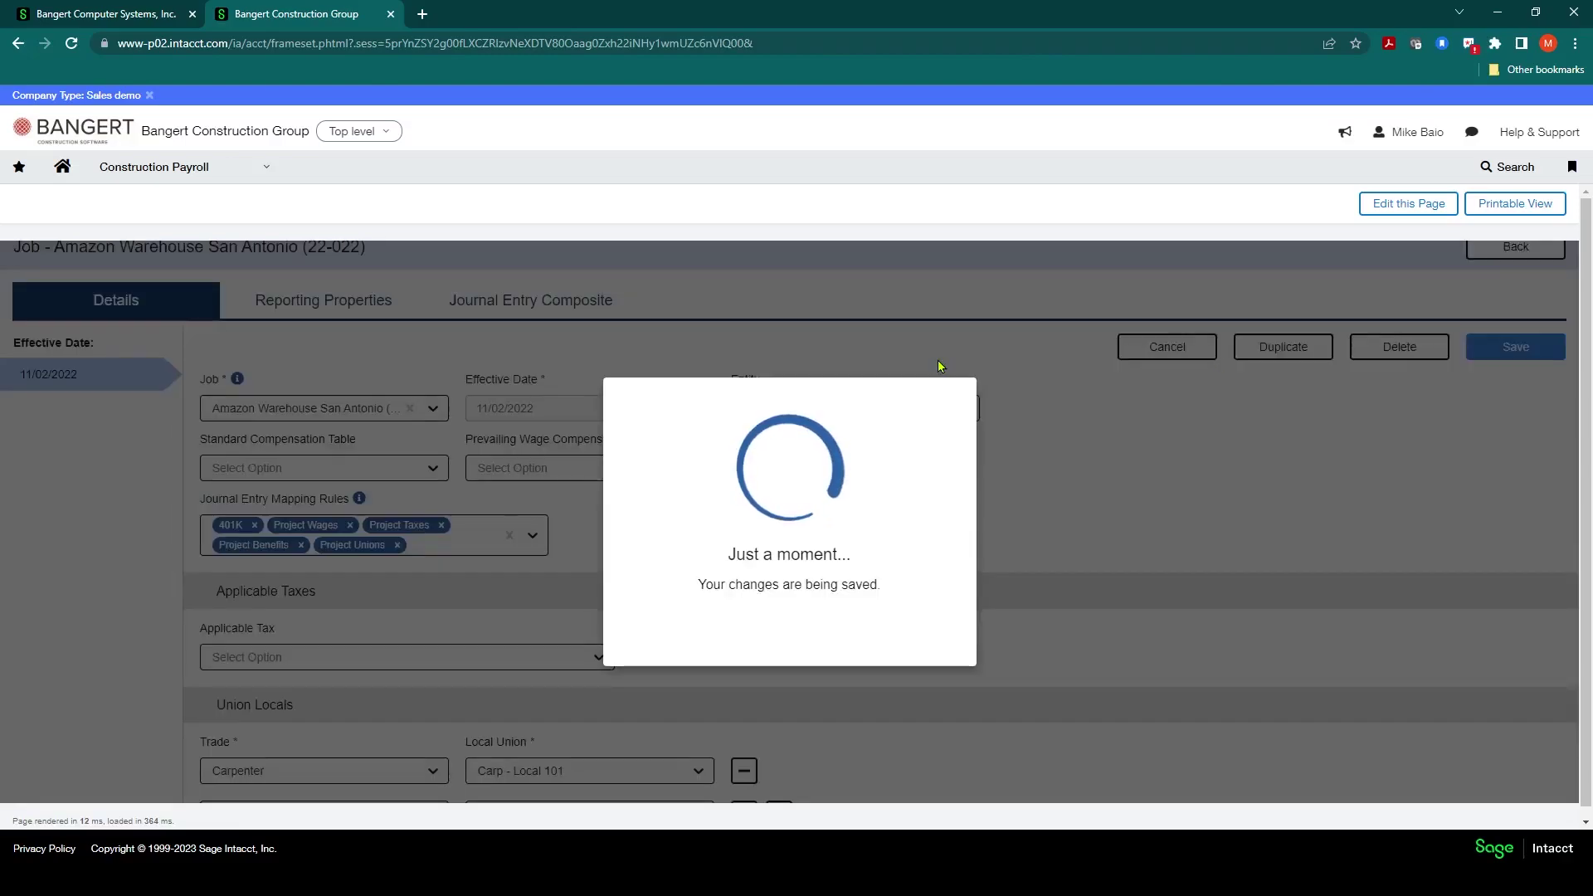
click(779, 621)
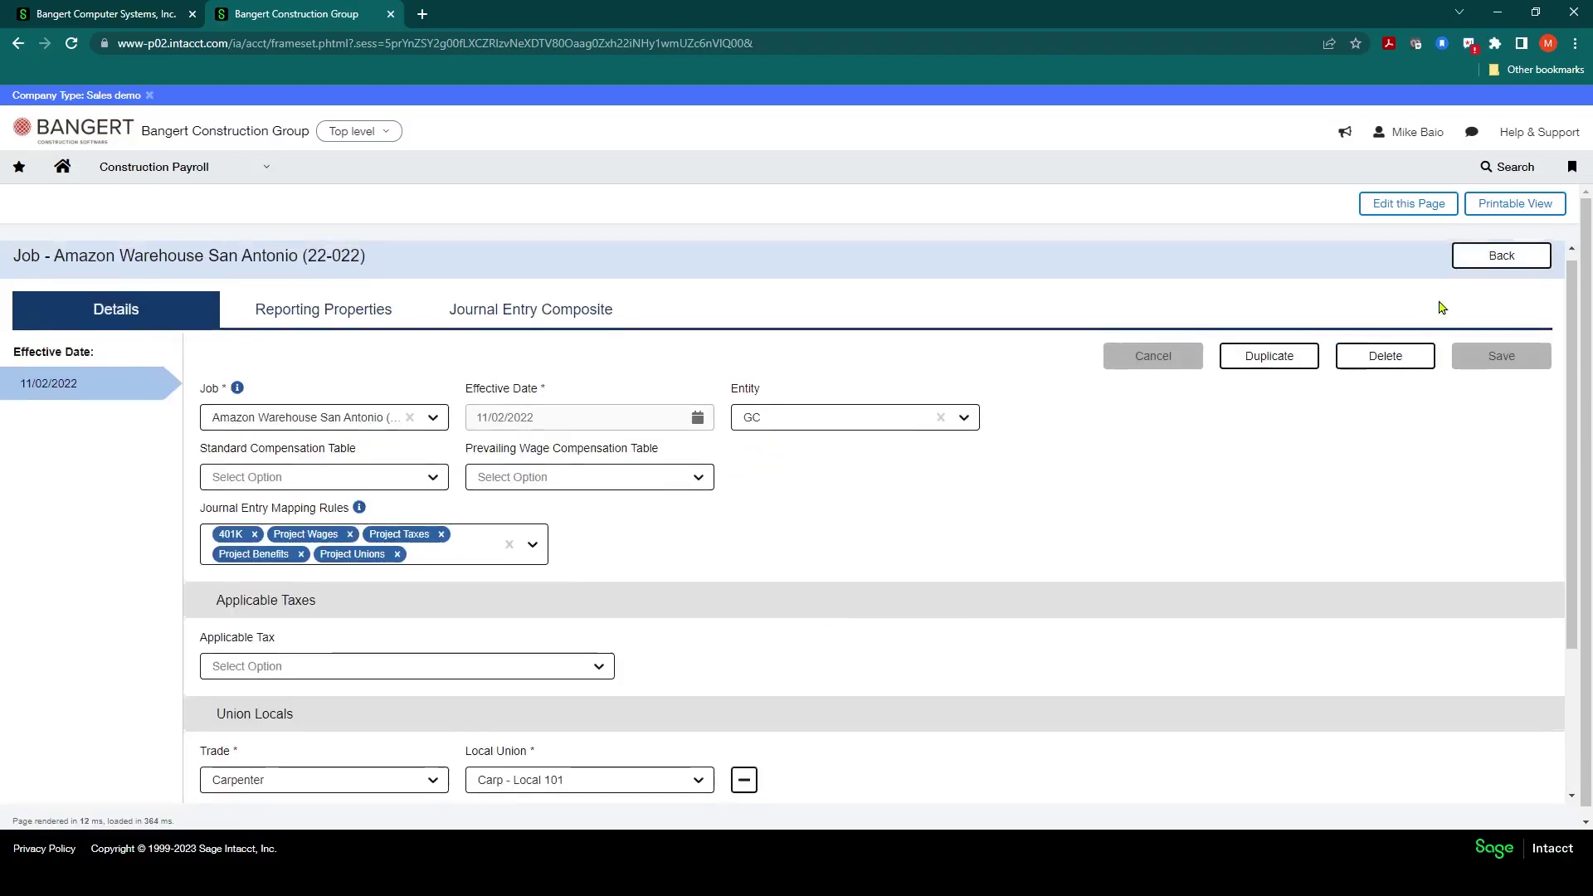
- Return to the jobs list and open the NON-JOB PAYROLL (99-999) job to view its assigned mapping rules
click(1500, 253)
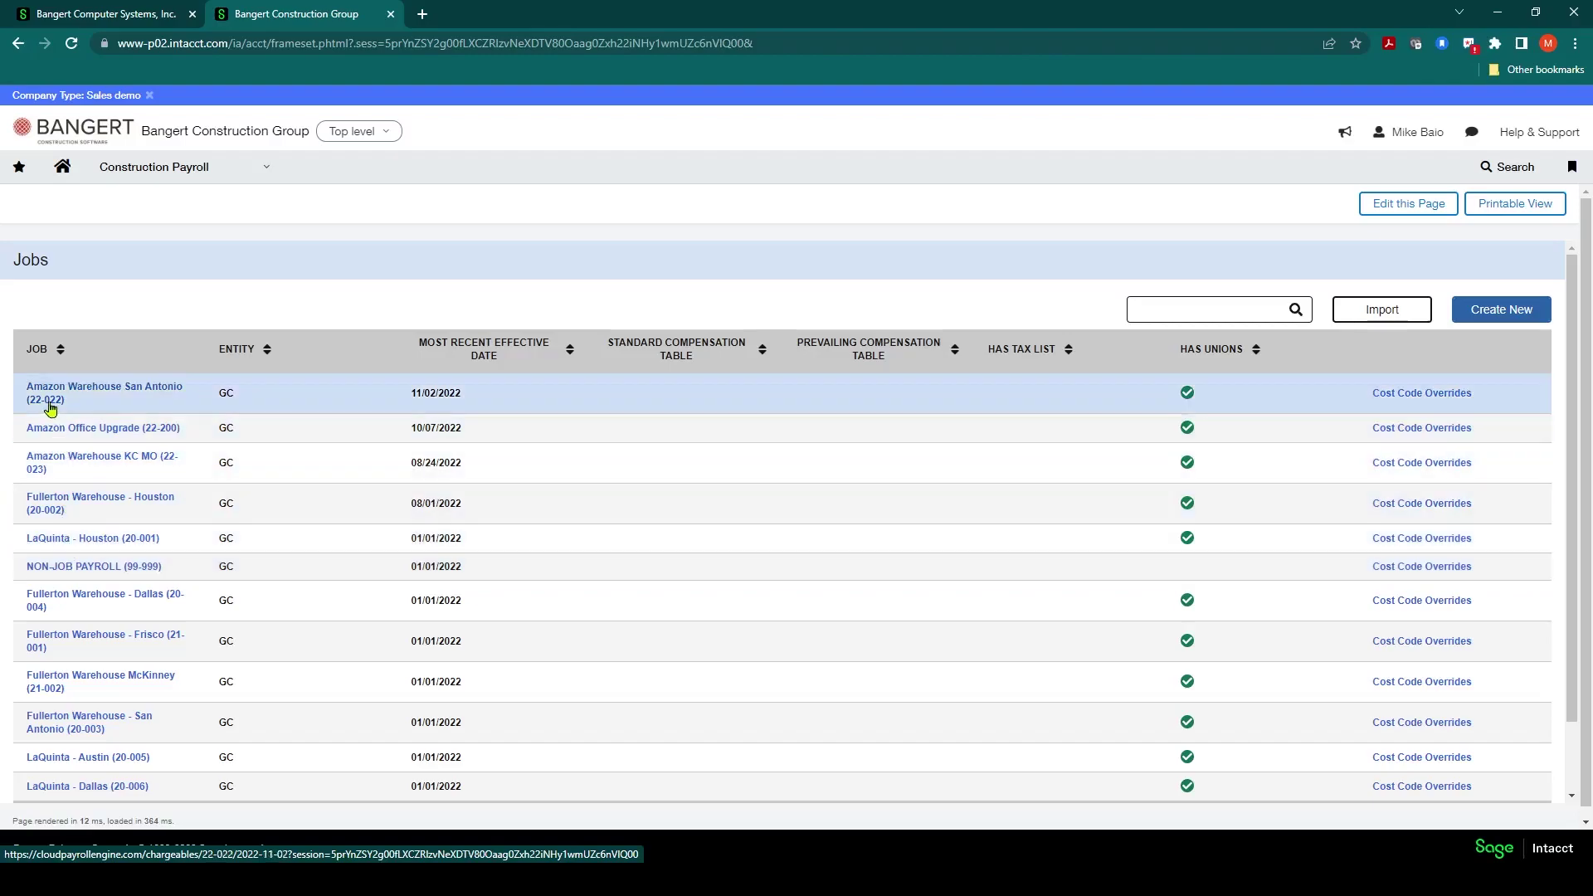
click(91, 568)
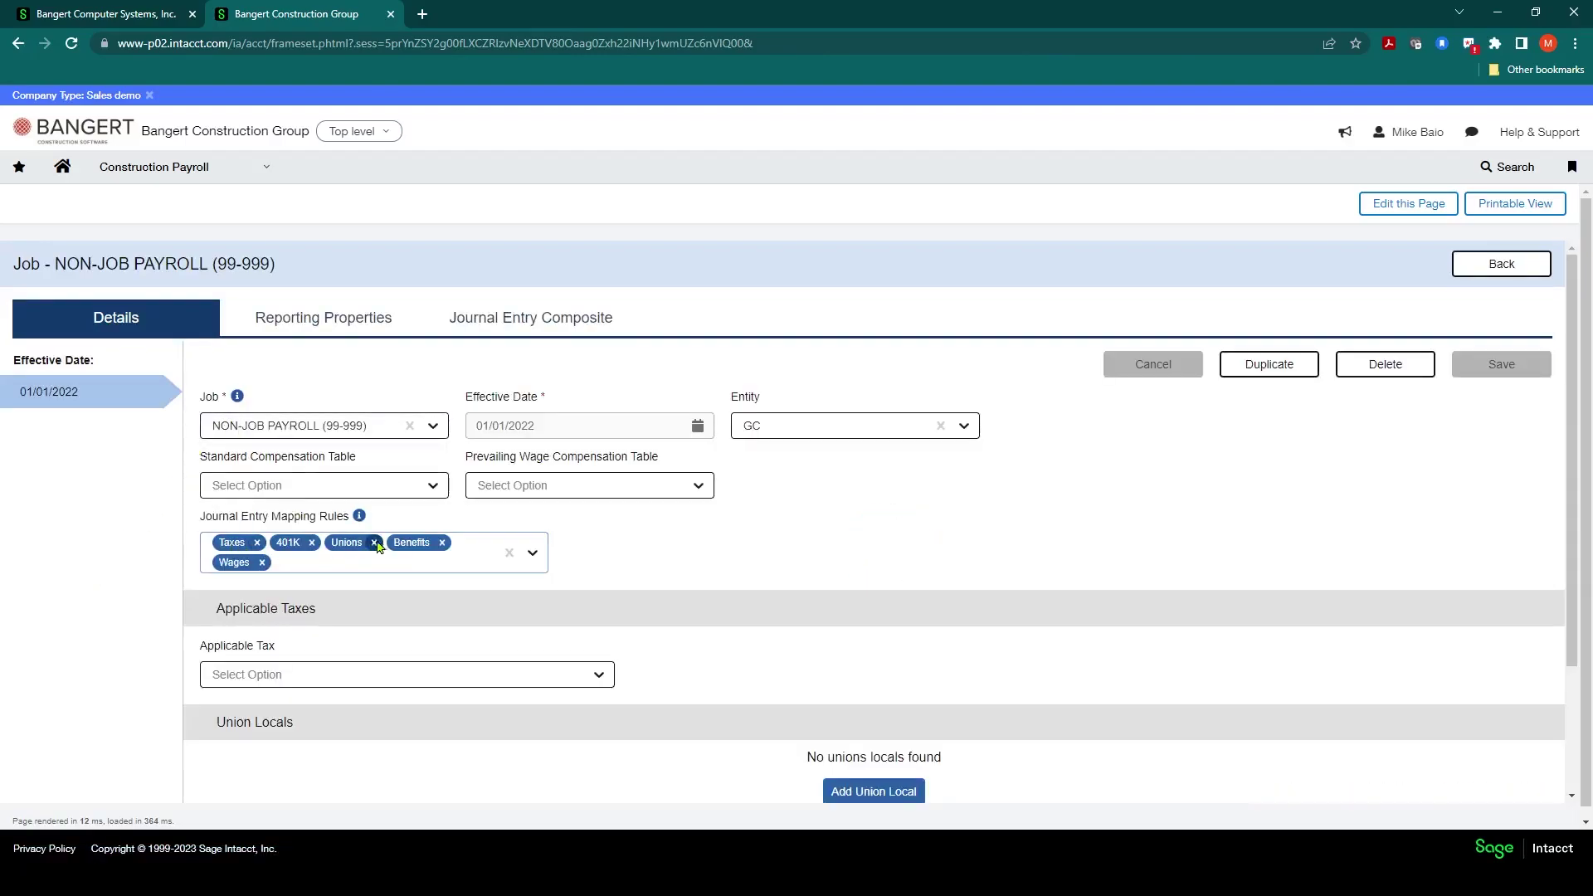